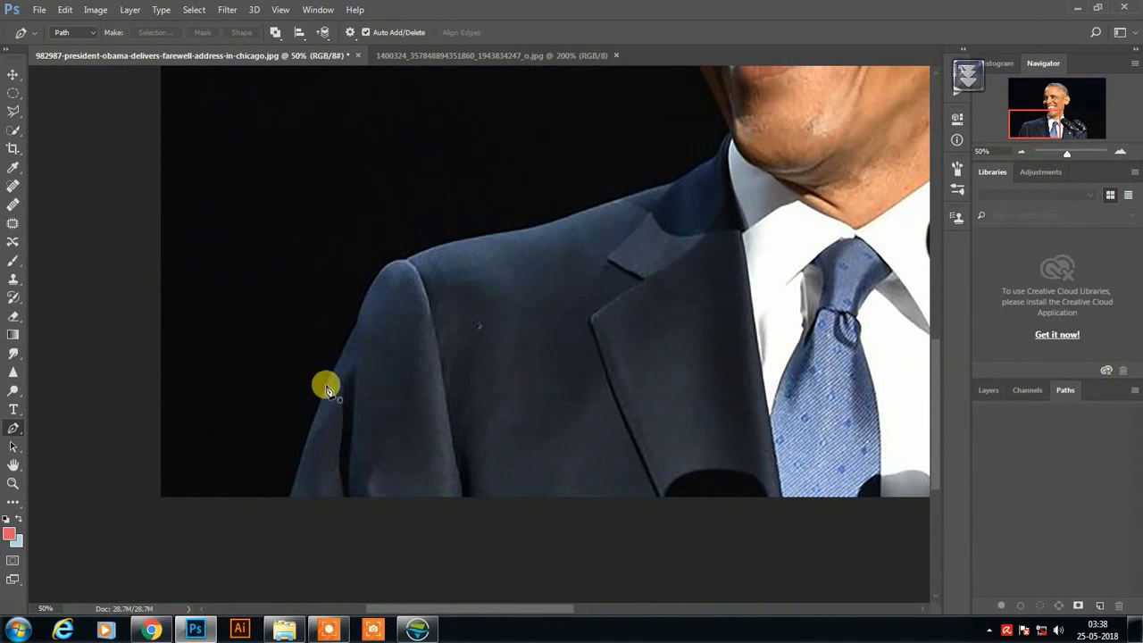
Start the pen path at the left shoulder and add a point along the collar
click(326, 384)
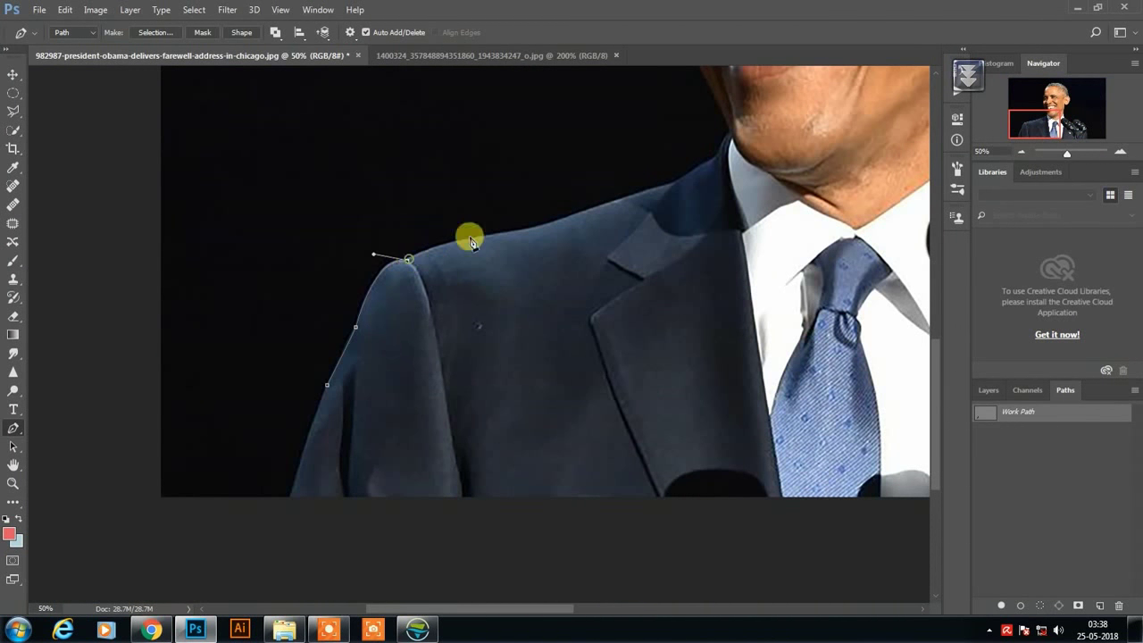
scroll(723, 163, up, 3)
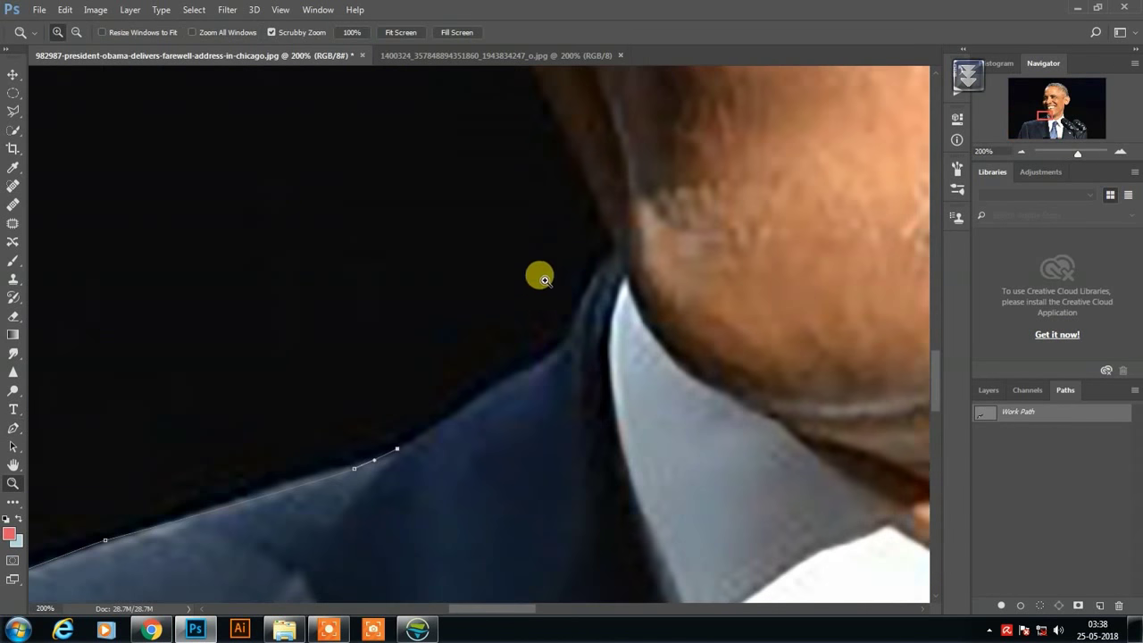
click(533, 368)
scroll(619, 239, up, 3)
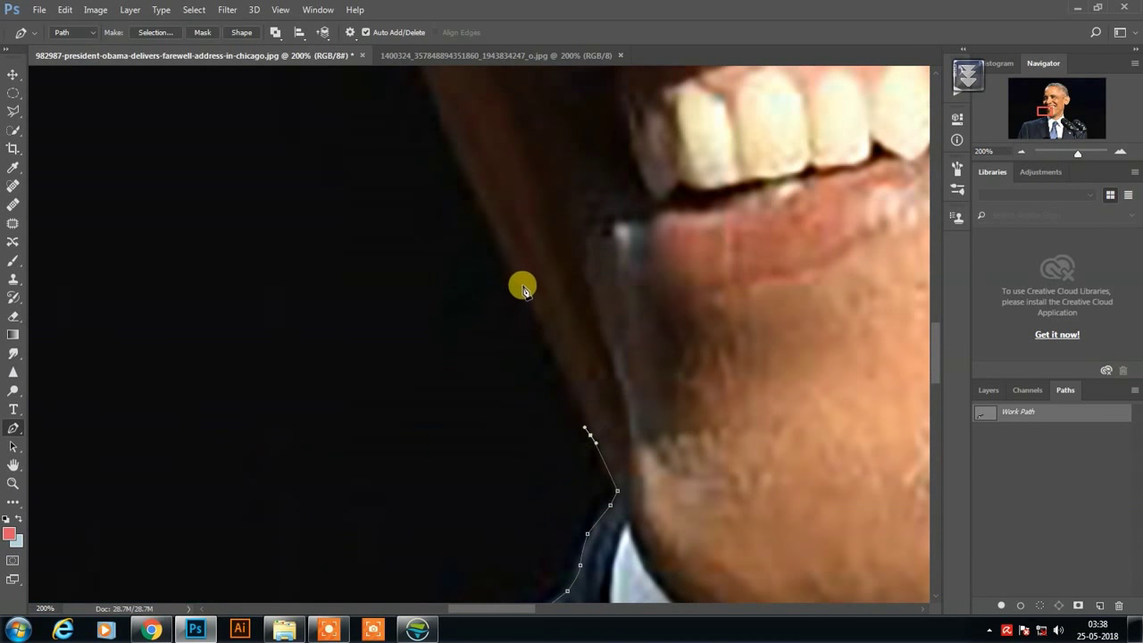
scroll(523, 282, up, 3)
scroll(459, 306, up, 3)
key(t)
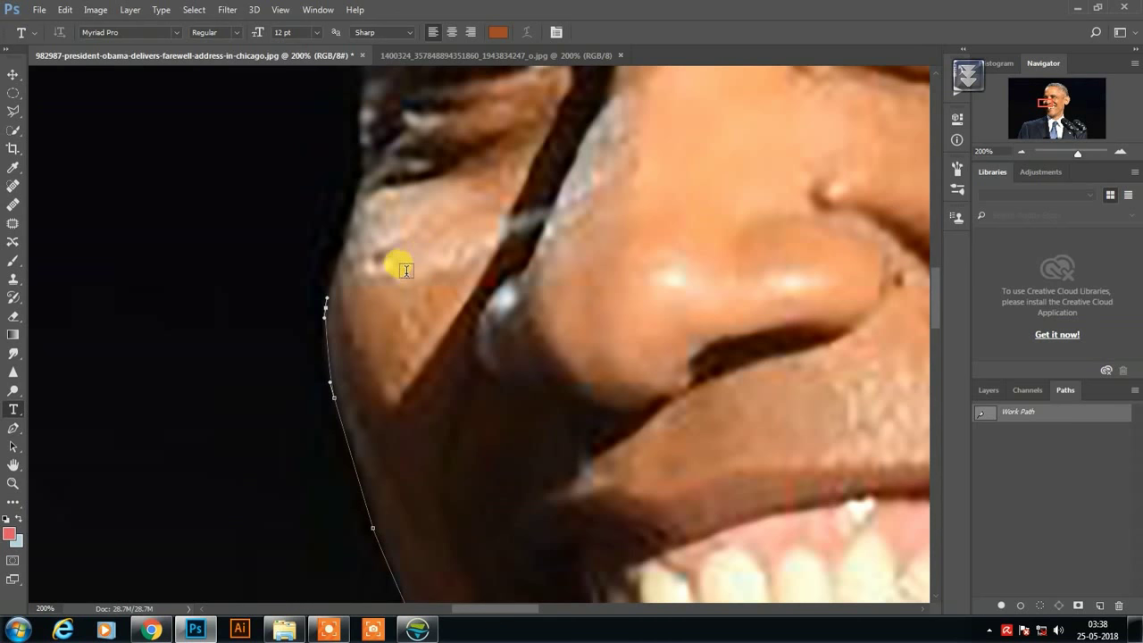
key(p)
key(f)
scroll(437, 232, up, 3)
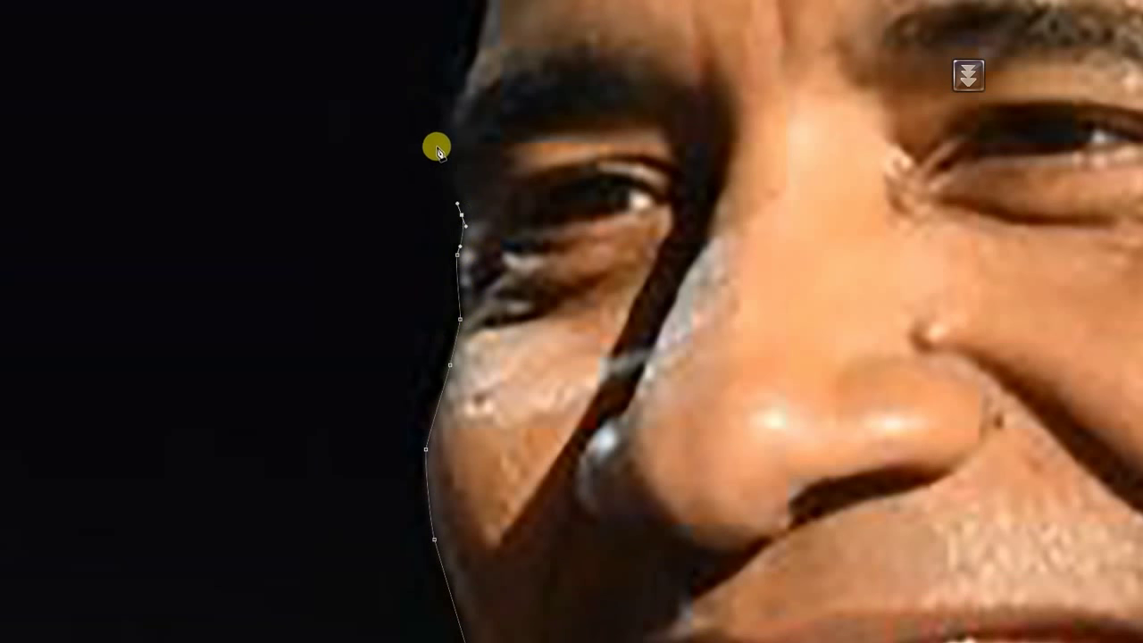
scroll(438, 150, up, 3)
scroll(405, 294, up, 3)
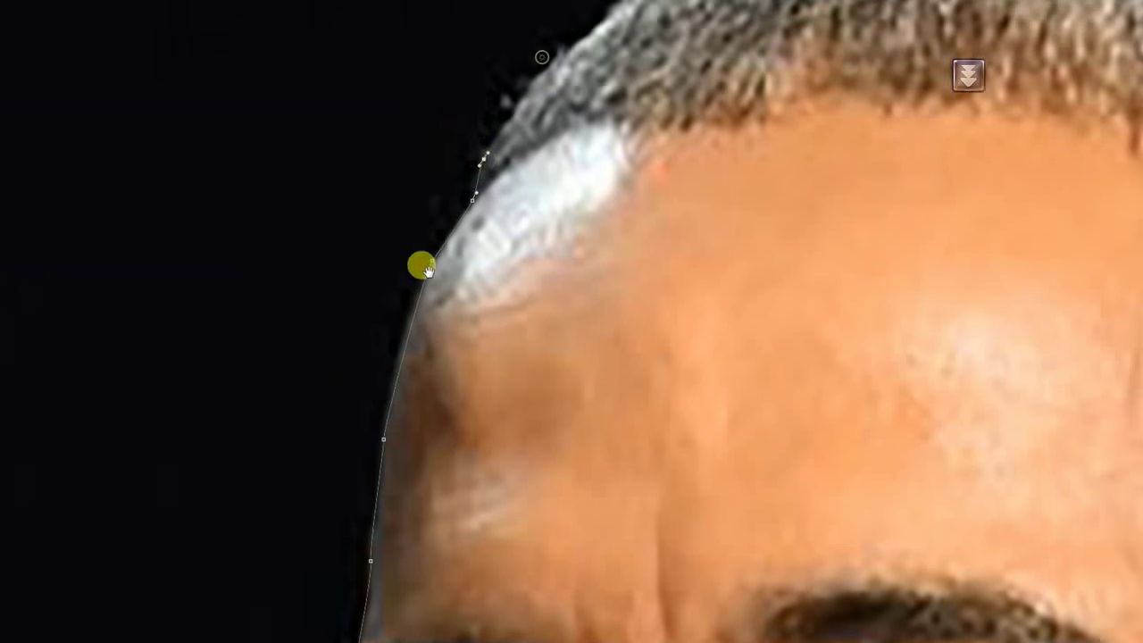
scroll(427, 270, up, 3)
scroll(594, 97, right, 3)
scroll(863, 185, down, 3)
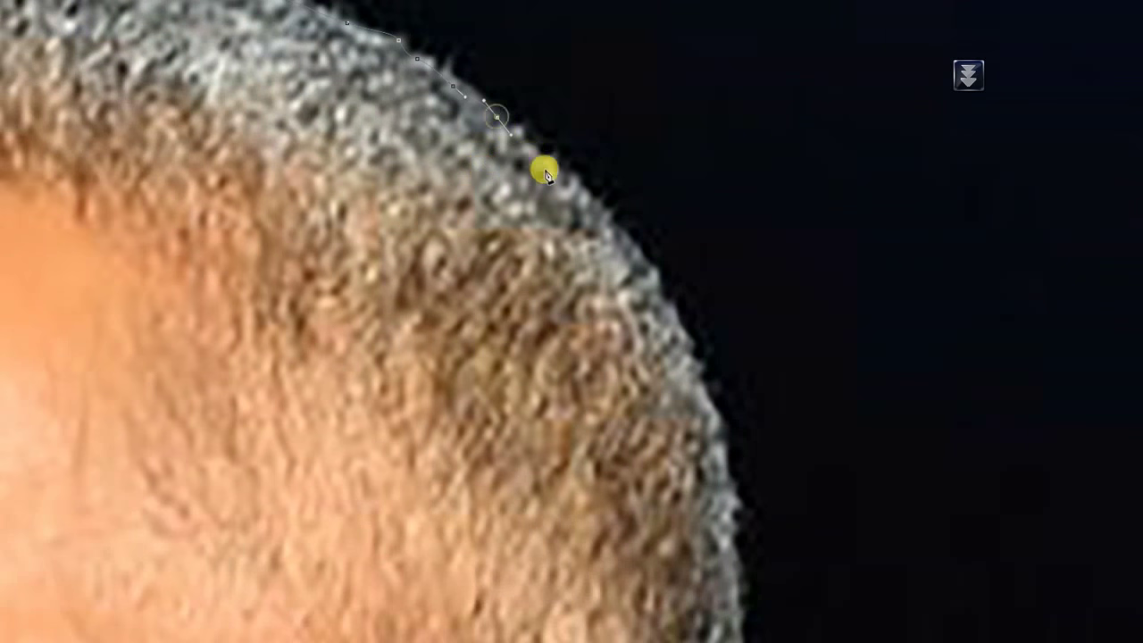
scroll(640, 267, down, 3)
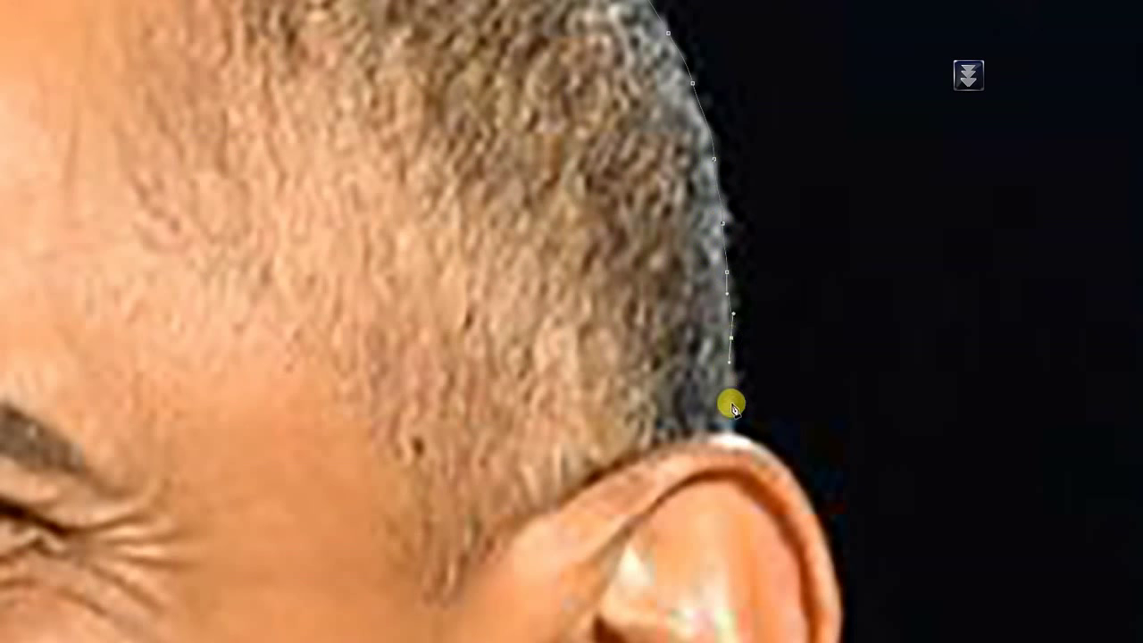
Continue the path around the ear rim, ear lobe and suit edge, then zoom out
click(757, 451)
scroll(757, 451, down, 3)
scroll(757, 451, right, 2)
click(679, 344)
scroll(678, 344, down, 3)
scroll(678, 343, left, 2)
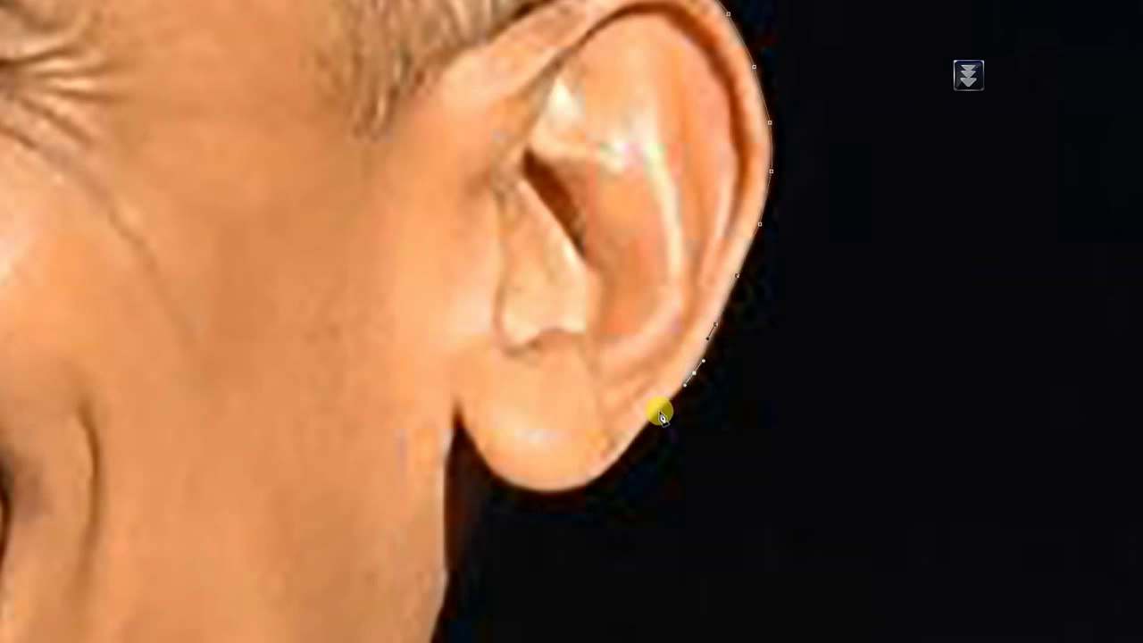
click(525, 500)
scroll(525, 499, down, 5)
scroll(658, 327, down, 5)
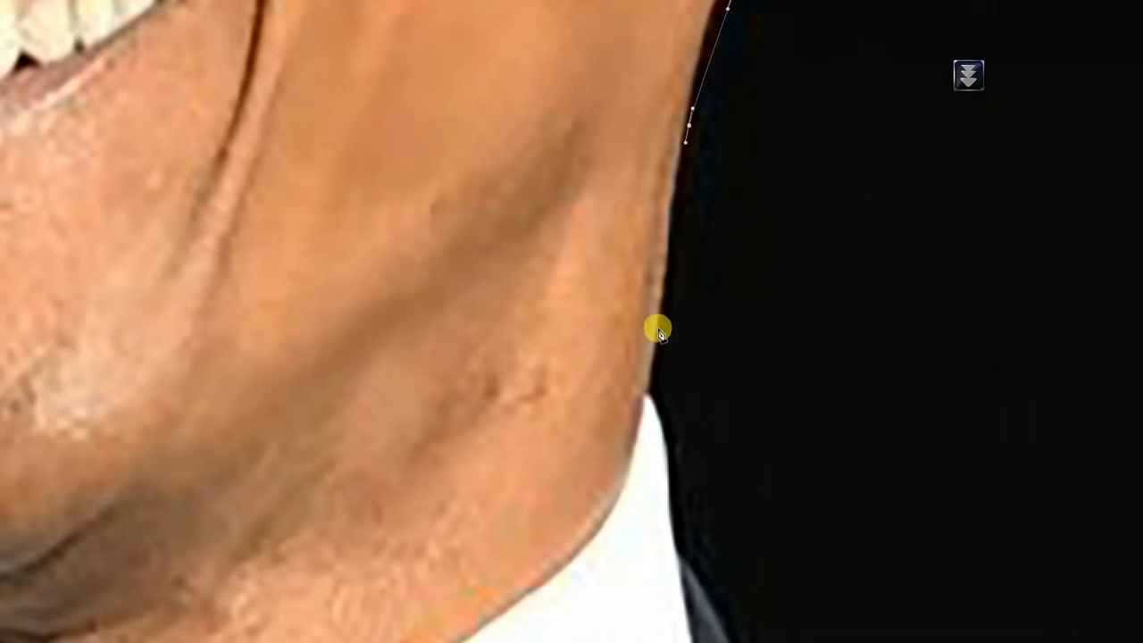
scroll(658, 327, down, 3)
scroll(676, 426, down, 5)
click(696, 401)
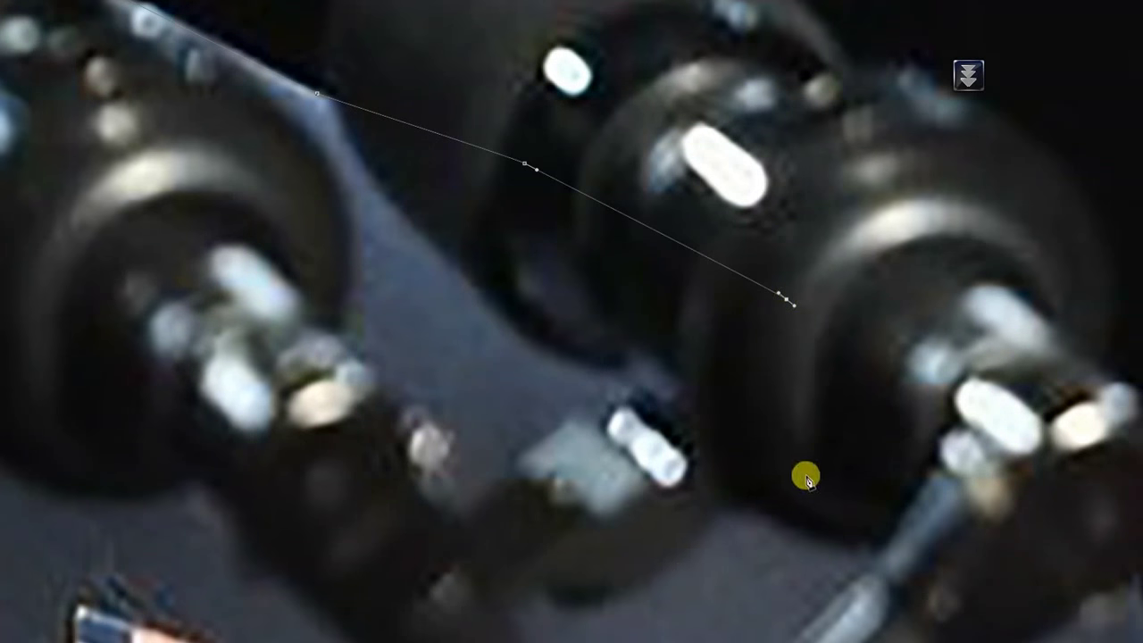
scroll(806, 472, down, 5)
scroll(727, 467, down, 5)
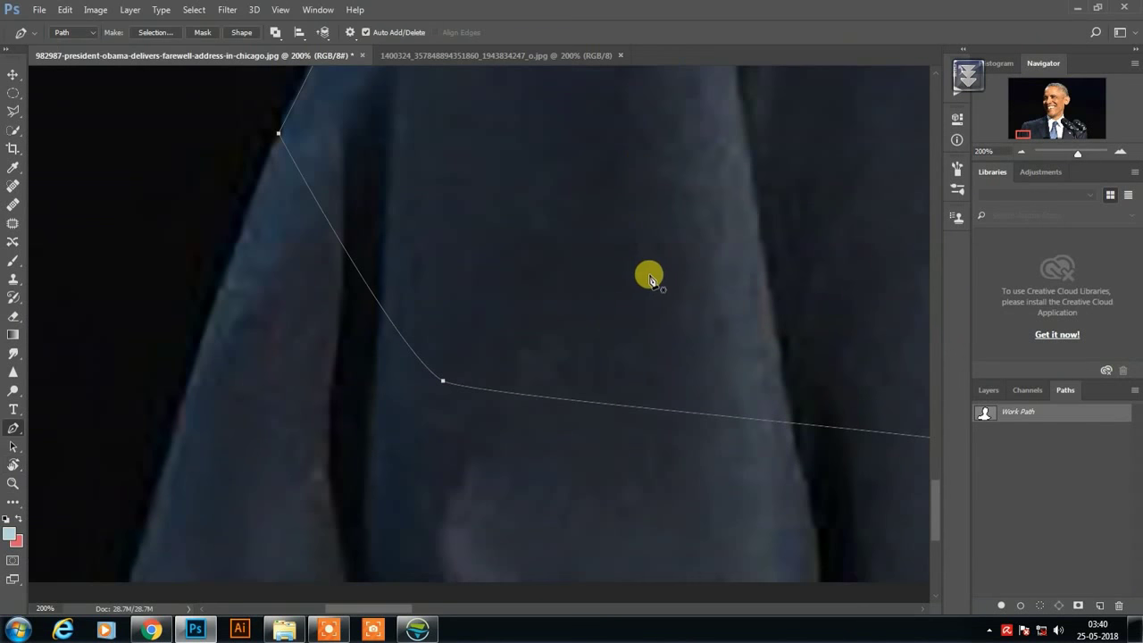
drag(652, 275, 625, 237)
click(987, 390)
Copy the traced man onto Layer 1 copy, hide the background, and add an empty Layer 2
key(ctrl+j)
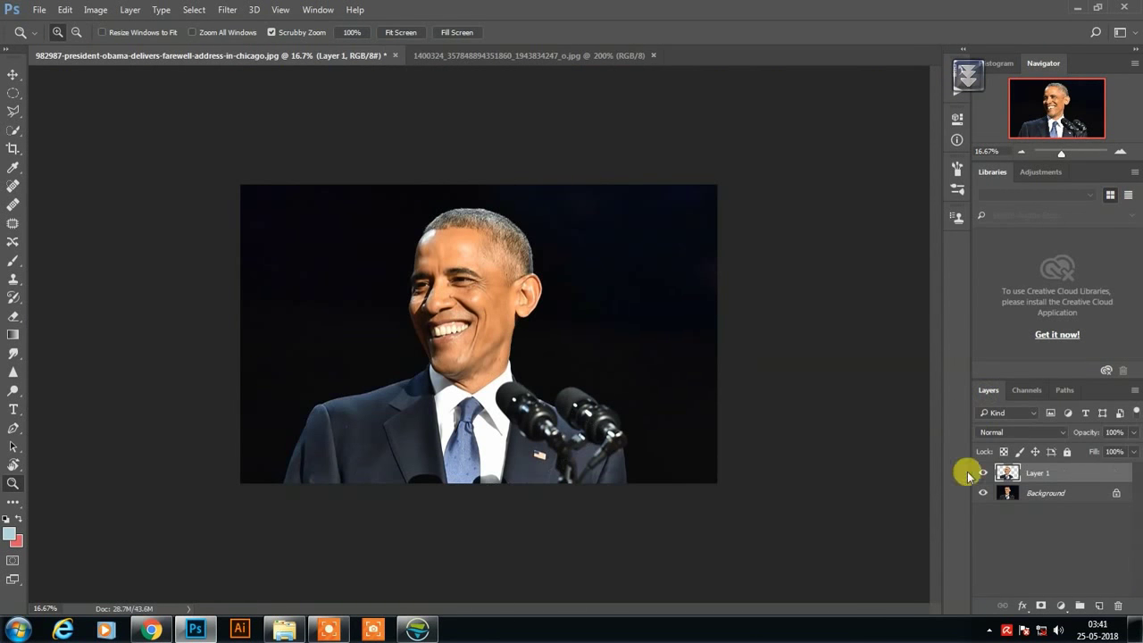
click(983, 492)
key(ctrl+j)
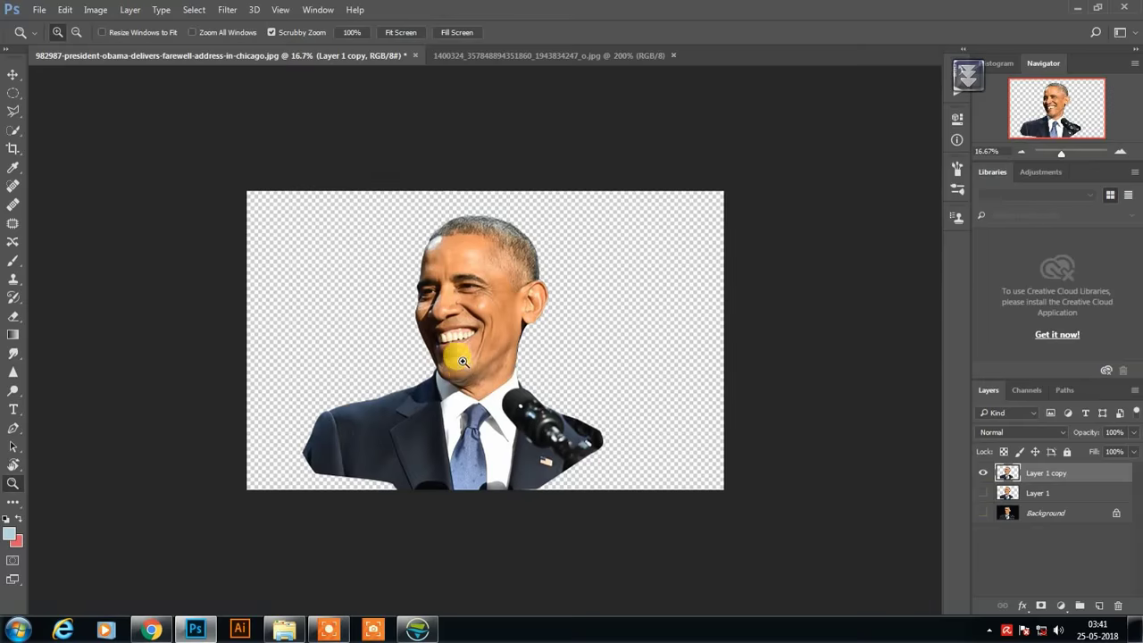
drag(455, 352, 536, 332)
key(ctrl+shift+n)
key(Escape)
click(713, 262)
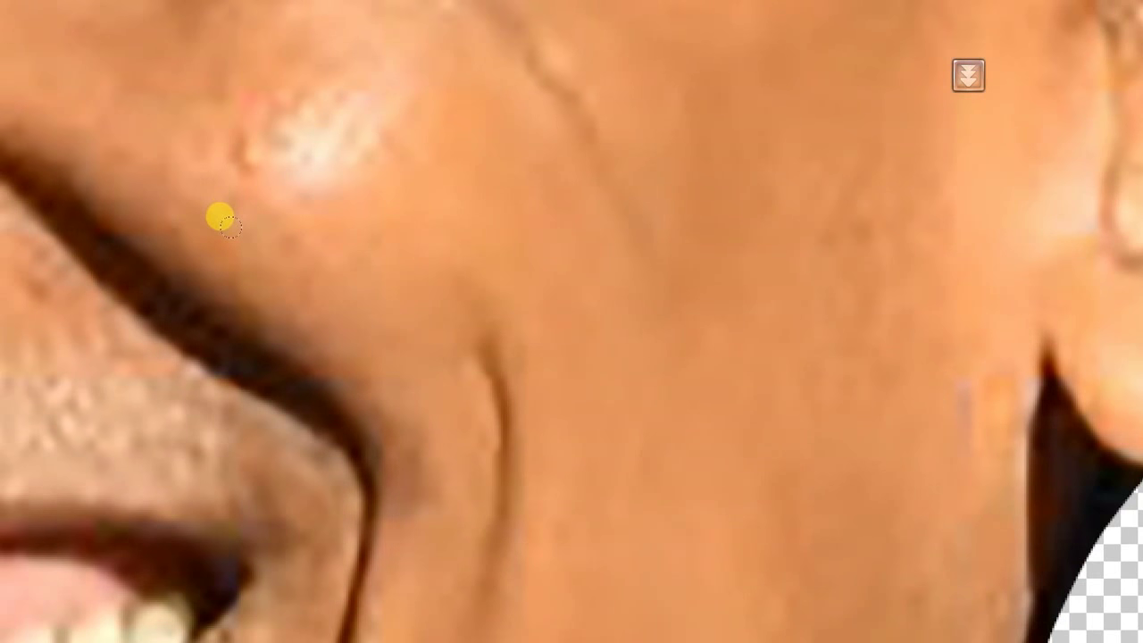
Turn on Shape Dynamics with Size Jitter controlled by Pen Pressure
key(F5)
click(894, 79)
click(1031, 73)
click(1023, 101)
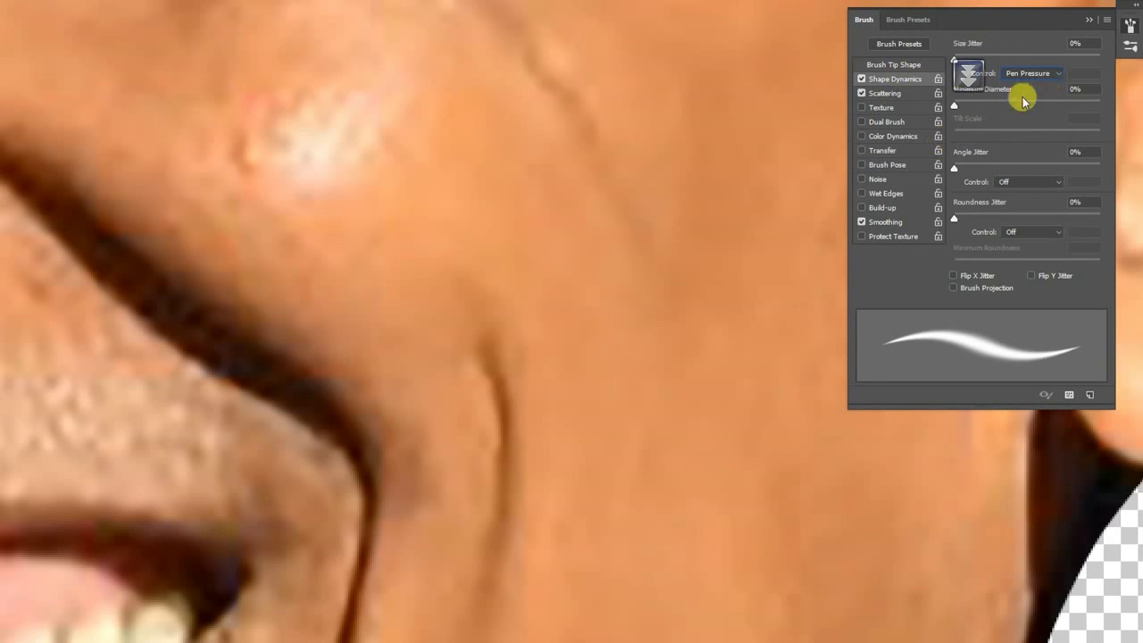
key(F5)
Pan to the nose and cheek and choose an orange paint colour
drag(240, 183, 536, 184)
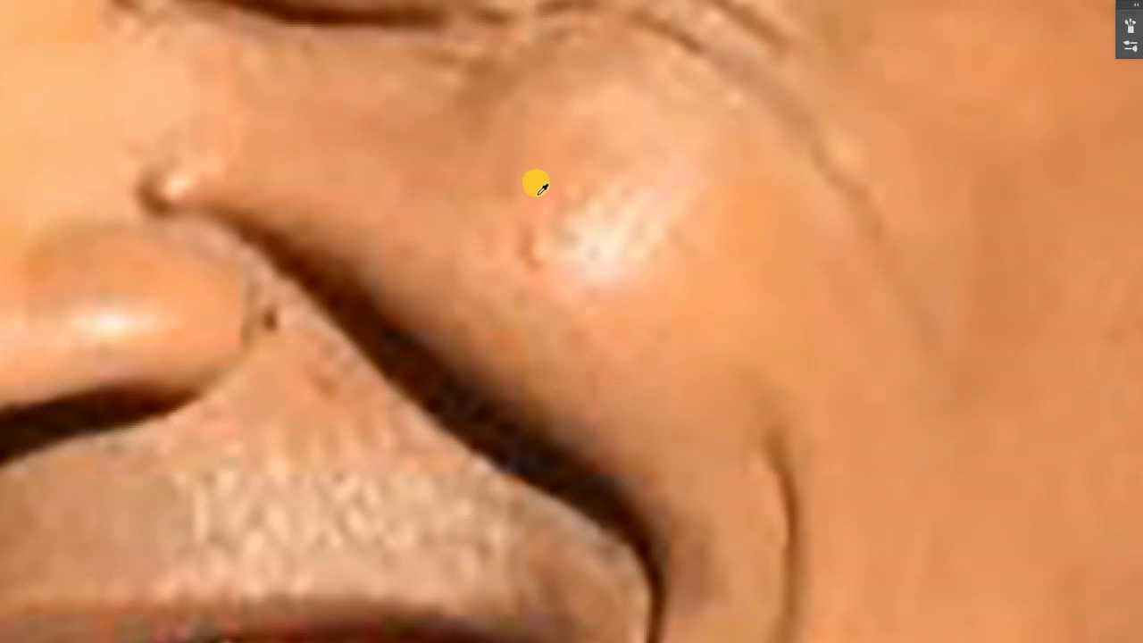
scroll(566, 286, left, 5)
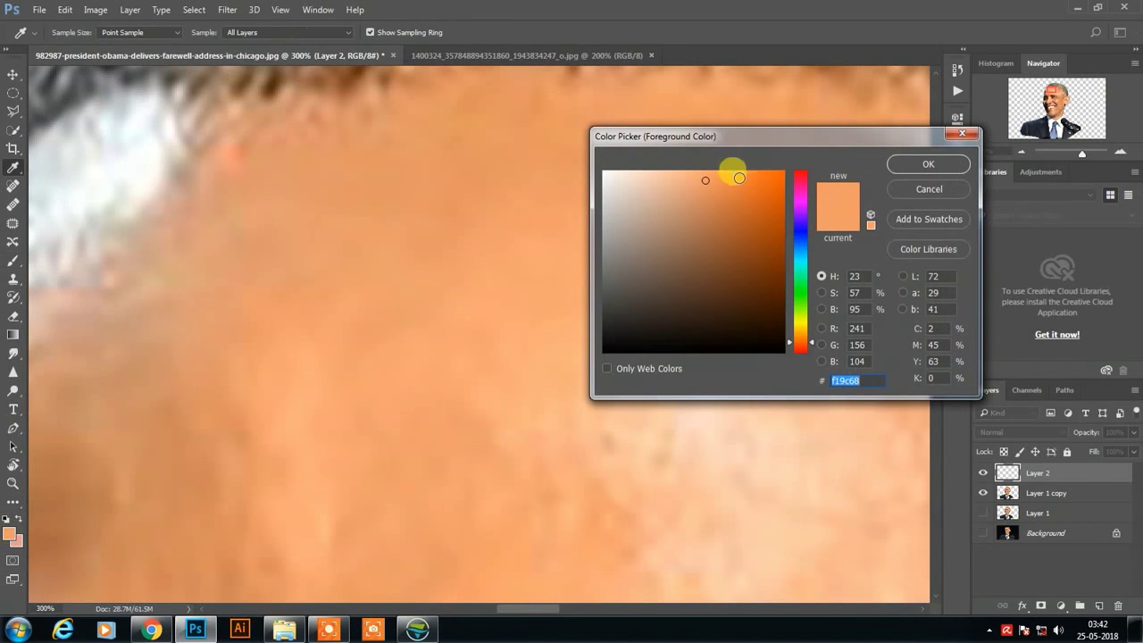
click(788, 344)
click(926, 163)
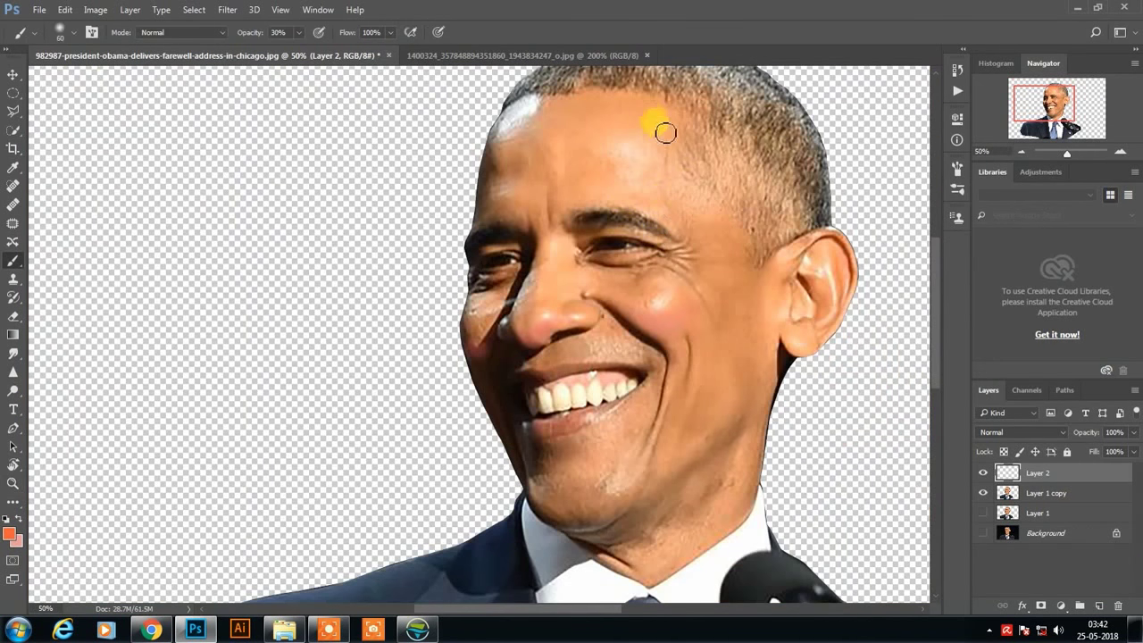
Pick a yellow-orange paint colour and sample a skin tone from the face
scroll(811, 234, up, 2)
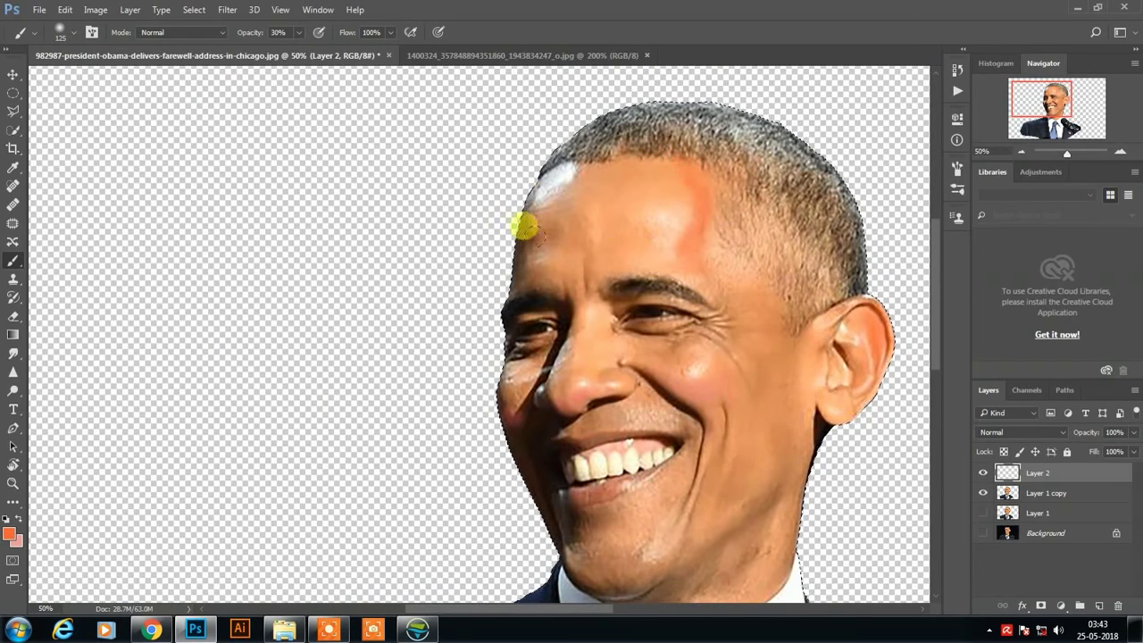
scroll(584, 161, down, 3)
scroll(721, 250, down, 2)
scroll(661, 268, up, 2)
scroll(652, 313, down, 2)
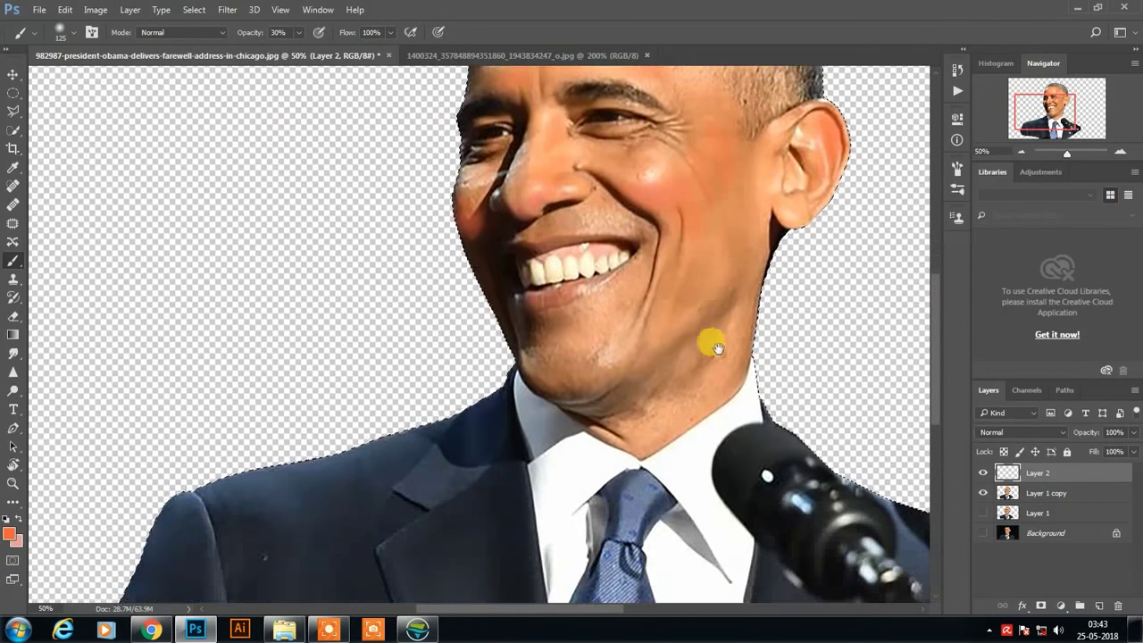
scroll(705, 304, up, 3)
scroll(687, 295, down, 3)
click(9, 533)
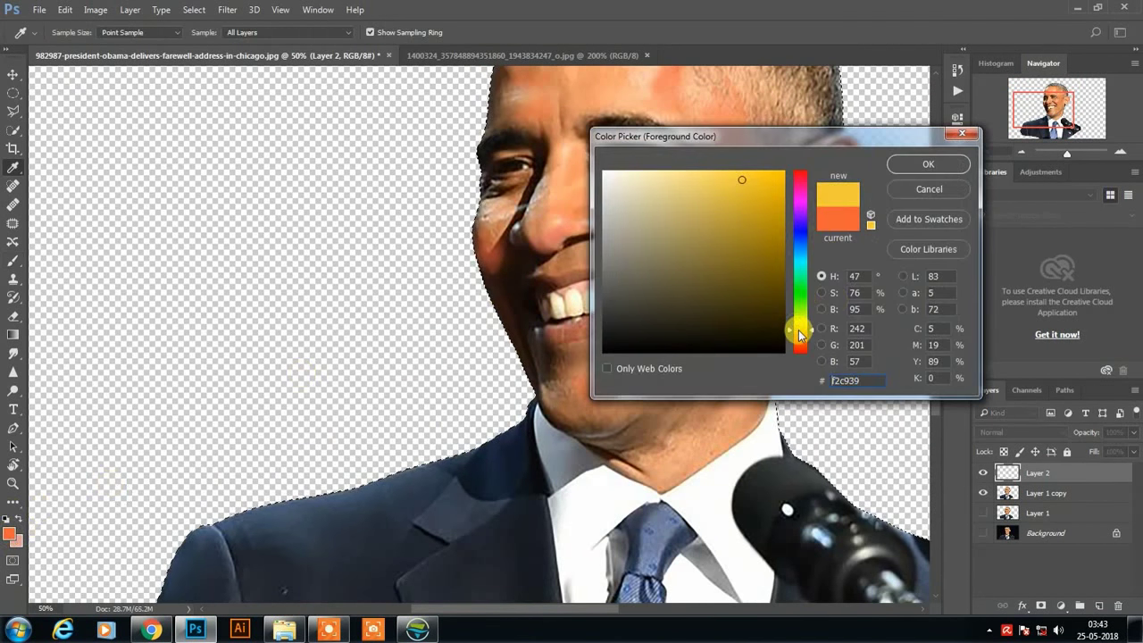
click(798, 328)
click(926, 163)
scroll(625, 286, up, 2)
alt+click(742, 347)
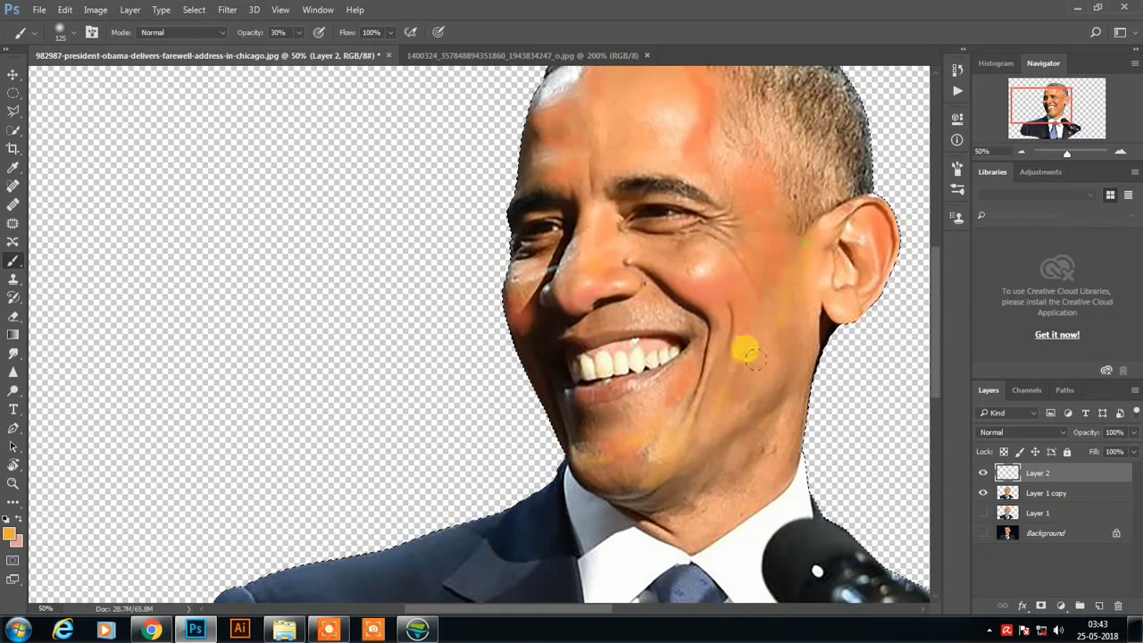
Add a new empty Layer 3
scroll(741, 374, down, 3)
scroll(796, 270, up, 2)
scroll(796, 271, up, 2)
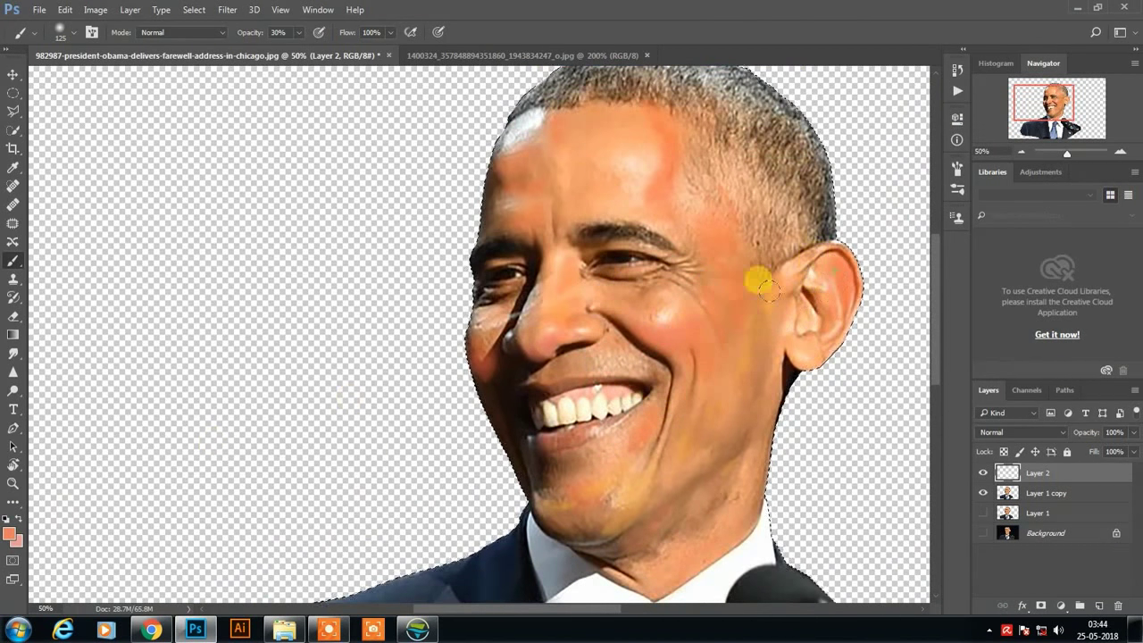
key(ctrl+shift+alt+n)
scroll(707, 208, down, 4)
Enable brush Shape Dynamics and Scattering with an 88% scatter amount
key(ctrl+minus)
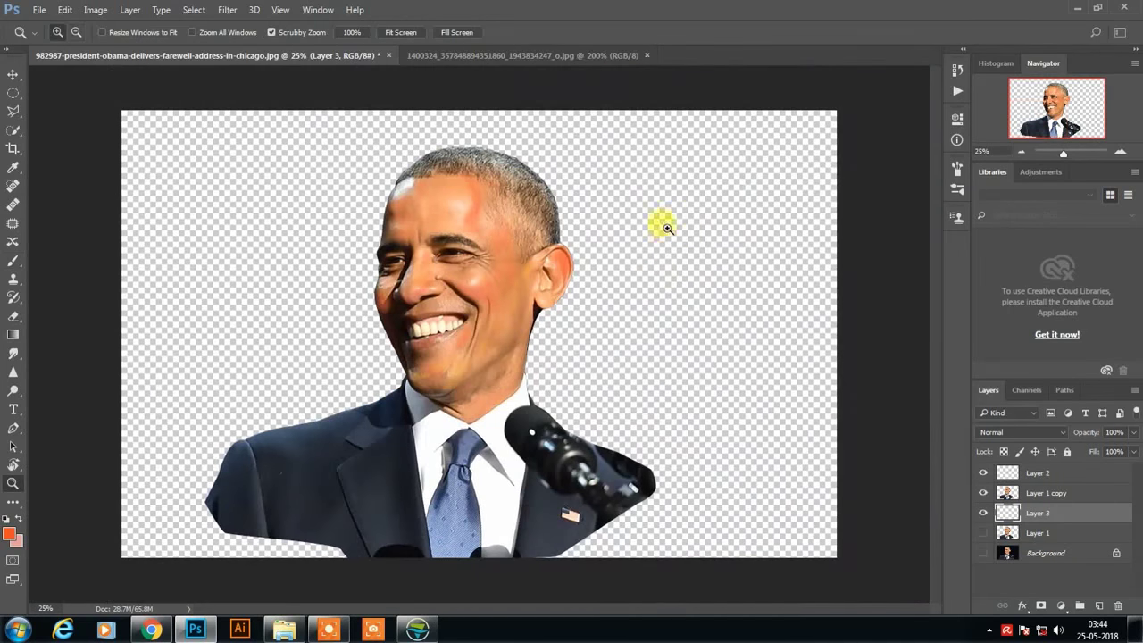
click(60, 32)
key(F5)
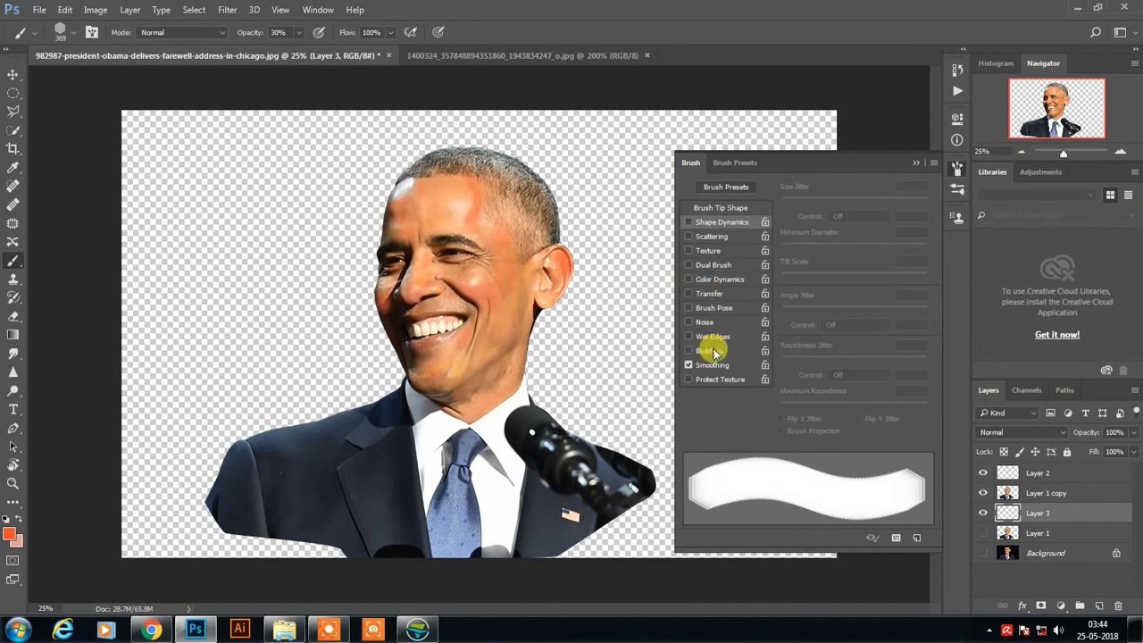
click(721, 222)
click(855, 216)
click(711, 235)
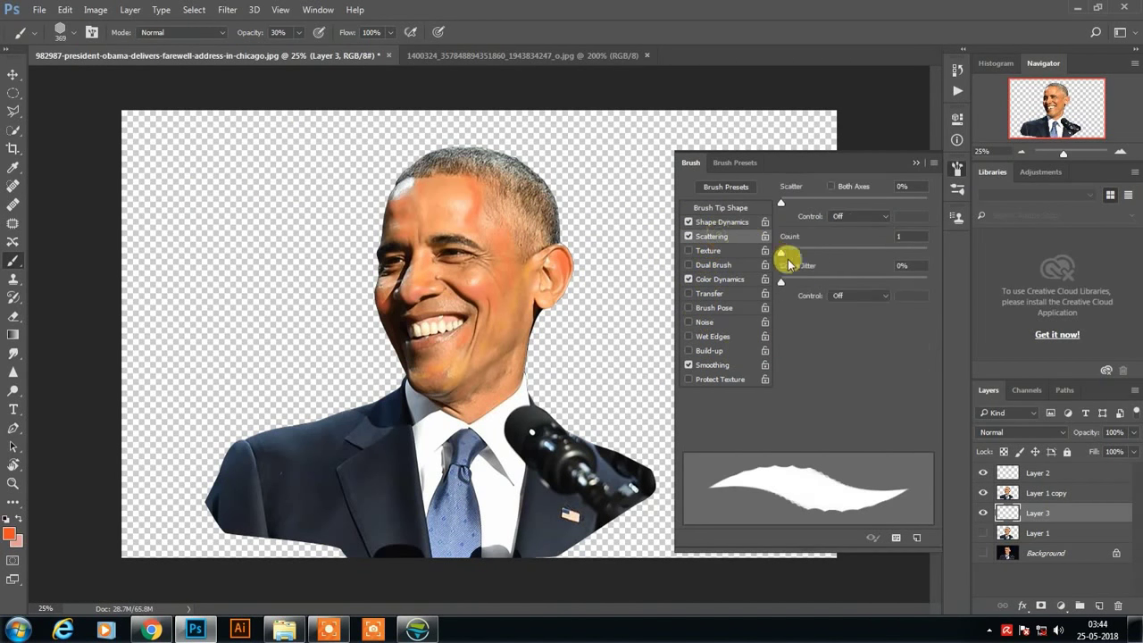
drag(782, 198, 795, 198)
key(F5)
Paint peach dabs around the figure and add a white-filled Layer 4 beneath Layer 3
mouse_move(242, 262)
mouse_down()
mouse_move(222, 135)
mouse_move(500, 234)
mouse_move(803, 401)
mouse_up()
click(1036, 533)
click(1099, 605)
click(9, 534)
click(936, 158)
key(alt+BackSpace)
click(1036, 512)
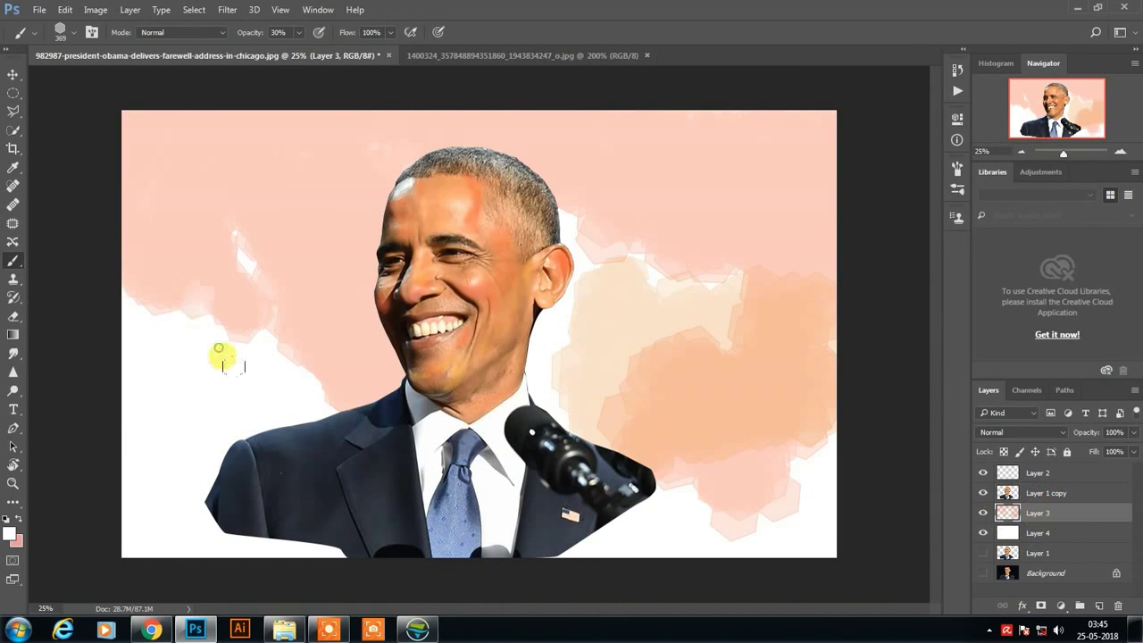
Paint grey and peach dabs, then blue dabs at 80% opacity beside the face
mouse_move(406, 306)
mouse_down()
mouse_move(122, 459)
mouse_move(530, 145)
mouse_move(612, 294)
mouse_move(152, 217)
mouse_move(178, 267)
mouse_up()
key(7)
click(9, 534)
click(637, 224)
key(Return)
key(8)
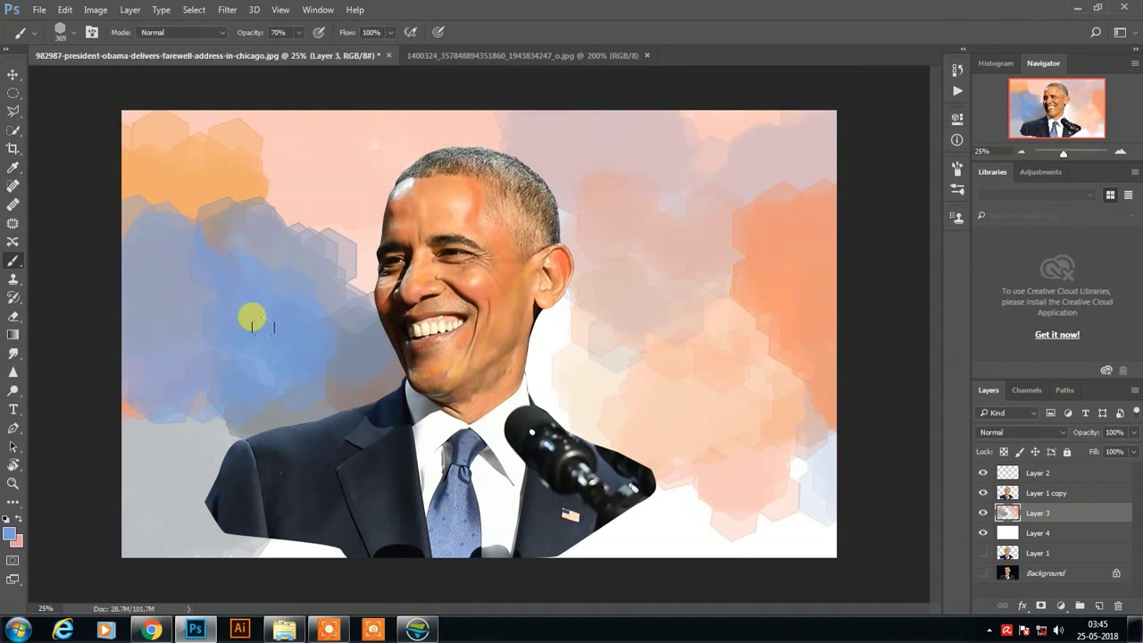
mouse_move(250, 316)
mouse_down()
mouse_move(741, 483)
mouse_move(543, 192)
mouse_move(663, 217)
mouse_move(696, 485)
mouse_move(625, 226)
mouse_move(174, 428)
mouse_move(530, 490)
mouse_up()
alt+click(663, 217)
Set up the Smudge tool with a different brush tip, Shape Dynamics and Scattering
key(r)
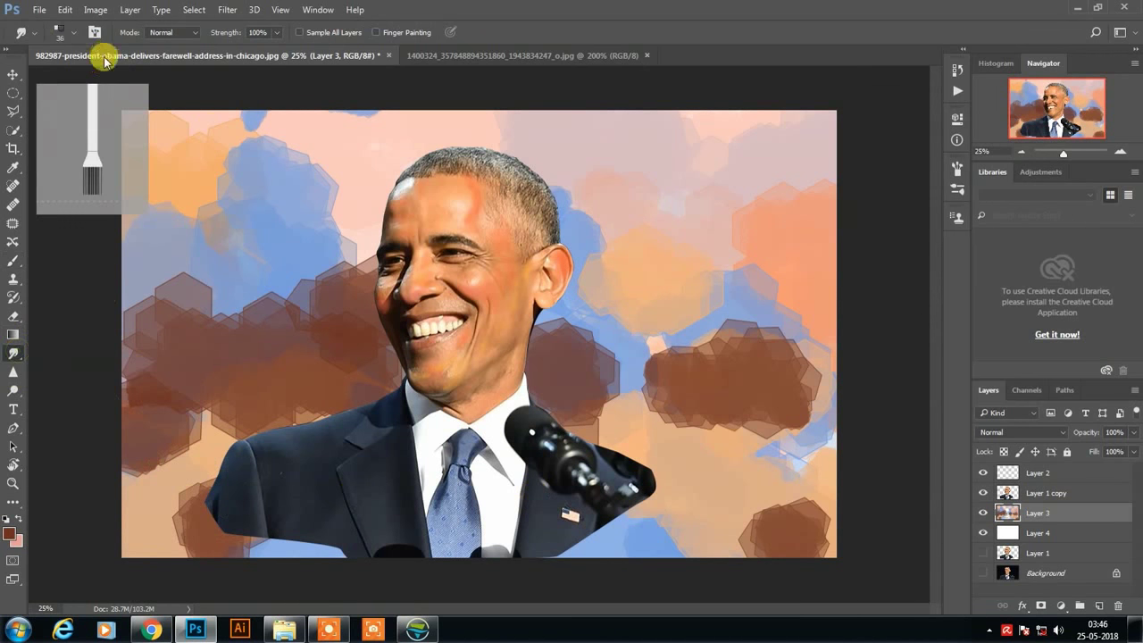
key(F5)
click(720, 207)
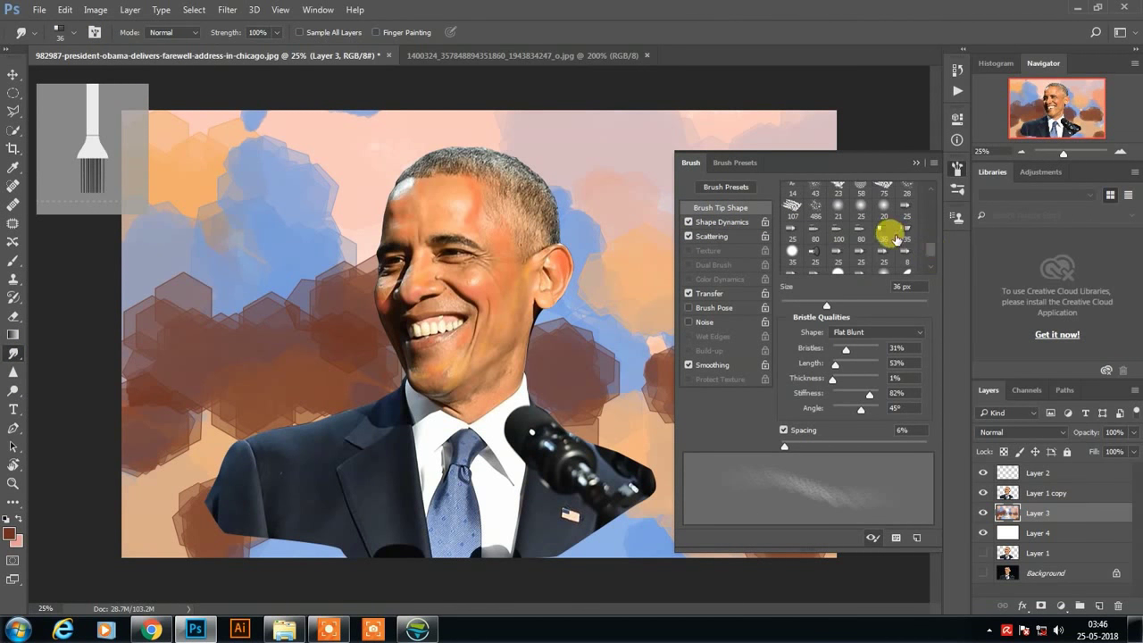
click(857, 257)
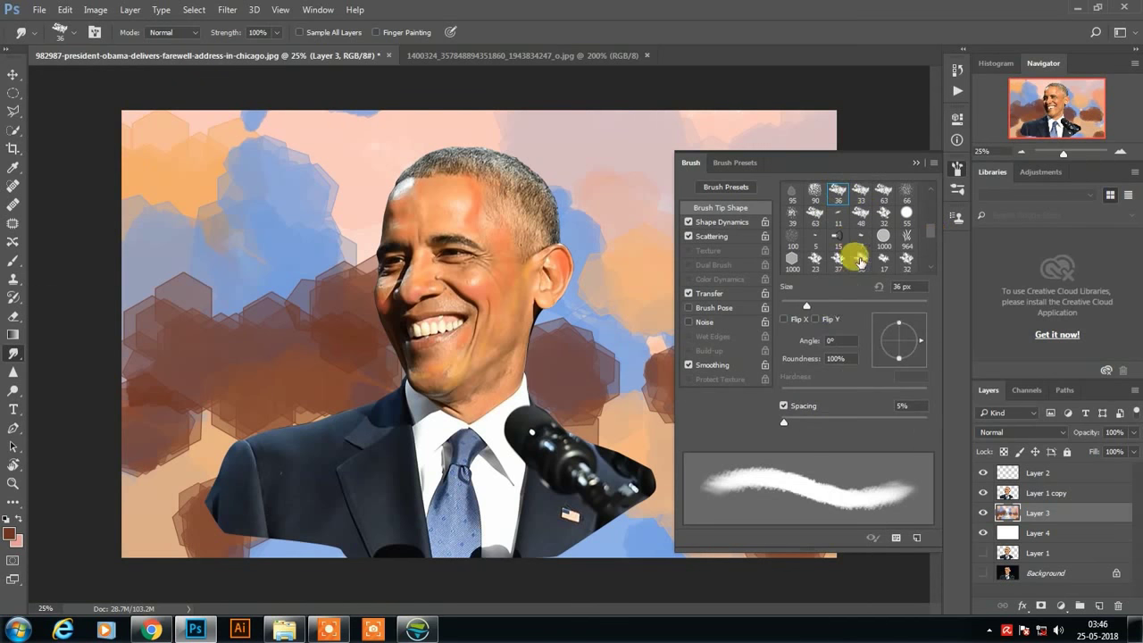
click(765, 223)
click(768, 293)
click(768, 236)
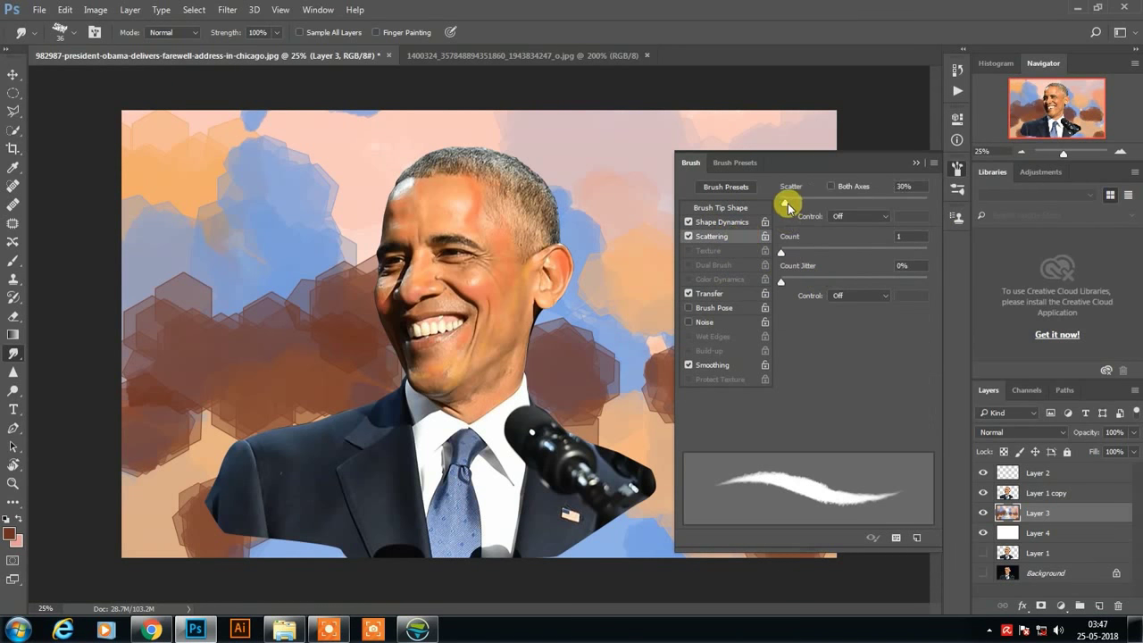
Smear the hexagon patches into streaks with a 400 brush, then shift hue toward yellow and purple
mouse_move(642, 311)
mouse_down()
mouse_move(755, 321)
mouse_move(678, 416)
mouse_move(770, 530)
mouse_move(731, 507)
mouse_up()
drag(605, 405, 554, 327)
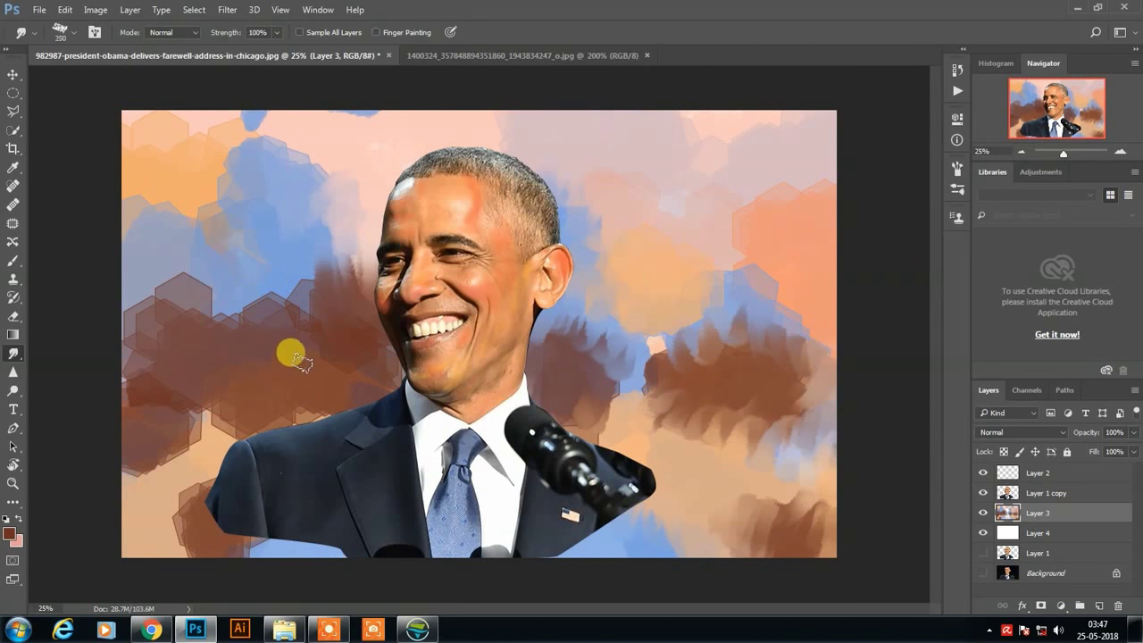
key(bracketright)
mouse_move(295, 356)
mouse_down()
mouse_move(294, 149)
mouse_move(242, 217)
mouse_move(224, 420)
mouse_move(133, 383)
mouse_move(152, 500)
mouse_up()
mouse_move(576, 161)
mouse_down()
mouse_move(531, 301)
mouse_move(701, 235)
mouse_move(702, 219)
mouse_move(771, 146)
mouse_move(624, 223)
mouse_move(762, 492)
mouse_move(173, 497)
mouse_move(547, 564)
mouse_up()
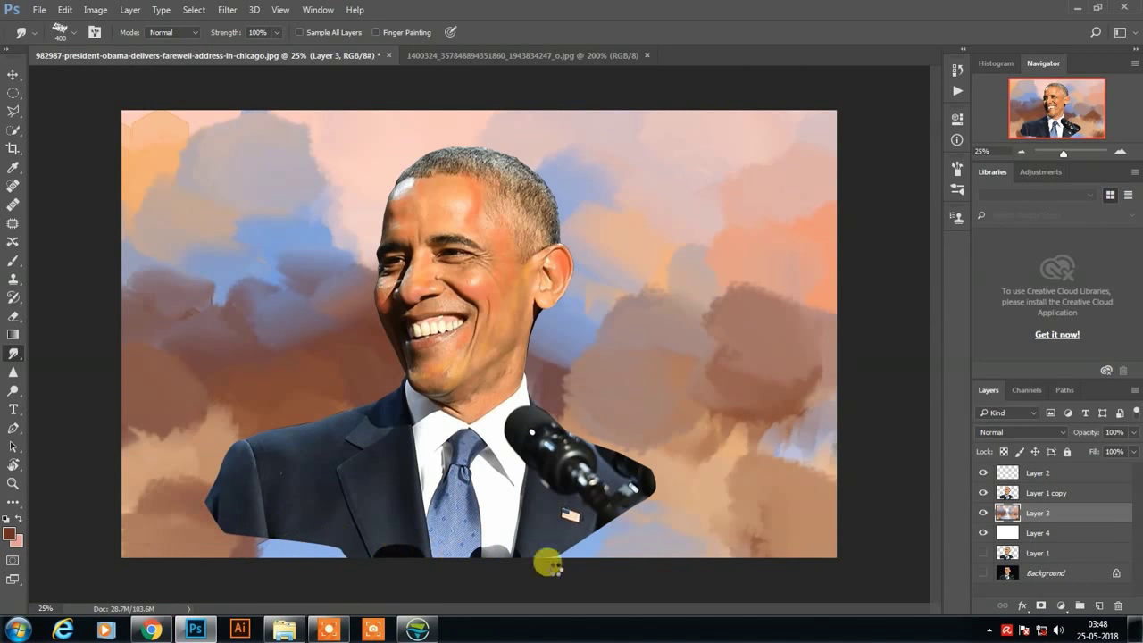
key(ctrl+u)
mouse_move(927, 392)
mouse_down()
mouse_move(948, 392)
mouse_move(952, 426)
mouse_up()
Apply the Hue +31/Saturation +32 change and pick a painting brush preset
key(Return)
key(b)
click(71, 32)
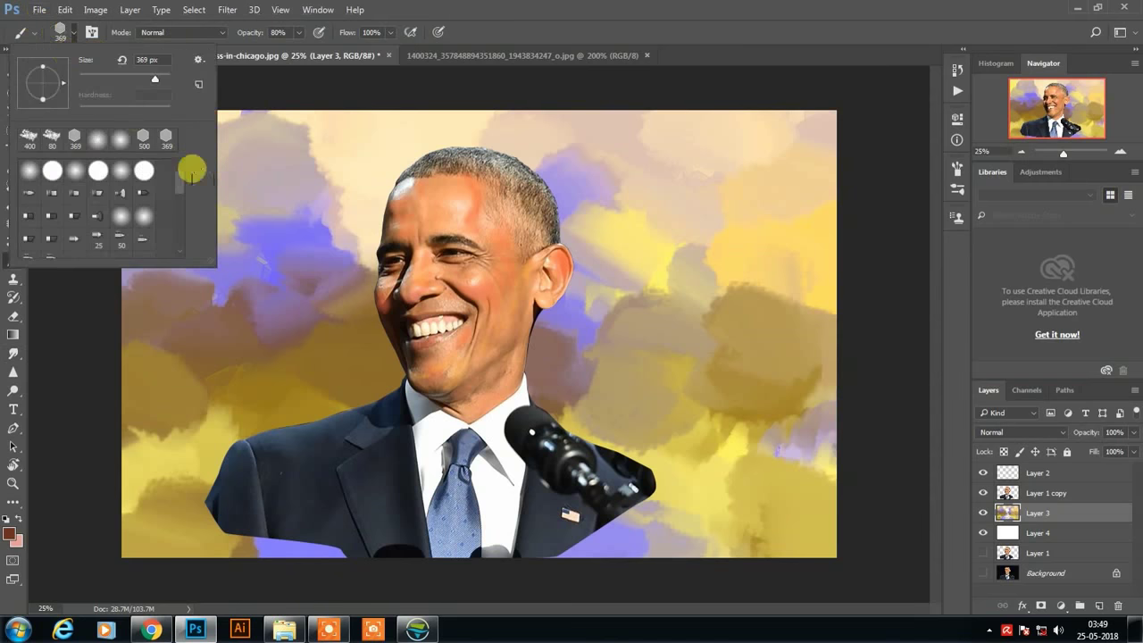
click(191, 166)
mouse_move(267, 308)
mouse_down()
mouse_move(348, 335)
mouse_move(321, 410)
mouse_up()
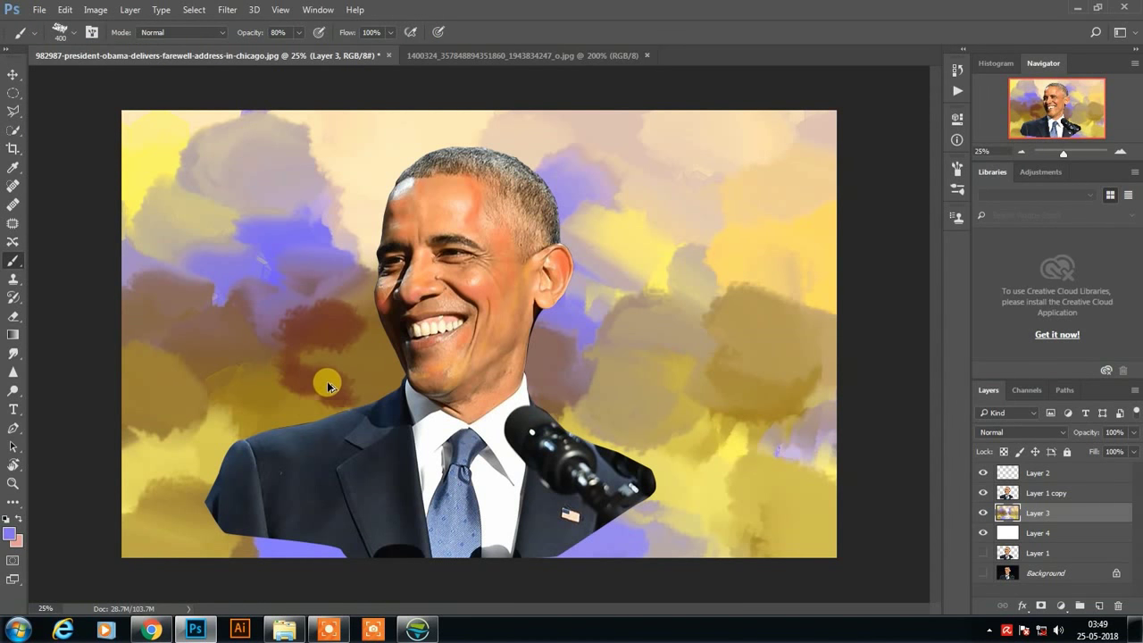
key(ctrl+z)
On new Layer 5, paint purple strokes on the left and set brush control to Pen Pressure
key(ctrl+shift+alt+n)
drag(370, 228, 286, 192)
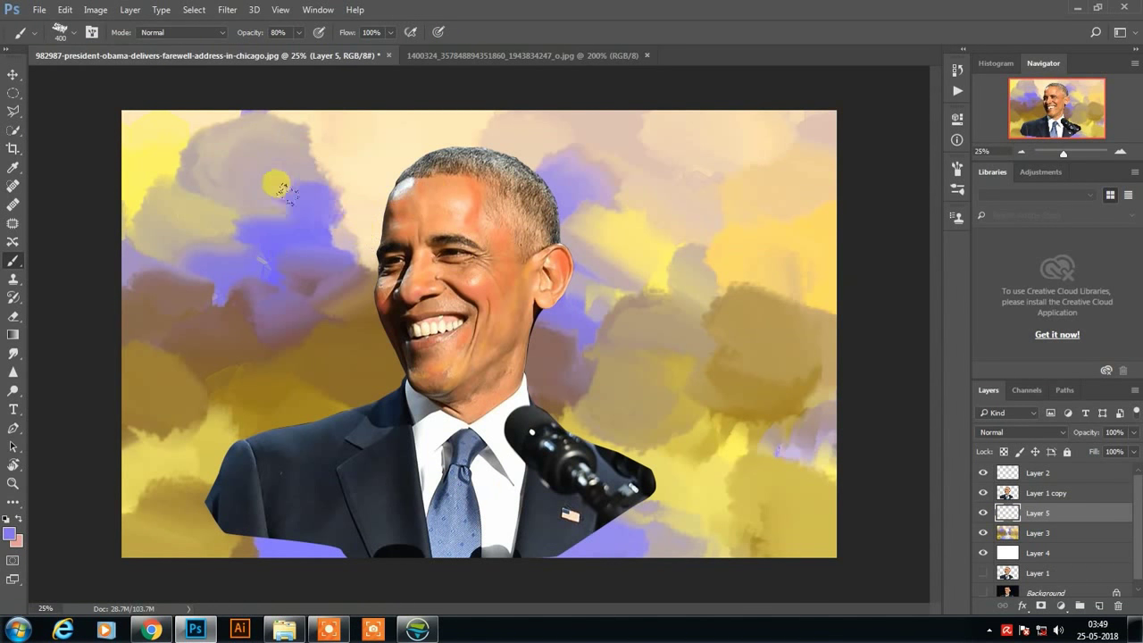
drag(304, 295, 187, 339)
drag(224, 420, 143, 464)
key(F5)
click(844, 228)
key(F5)
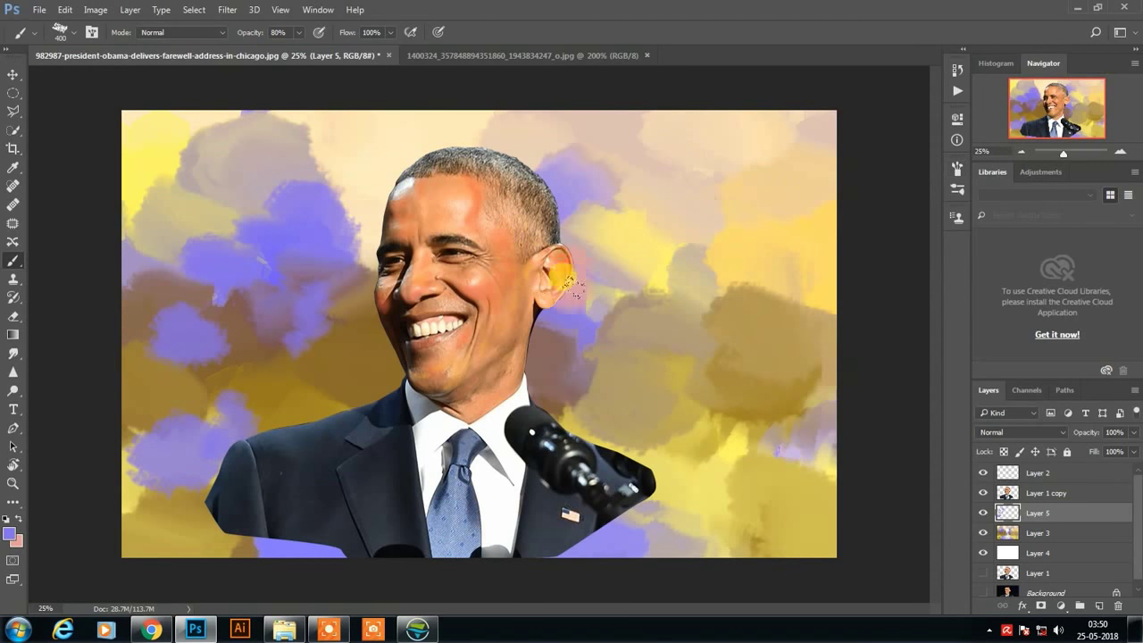
Paint pink and mixed purple, yellow and pink strokes around the figure, sampling light yellow
drag(624, 179, 678, 321)
drag(374, 178, 268, 429)
drag(375, 312, 143, 393)
key(F5)
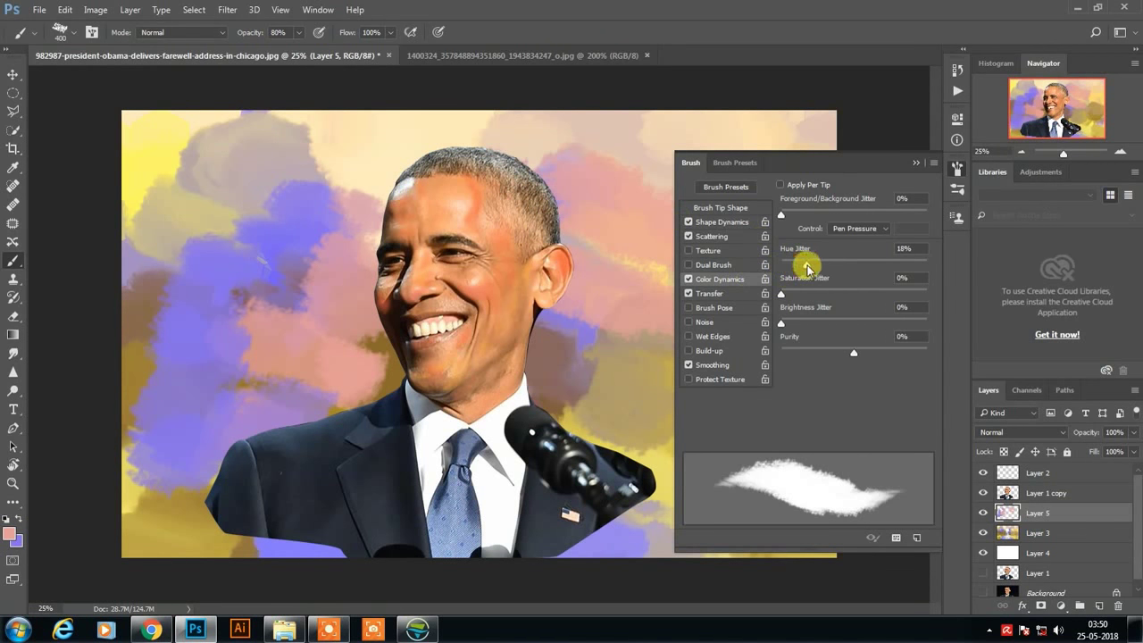
key(F5)
mouse_move(633, 401)
mouse_down()
mouse_move(250, 145)
mouse_move(745, 309)
mouse_move(95, 487)
mouse_up()
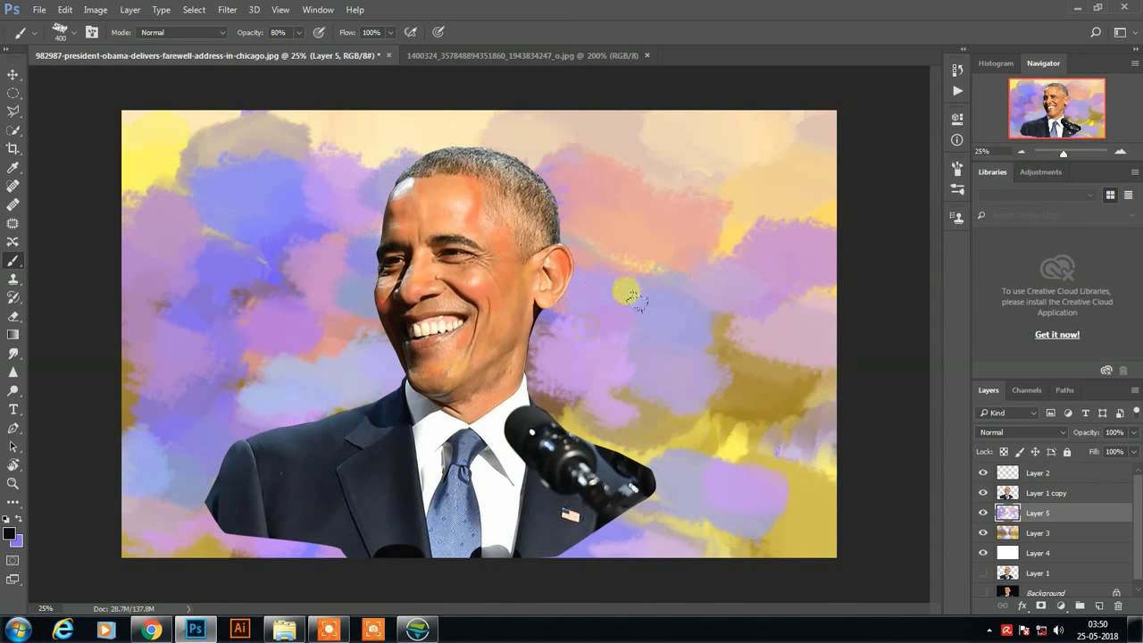
alt+click(748, 205)
click(1035, 493)
Zoom into the face on Layer 1 copy and switch to the Smudge tool
key(z)
click(476, 318)
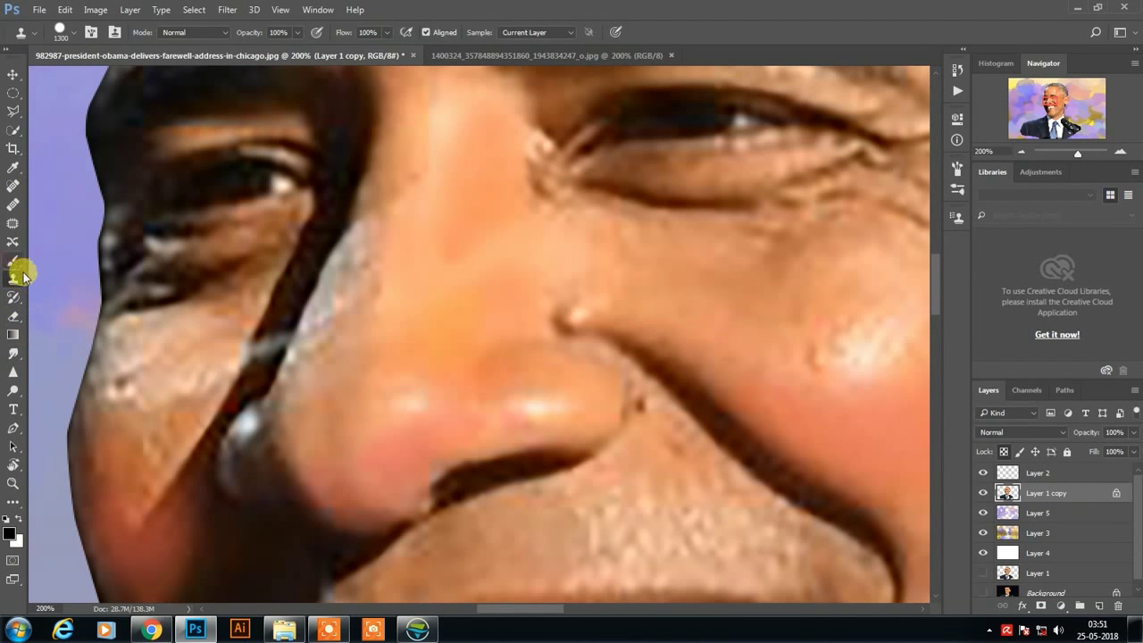
click(13, 352)
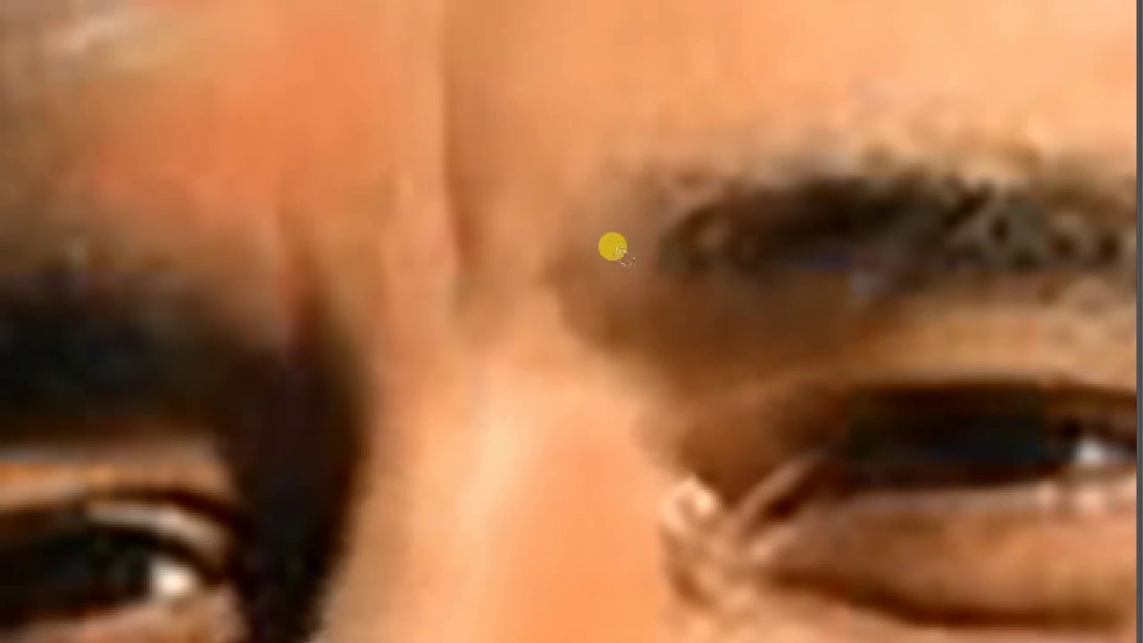
Set Size Jitter Control to Pen Pressure, Angle Jitter to Pen Tilt, and Scattering to 78%
key(F5)
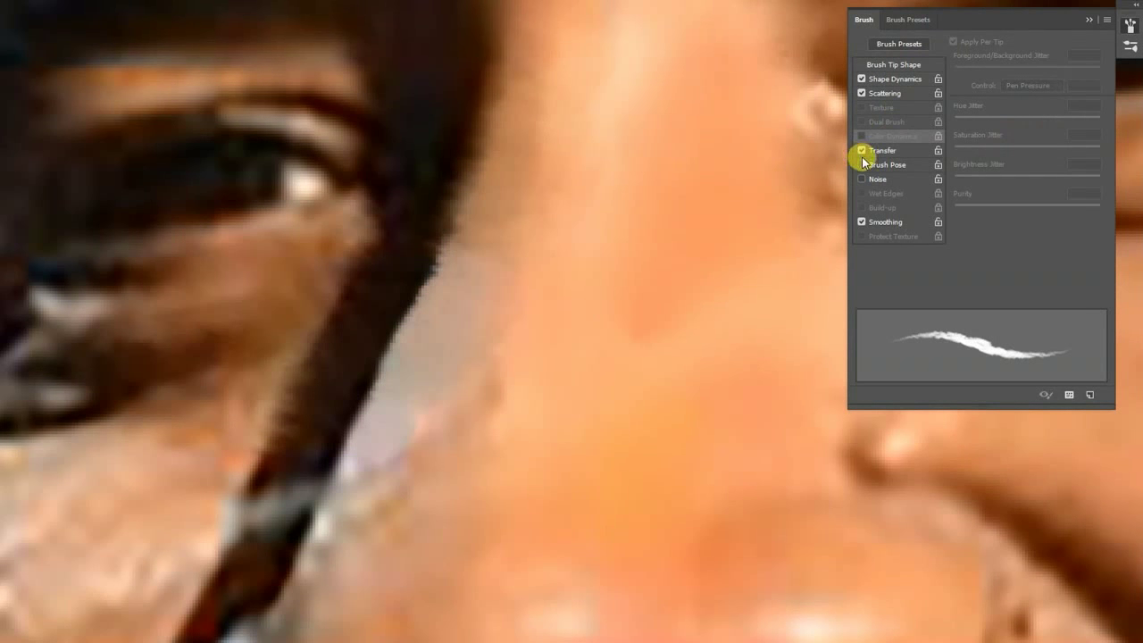
click(1031, 74)
click(1022, 99)
click(1031, 181)
click(1018, 207)
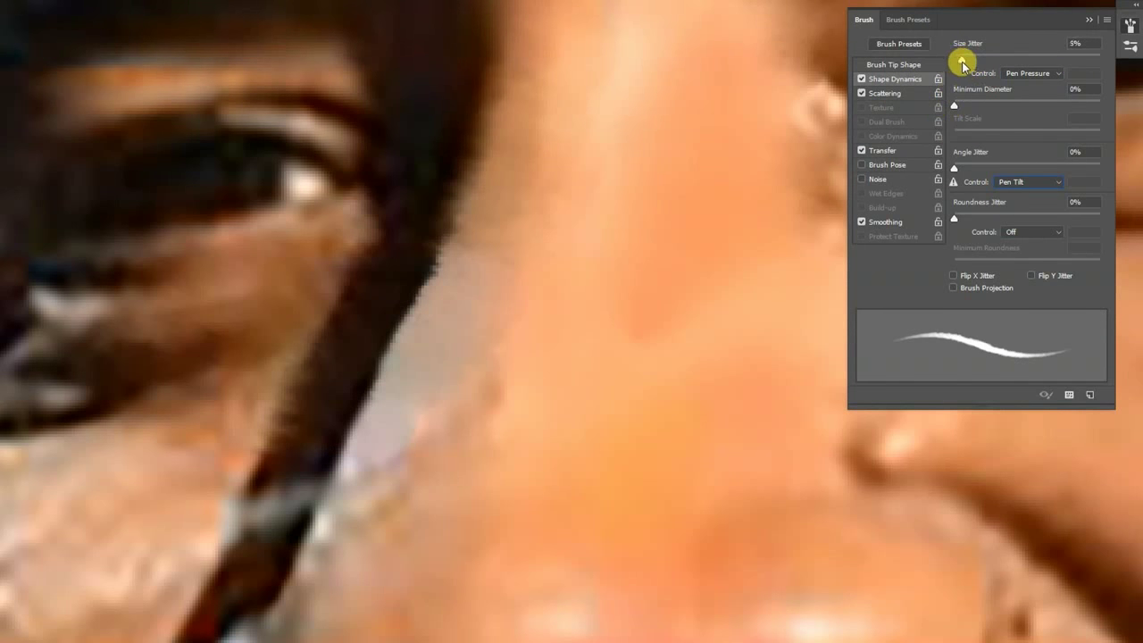
click(941, 94)
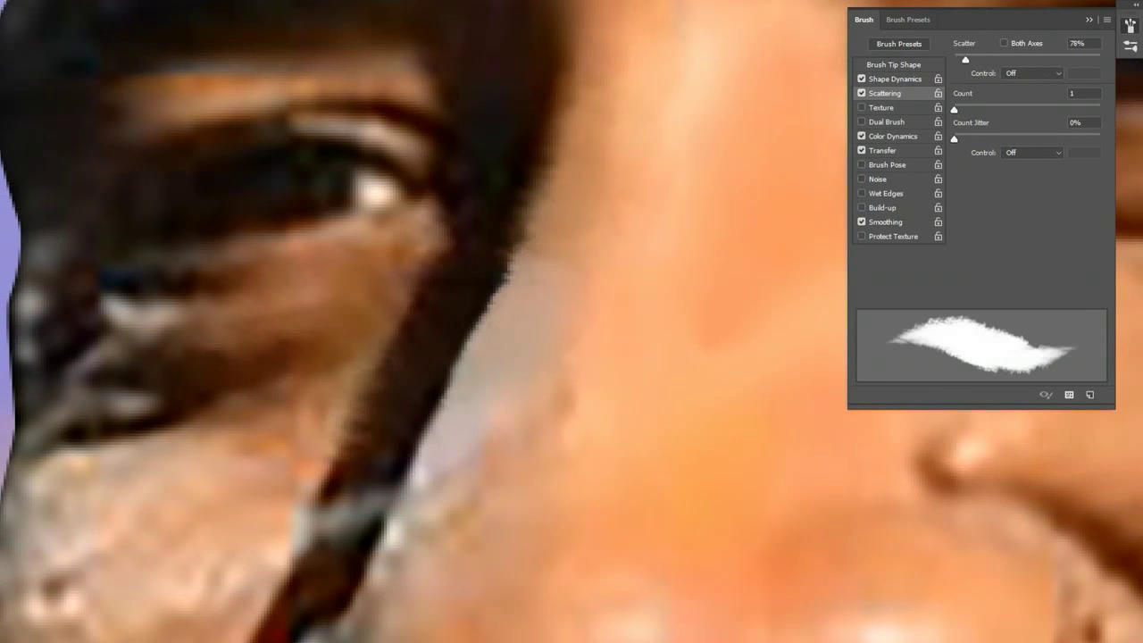
click(565, 225)
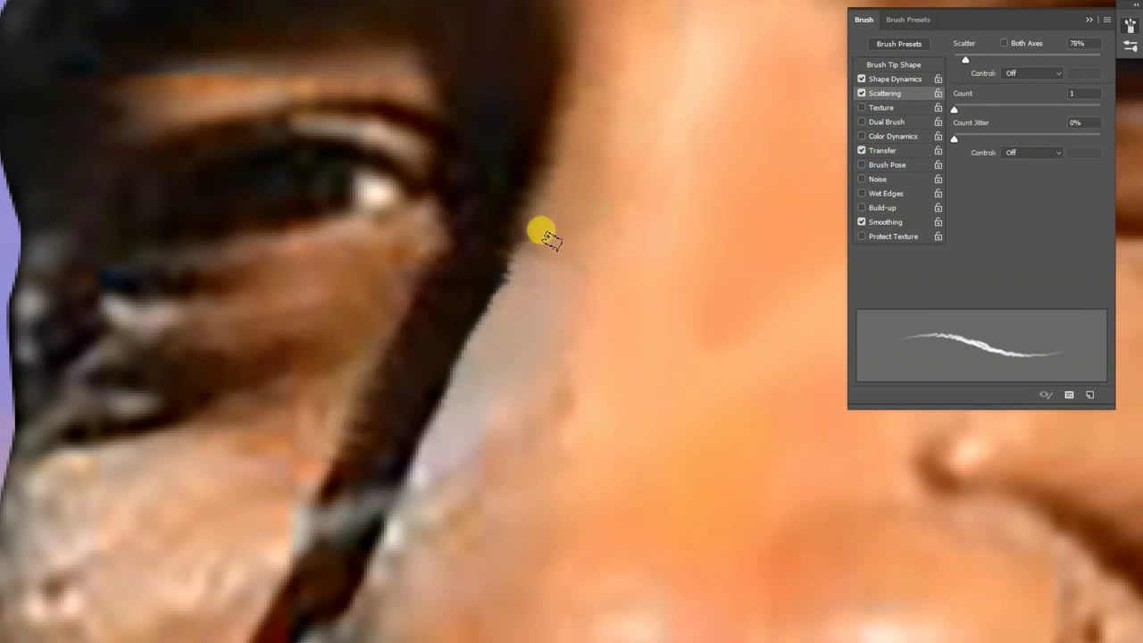
drag(547, 233, 658, 197)
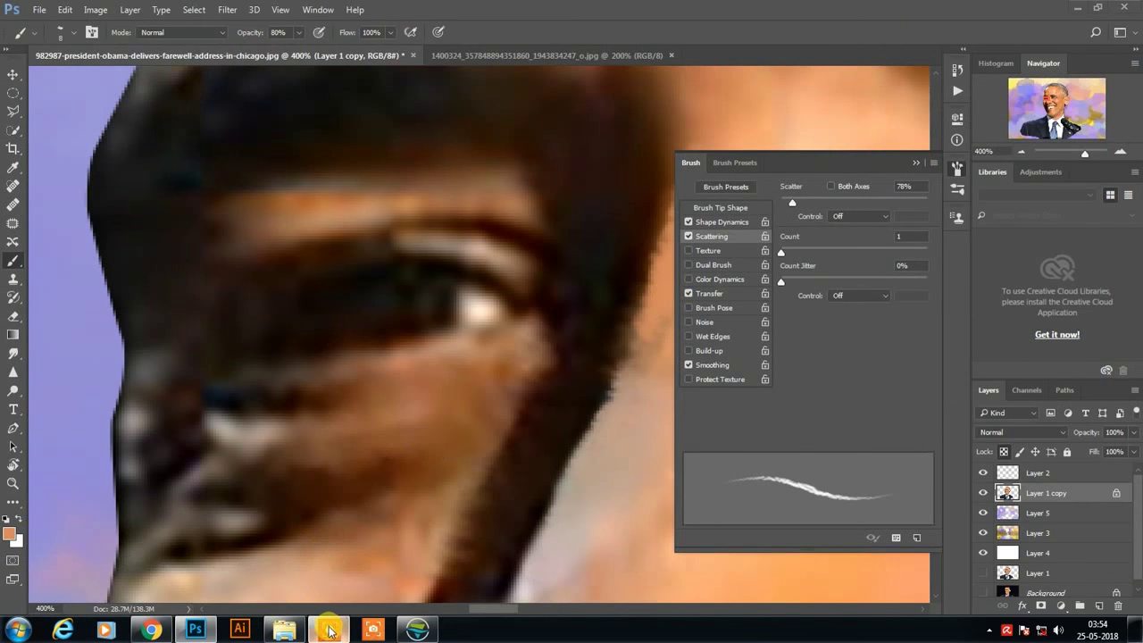
Zoom out to the whole portrait and apply Levels with the white input at 245
key(z)
drag(612, 472, 467, 336)
key(f)
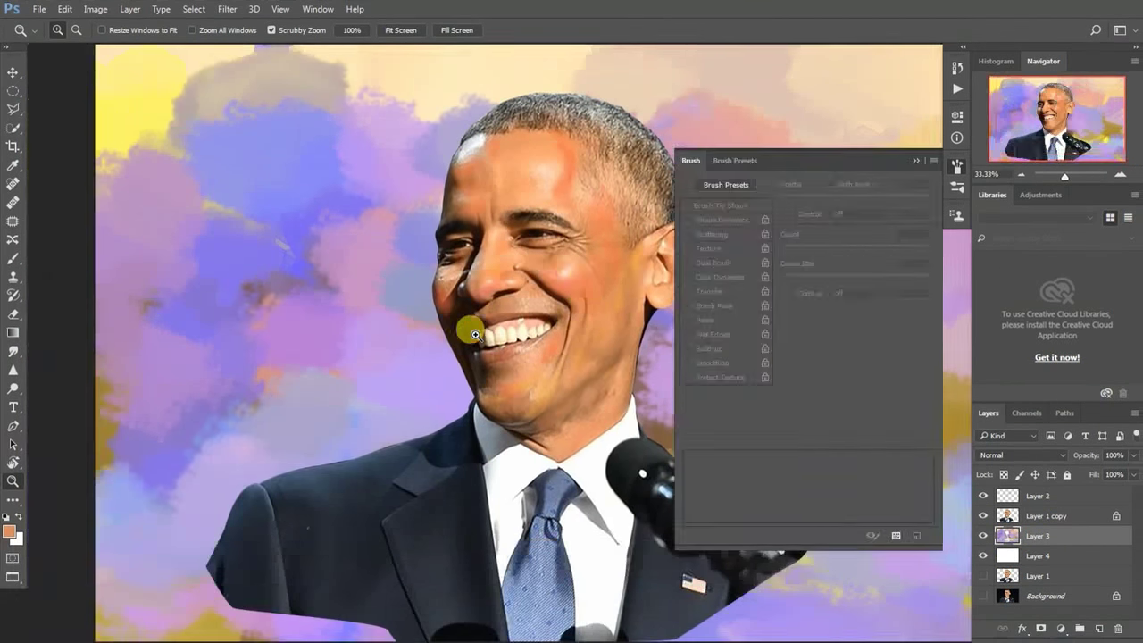
key(f)
key(ctrl+l)
drag(892, 365, 884, 365)
key(Return)
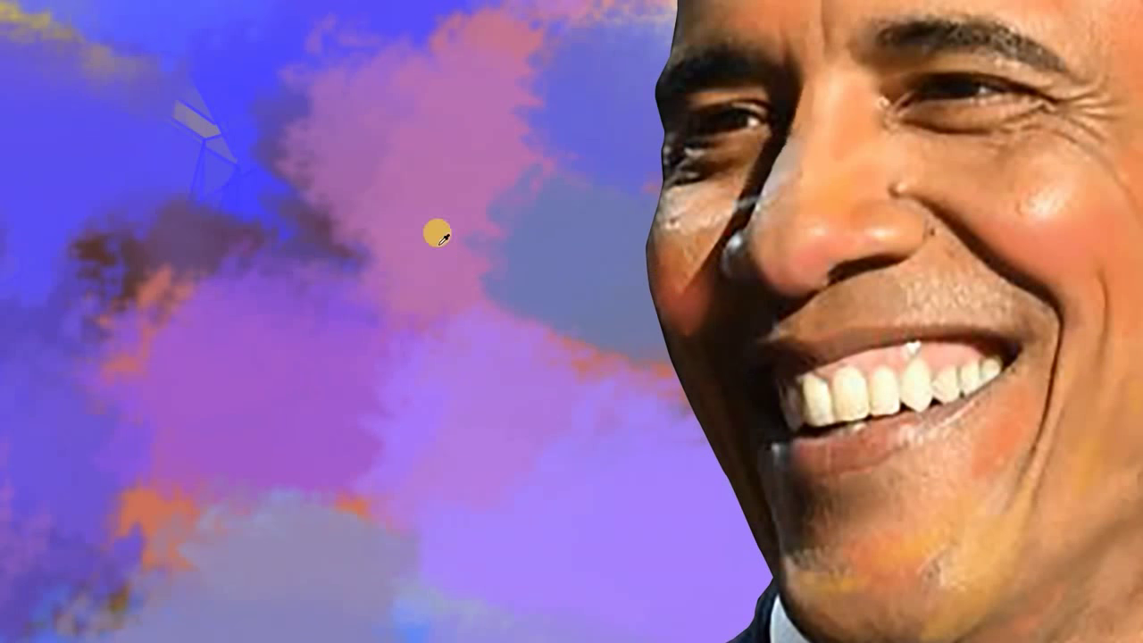
Pan around the face to the eye and paint orange strokes at the inner eye corner
key(Tab)
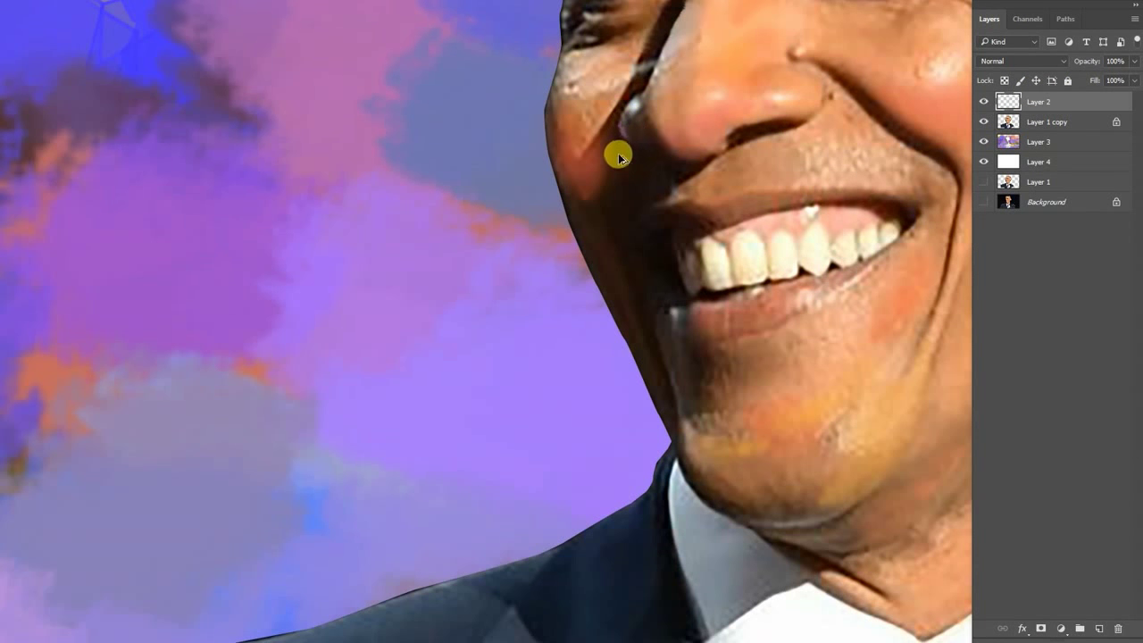
drag(621, 158, 643, 222)
mouse_move(719, 319)
mouse_down()
mouse_move(617, 212)
mouse_move(638, 294)
mouse_move(651, 268)
mouse_move(632, 225)
mouse_move(552, 264)
mouse_up()
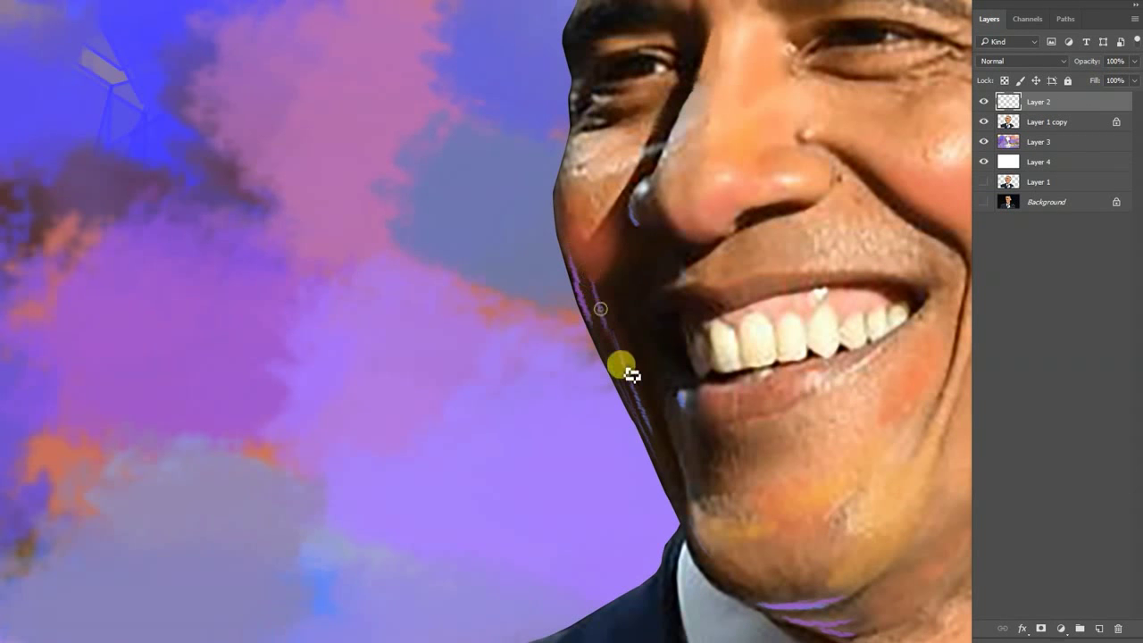
mouse_move(607, 84)
mouse_down()
mouse_move(634, 276)
mouse_move(627, 301)
mouse_up()
drag(642, 107, 642, 250)
mouse_move(622, 172)
mouse_down()
mouse_move(623, 229)
mouse_move(880, 204)
mouse_move(882, 173)
mouse_move(604, 324)
mouse_move(822, 240)
mouse_up()
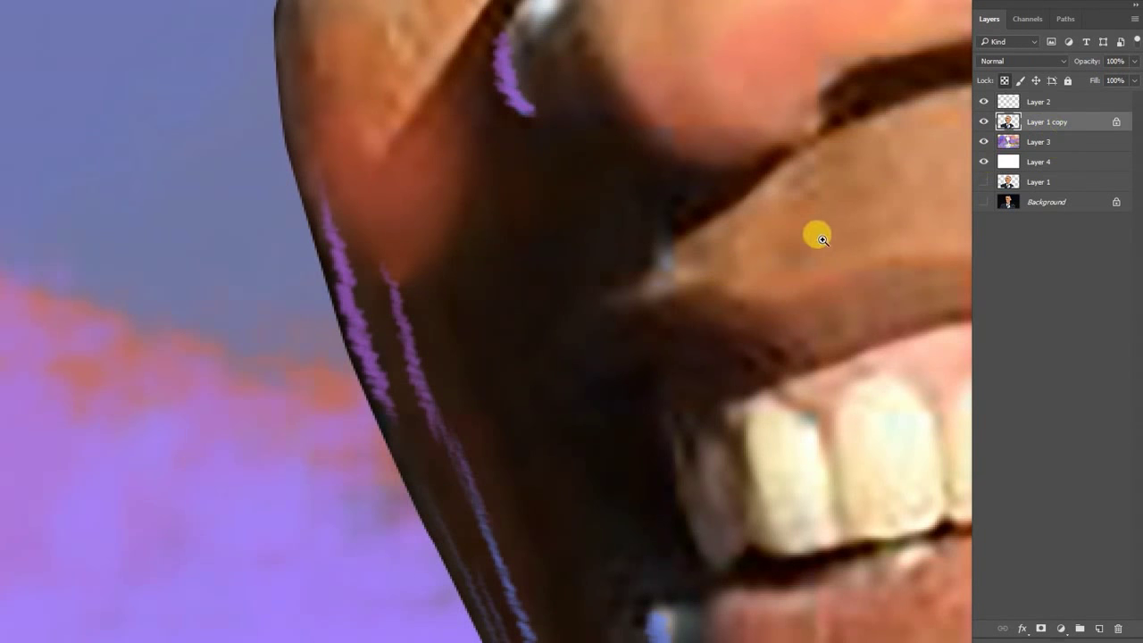
click(9, 401)
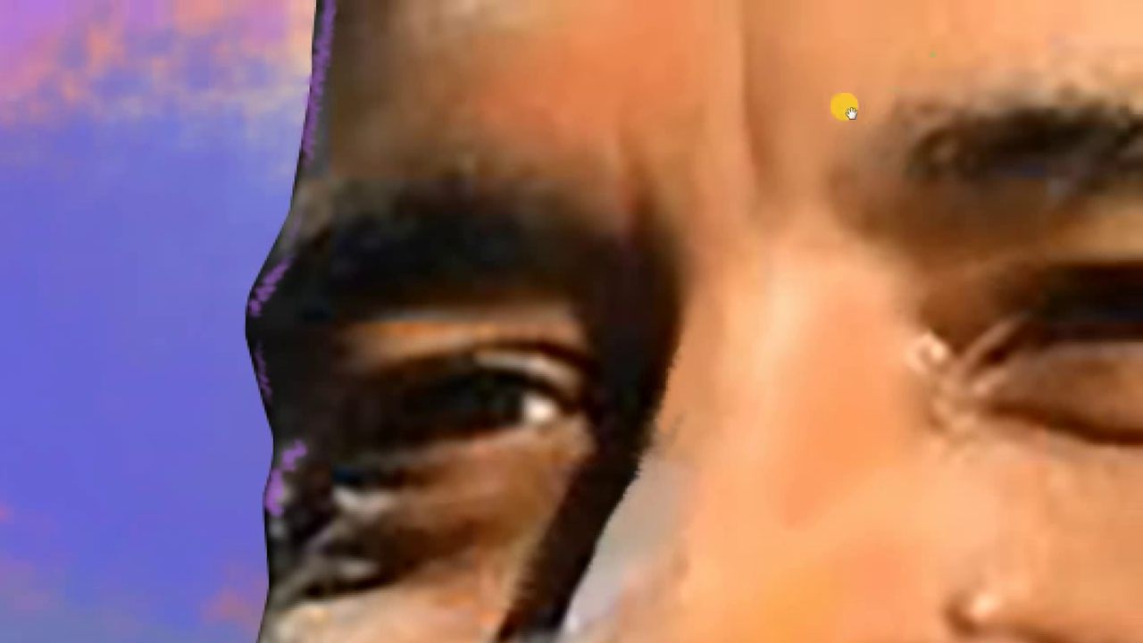
mouse_move(842, 107)
mouse_down()
mouse_move(735, 242)
mouse_move(897, 219)
mouse_move(740, 143)
mouse_move(725, 223)
mouse_up()
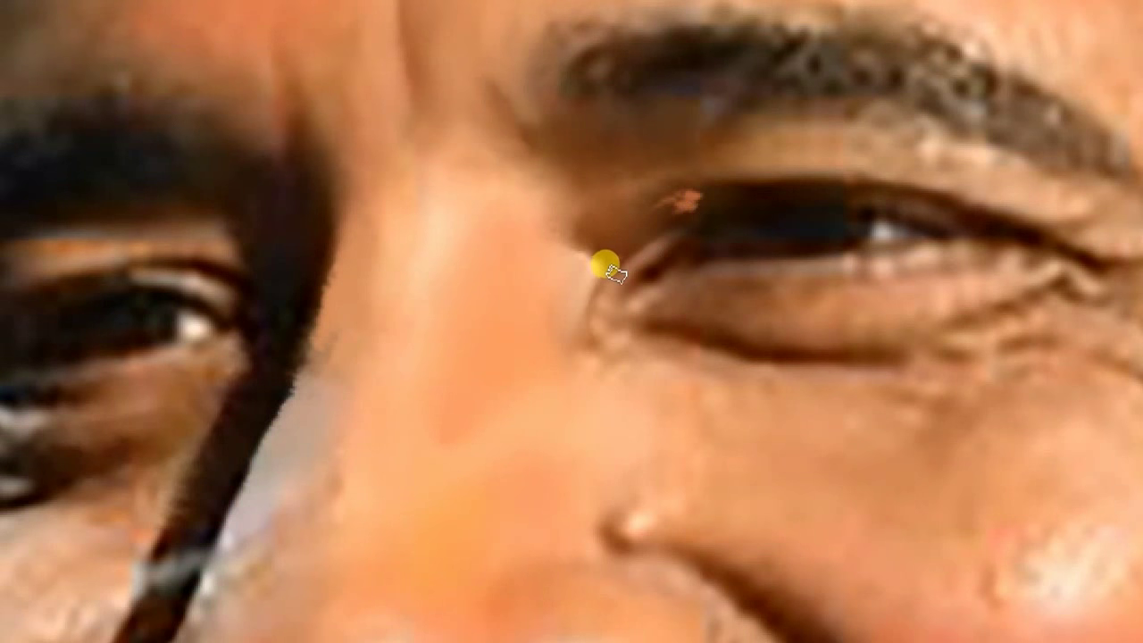
drag(674, 213, 636, 263)
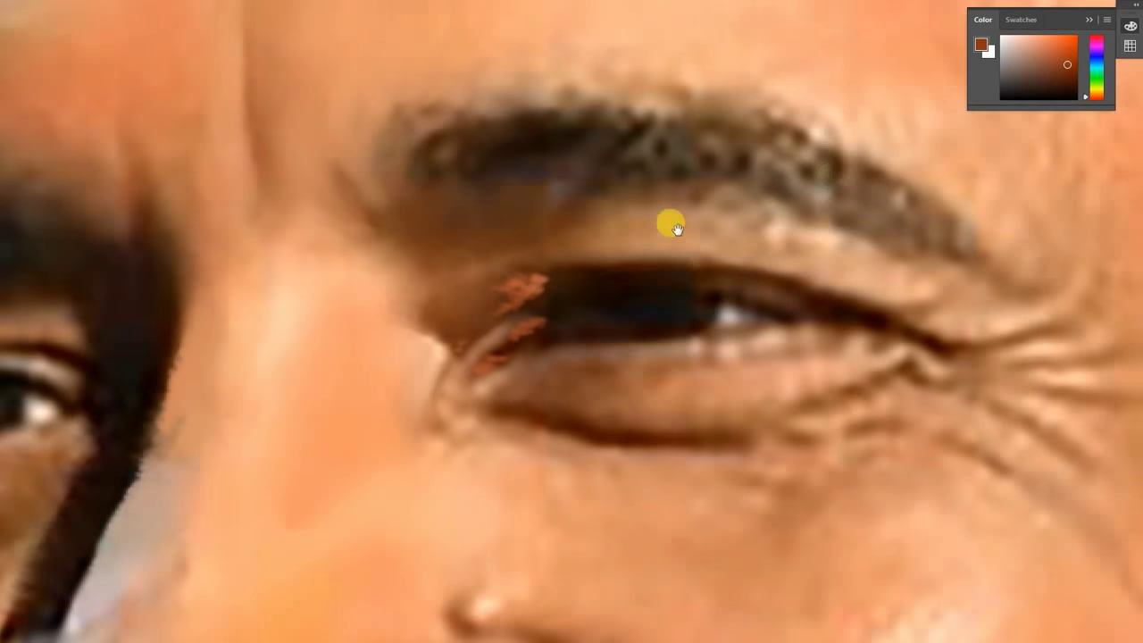
Add a thin orange line through the eyebrow, then reset the paint colour to black
drag(687, 64, 749, 55)
key(d)
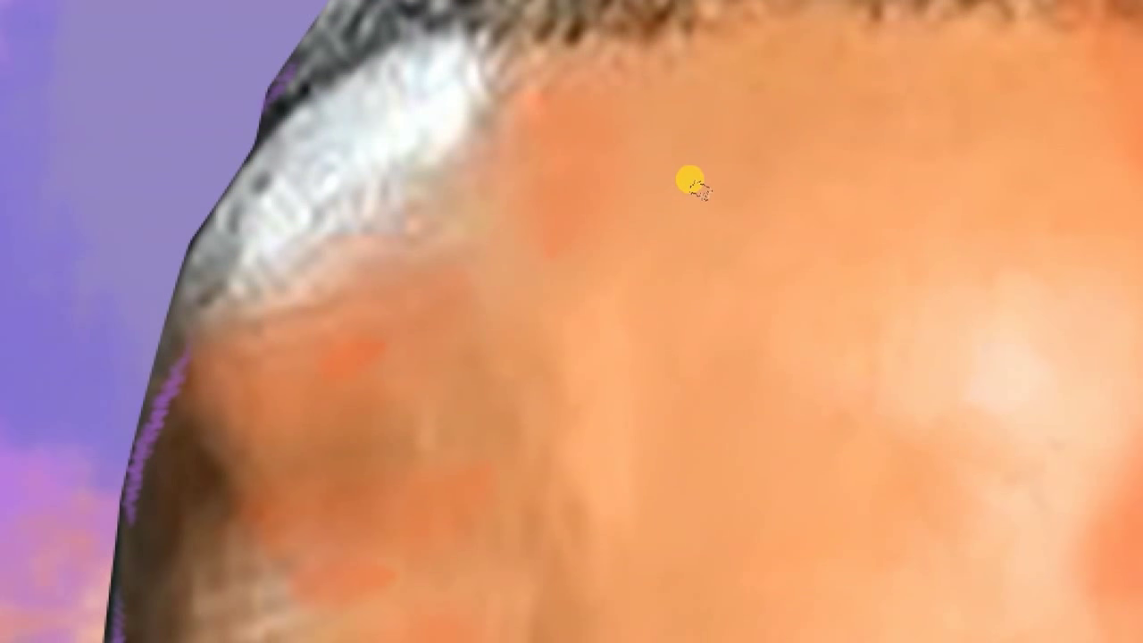
Delete Layer 2 and blend skin tone over the brown edge line
key(Delete)
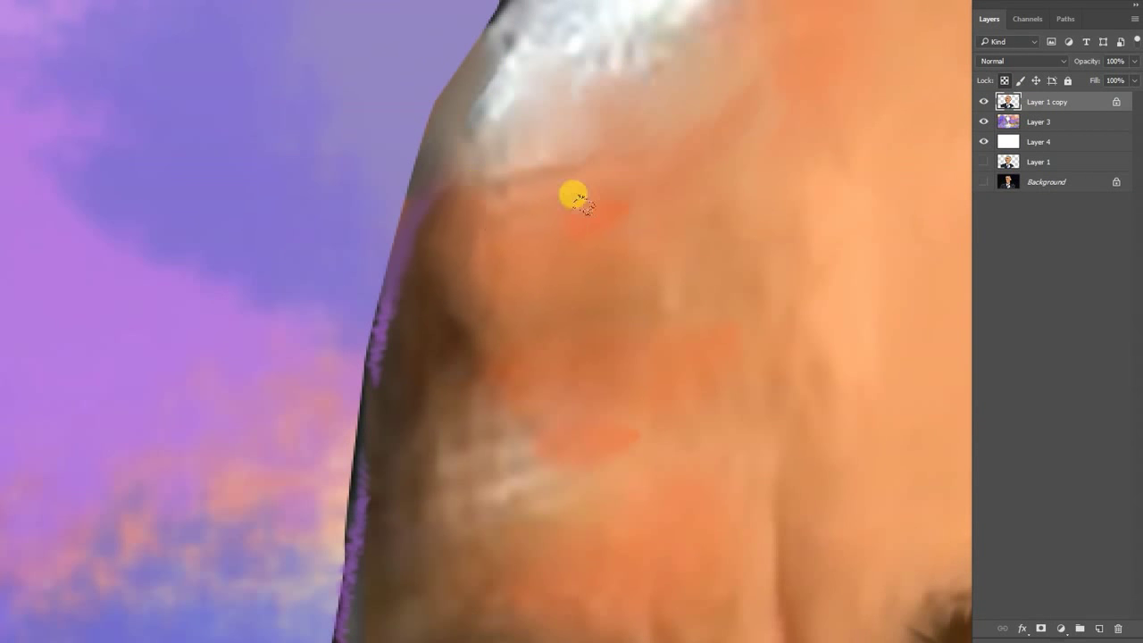
mouse_move(578, 201)
mouse_down()
mouse_move(453, 102)
mouse_move(478, 138)
mouse_up()
scroll(607, 93, down, 3)
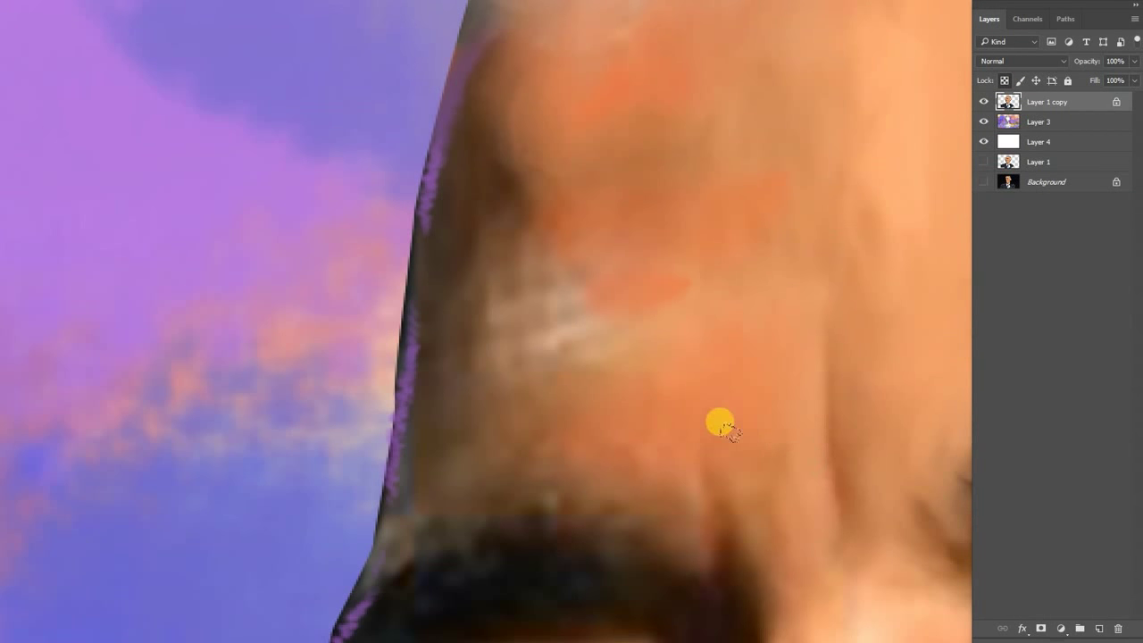
scroll(455, 128, up, 3)
scroll(599, 115, up, 3)
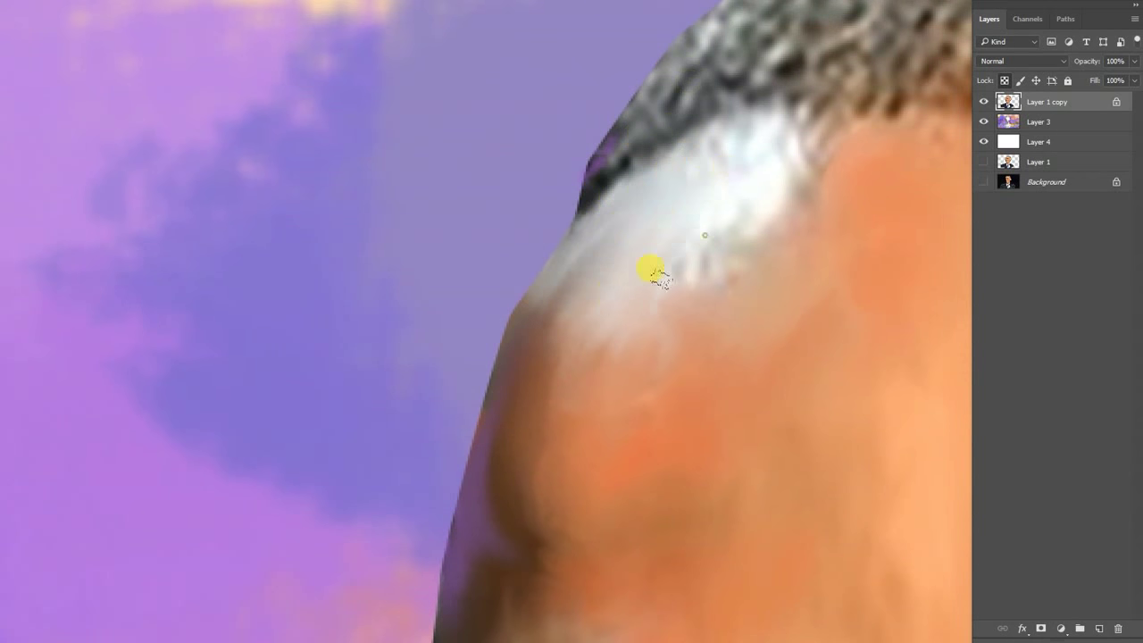
scroll(572, 155, down, 3)
scroll(513, 236, down, 1)
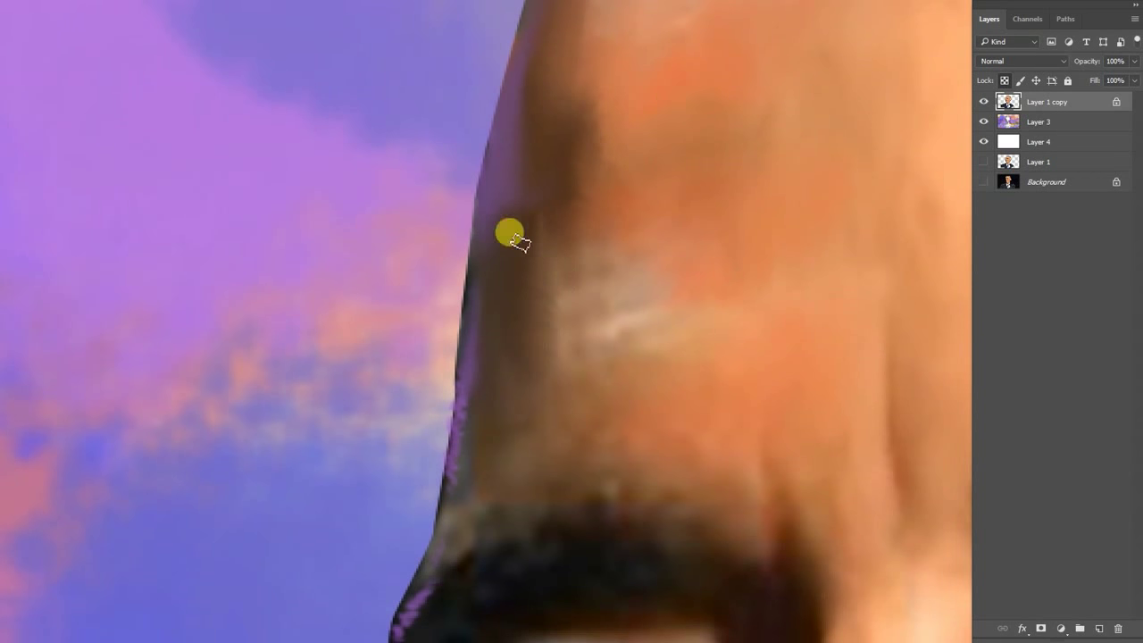
Try an orange stroke along the forehead edge, then undo it
key(ctrl+0)
click(549, 255)
click(643, 293)
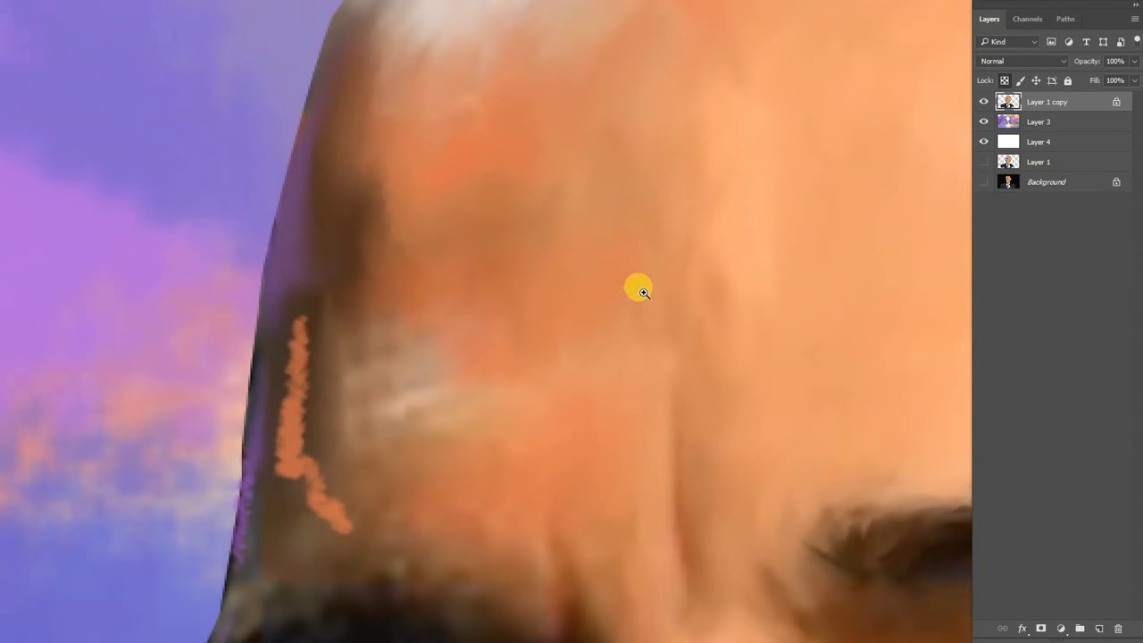
key(Tab)
key(ctrl+minus)
key(ctrl+z)
key(ctrl+plus)
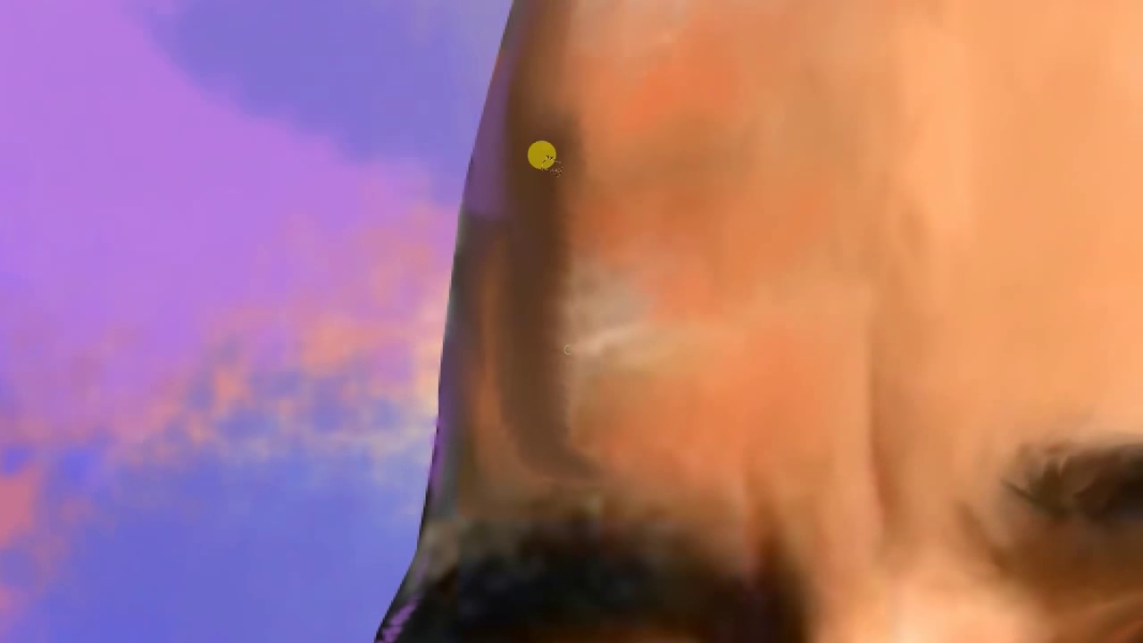
Zoom in on the forehead and smudge the skin near the outer brow end
scroll(600, 488, up, 2)
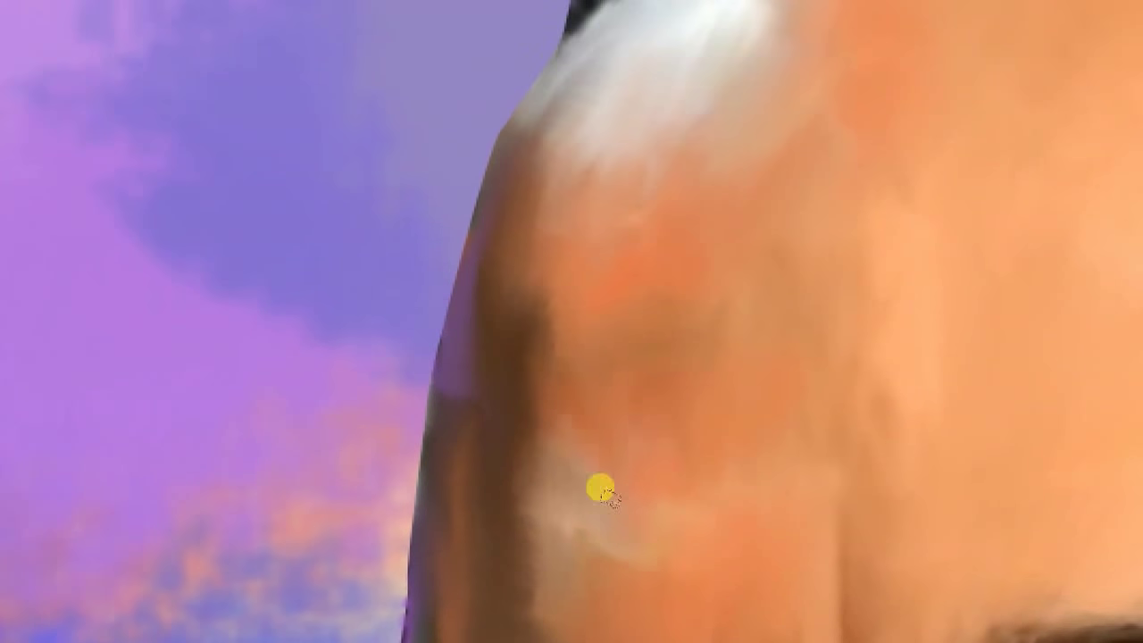
key(ctrl+minus)
scroll(601, 408, up, 2)
key(ctrl+plus)
key(ctrl+plus)
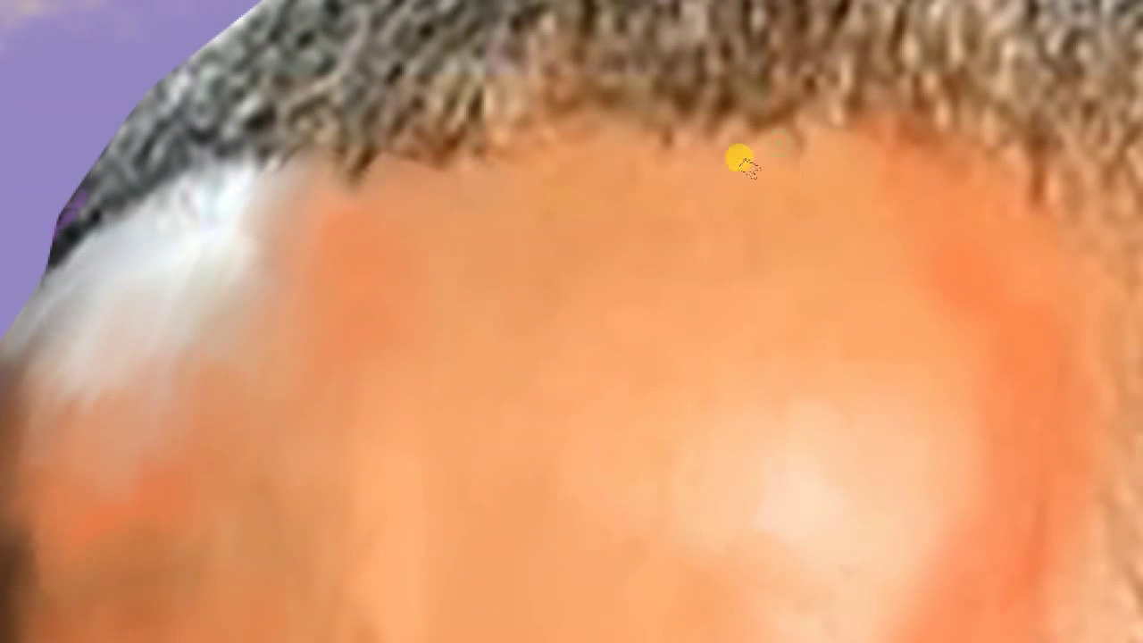
scroll(783, 414, down, 2)
scroll(709, 76, up, 2)
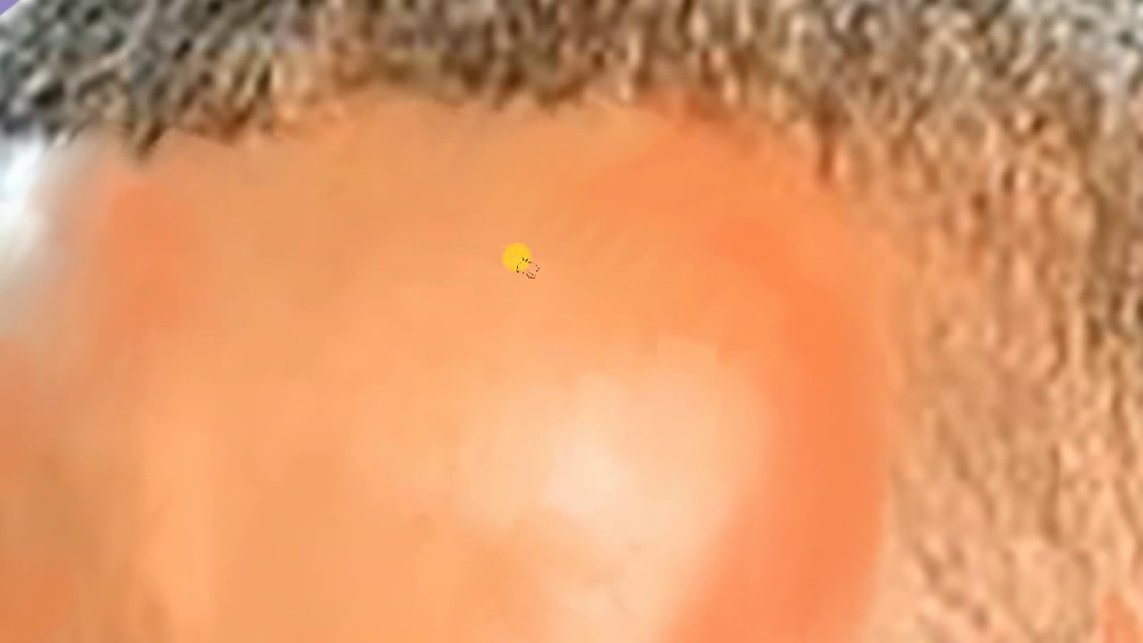
scroll(521, 262, down, 2)
scroll(542, 301, down, 2)
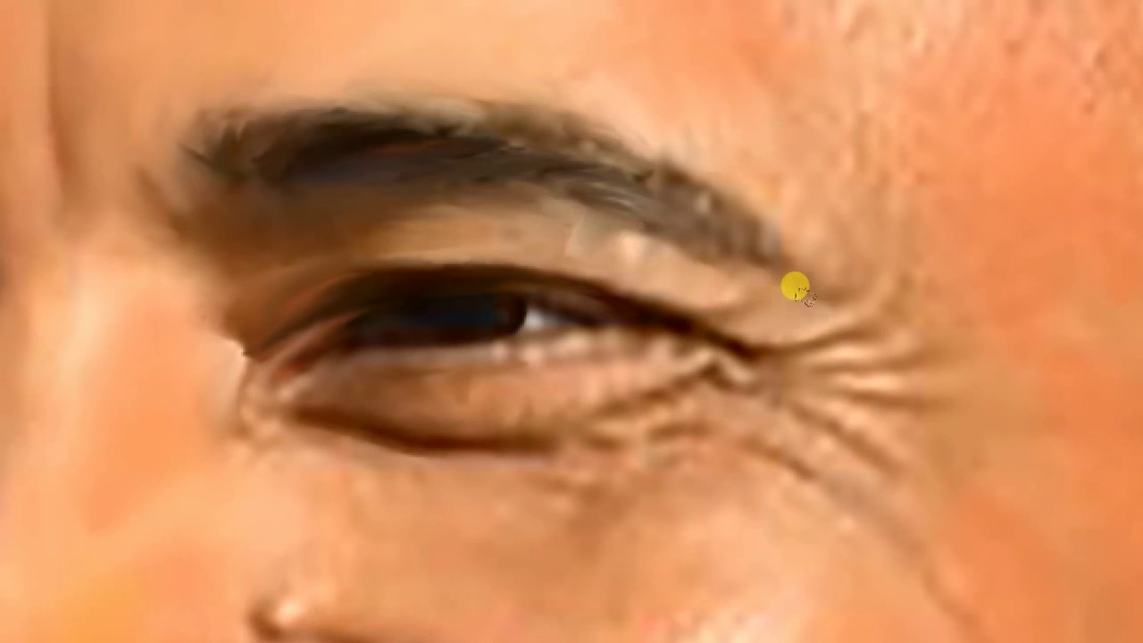
scroll(593, 198, up, 1)
scroll(593, 199, right, 2)
scroll(607, 236, up, 2)
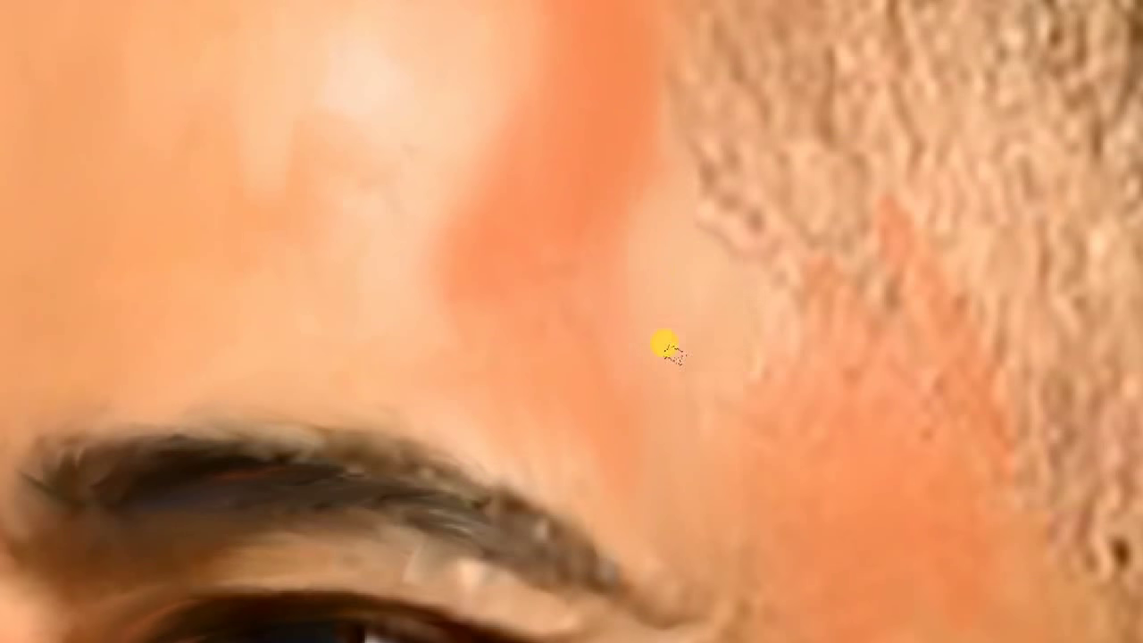
scroll(666, 345, down, 3)
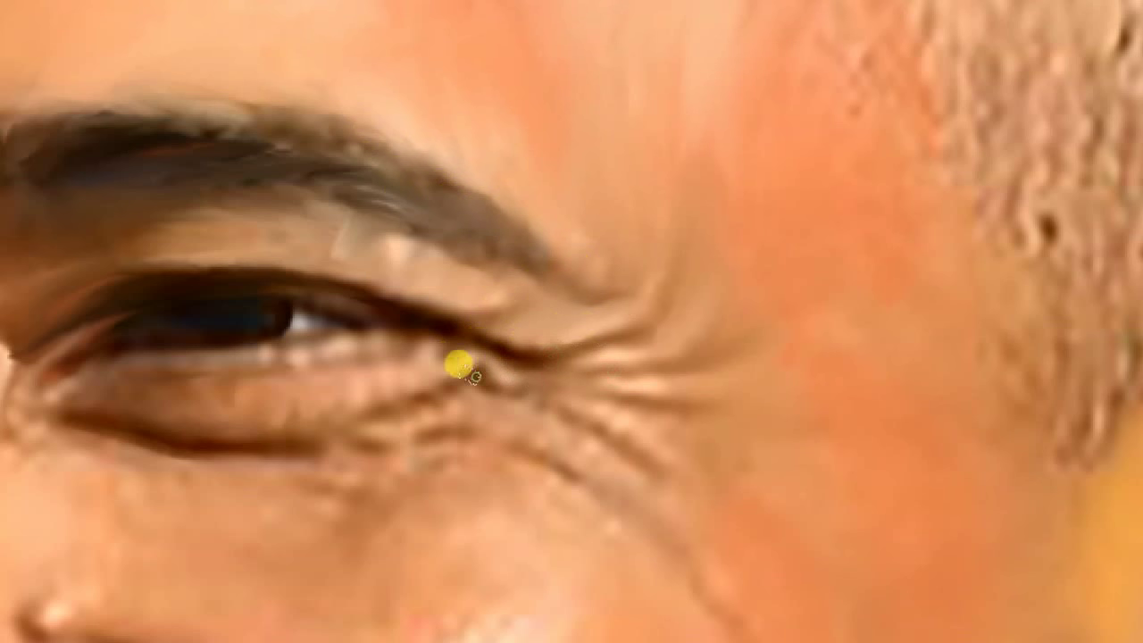
scroll(670, 402, down, 2)
scroll(732, 187, up, 1)
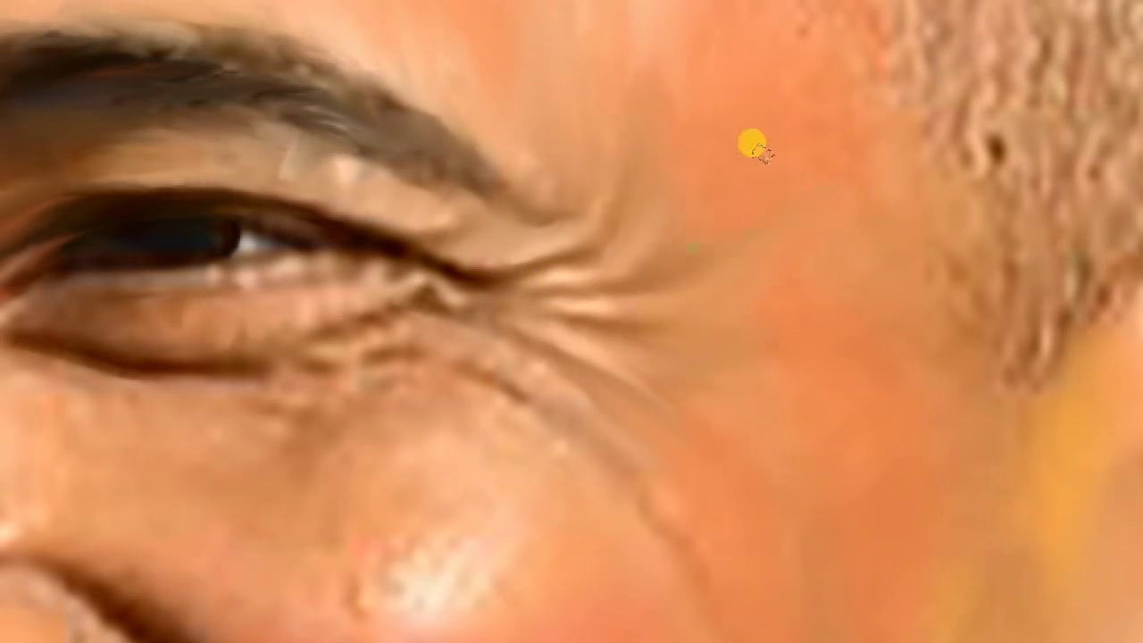
drag(678, 94, 475, 129)
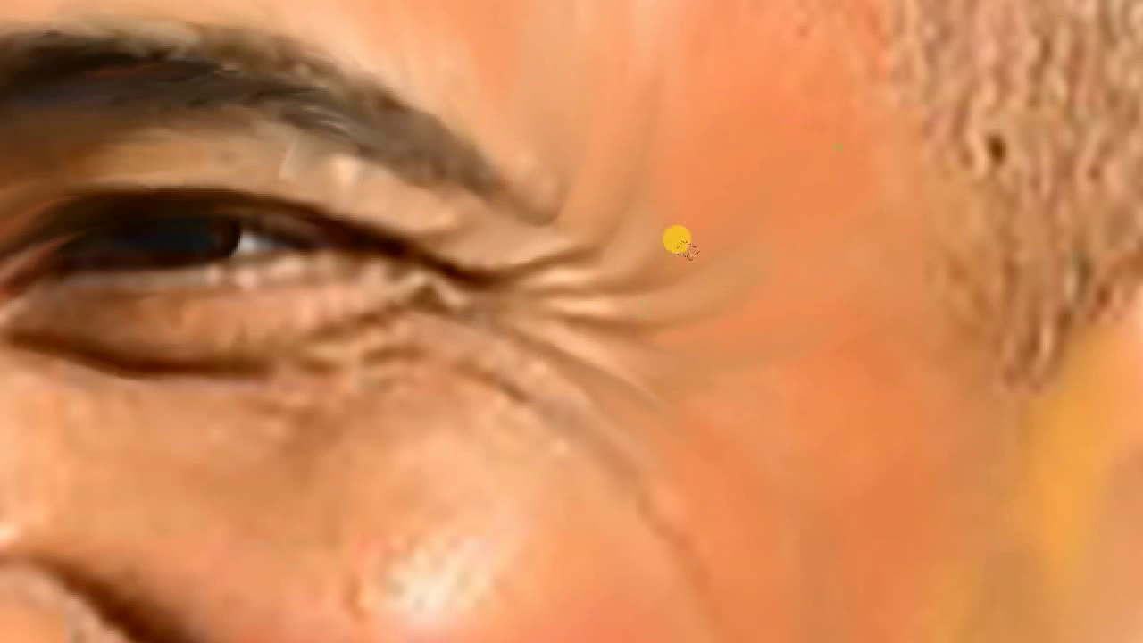
scroll(677, 239, down, 2)
scroll(788, 138, down, 5)
scroll(681, 263, down, 3)
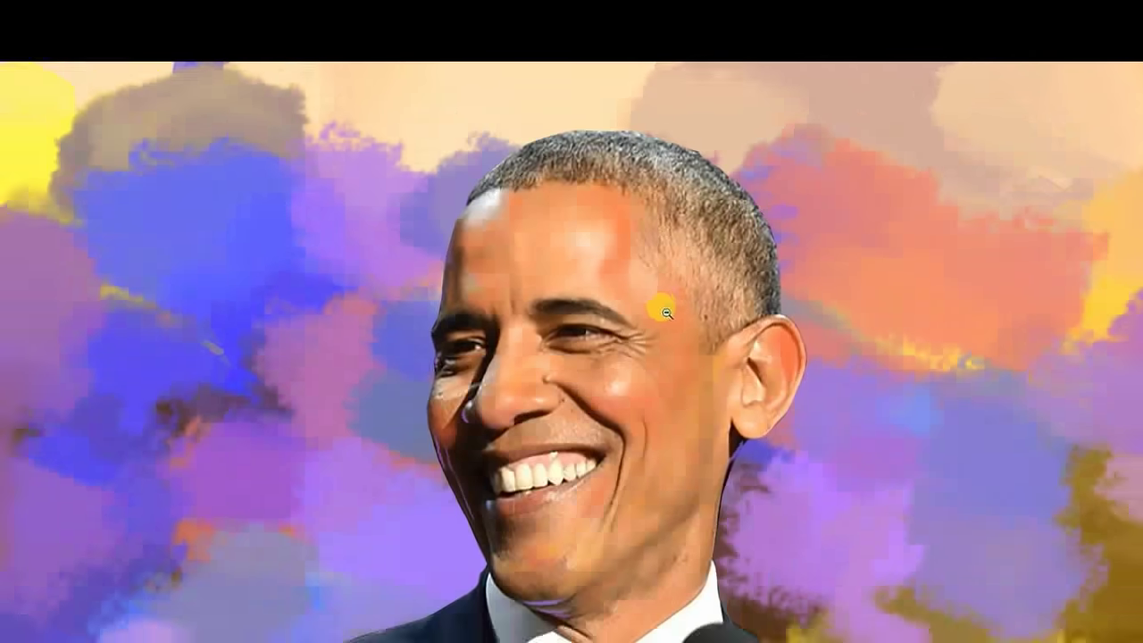
scroll(657, 307, down, 1)
Smudge the face edge beside the nose, the skin toward the eye, and the lower eyelid
click(457, 223)
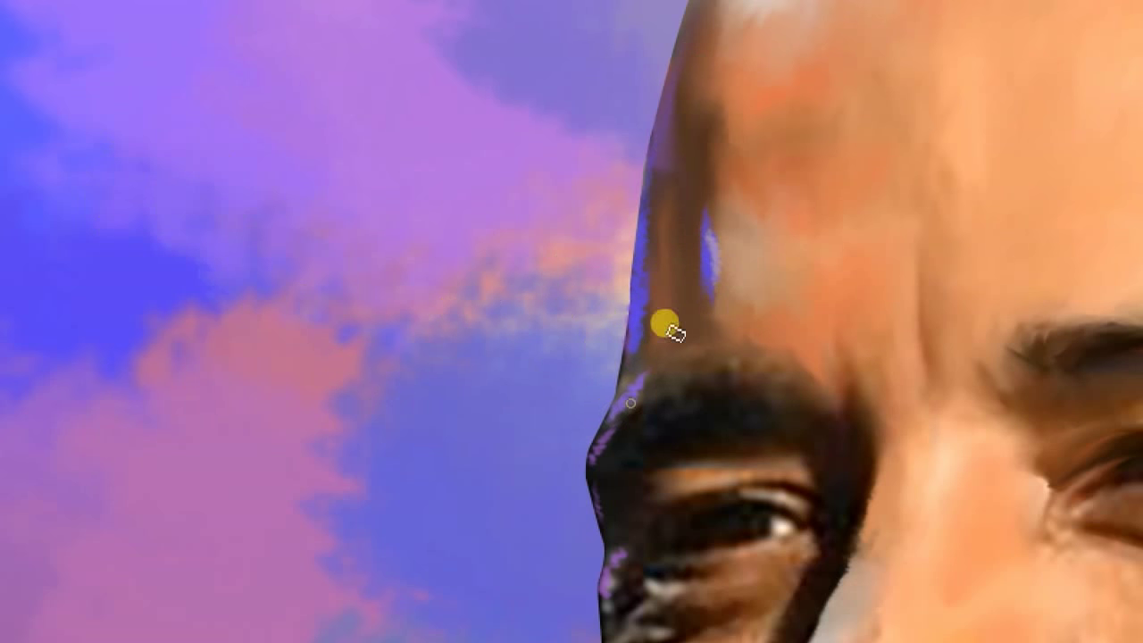
scroll(675, 332, down, 3)
scroll(694, 377, down, 2)
scroll(742, 192, down, 2)
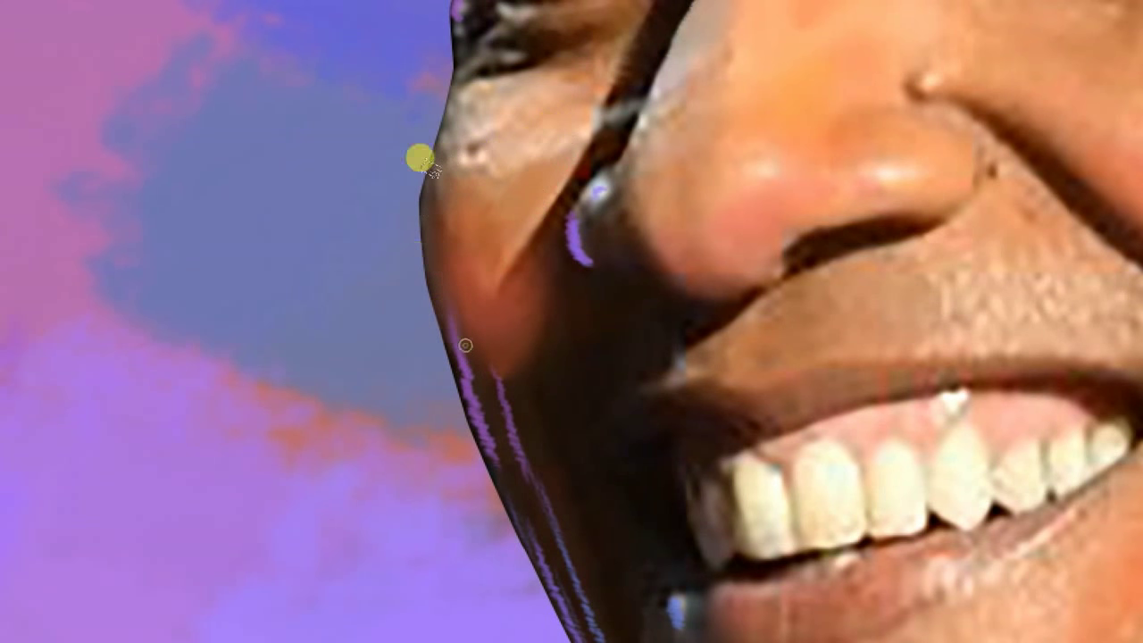
mouse_move(419, 159)
mouse_down()
mouse_move(446, 123)
mouse_move(535, 120)
mouse_move(461, 185)
mouse_up()
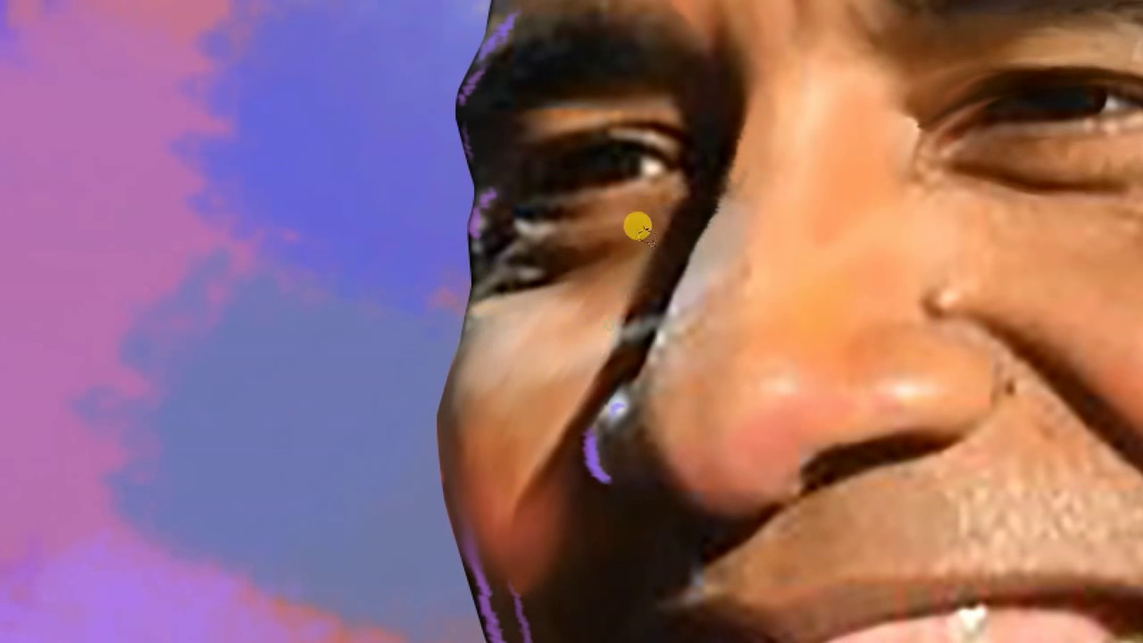
mouse_move(610, 329)
mouse_down()
mouse_move(665, 312)
mouse_move(660, 462)
mouse_up()
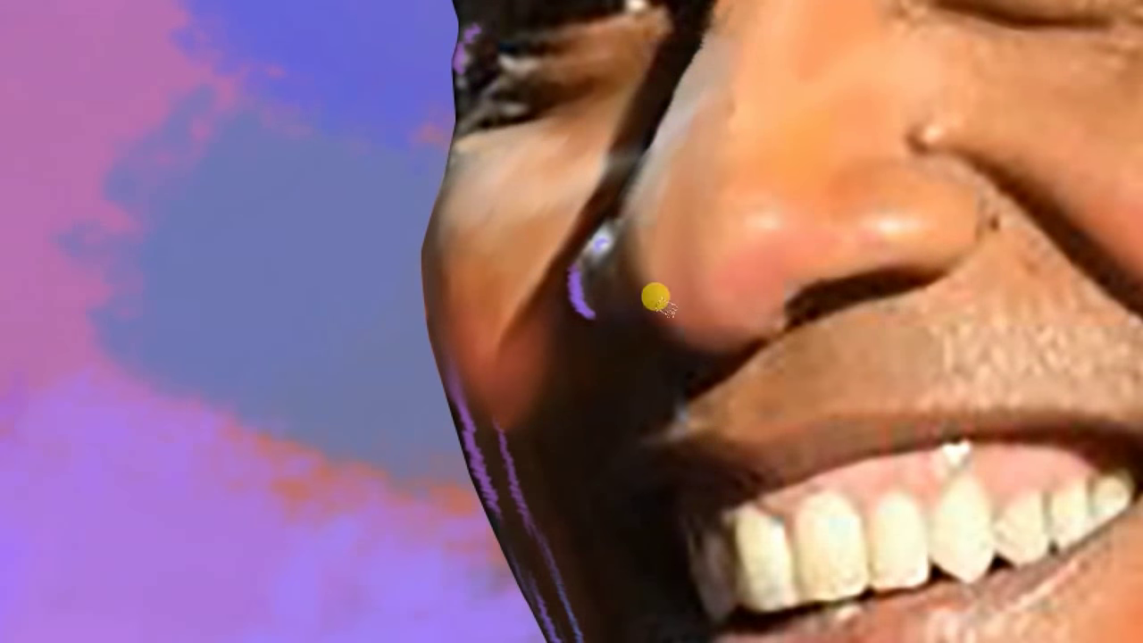
drag(750, 219, 600, 266)
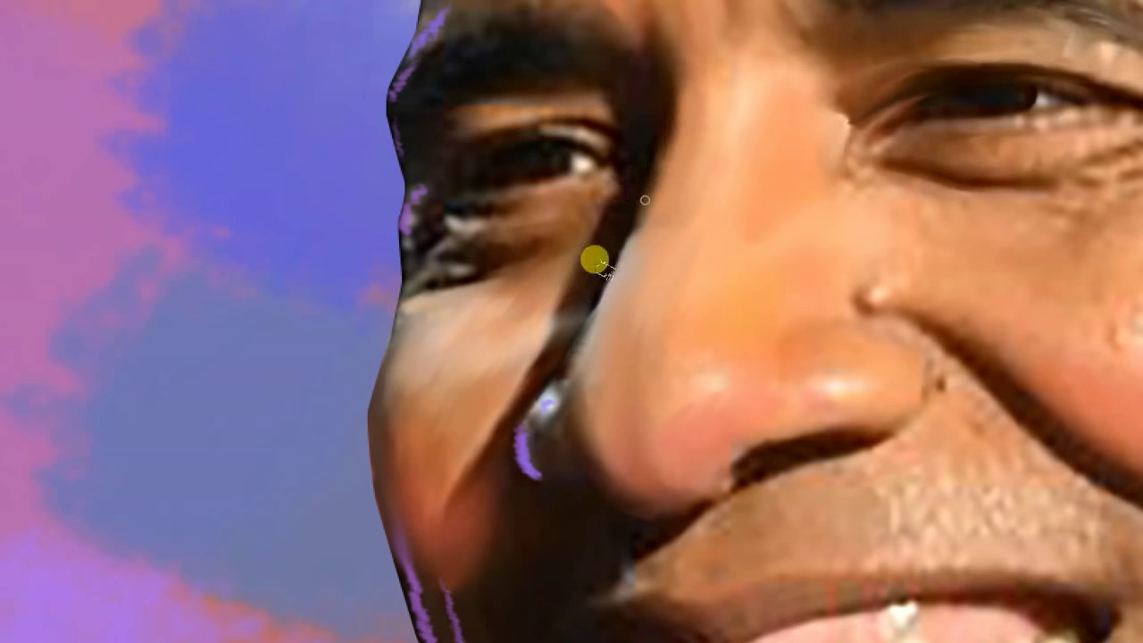
mouse_move(619, 123)
mouse_down()
mouse_move(813, 212)
mouse_move(801, 205)
mouse_up()
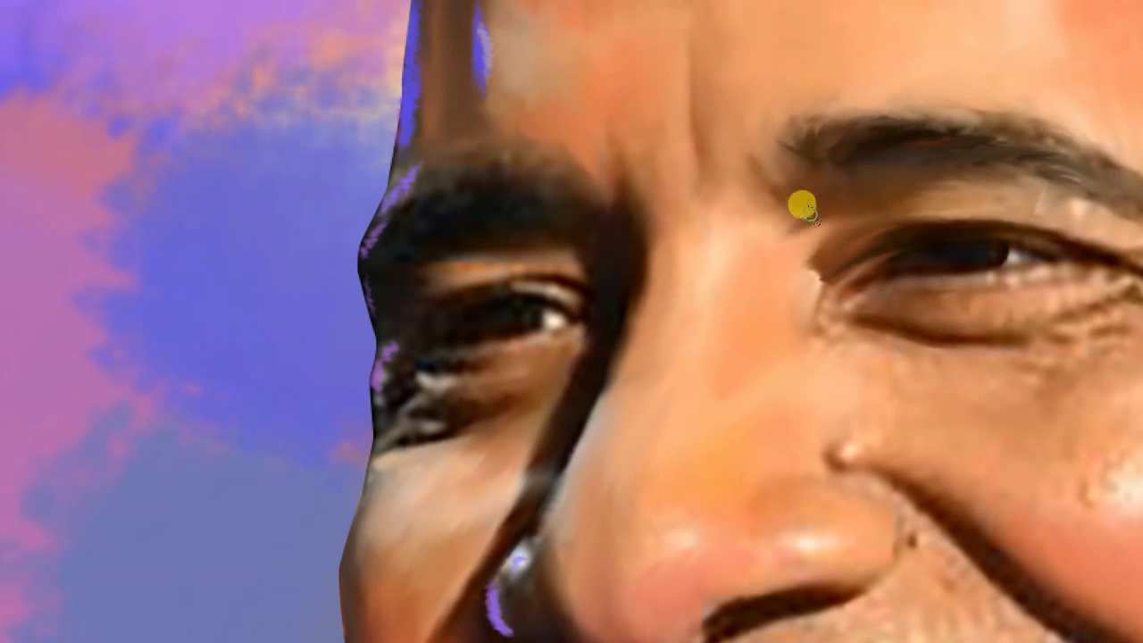
drag(830, 256, 705, 205)
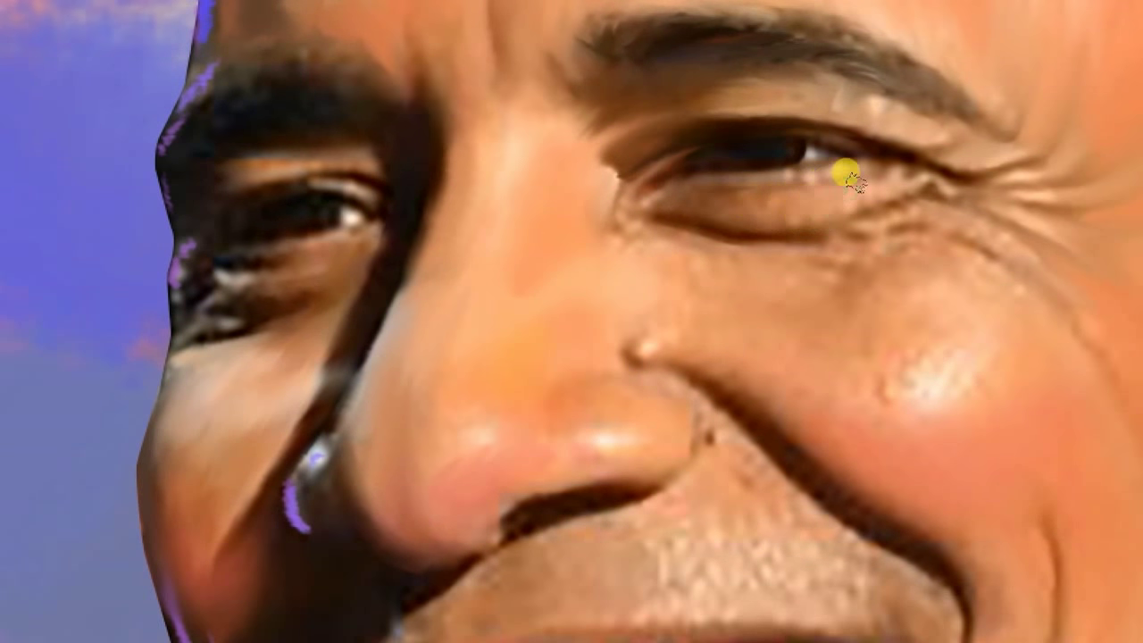
drag(885, 185, 708, 239)
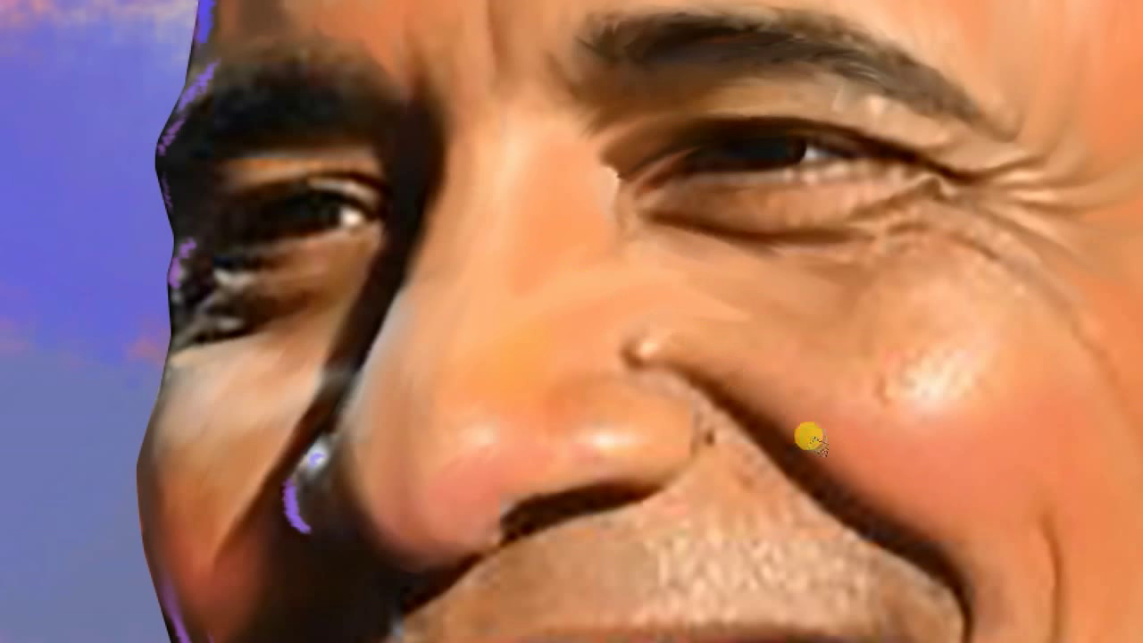
Blend the cheek and the skin across the nose and nostril into painted strokes
mouse_move(810, 437)
mouse_down()
mouse_move(852, 437)
mouse_move(830, 168)
mouse_up()
mouse_move(870, 130)
mouse_down()
mouse_move(804, 44)
mouse_move(579, 221)
mouse_up()
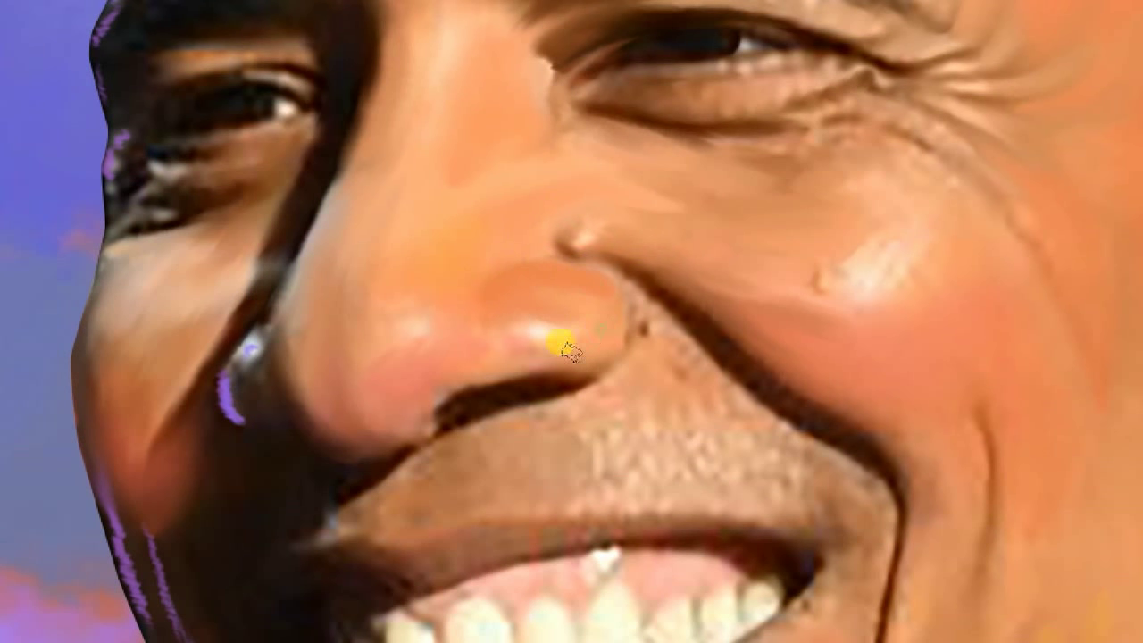
drag(517, 296, 805, 198)
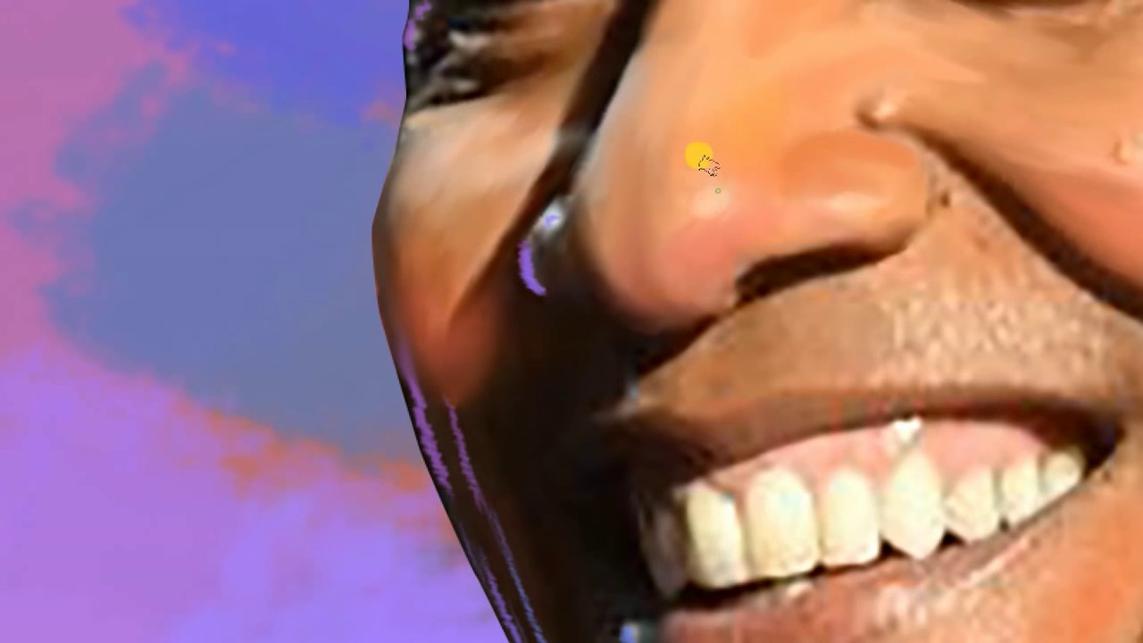
drag(649, 191, 839, 225)
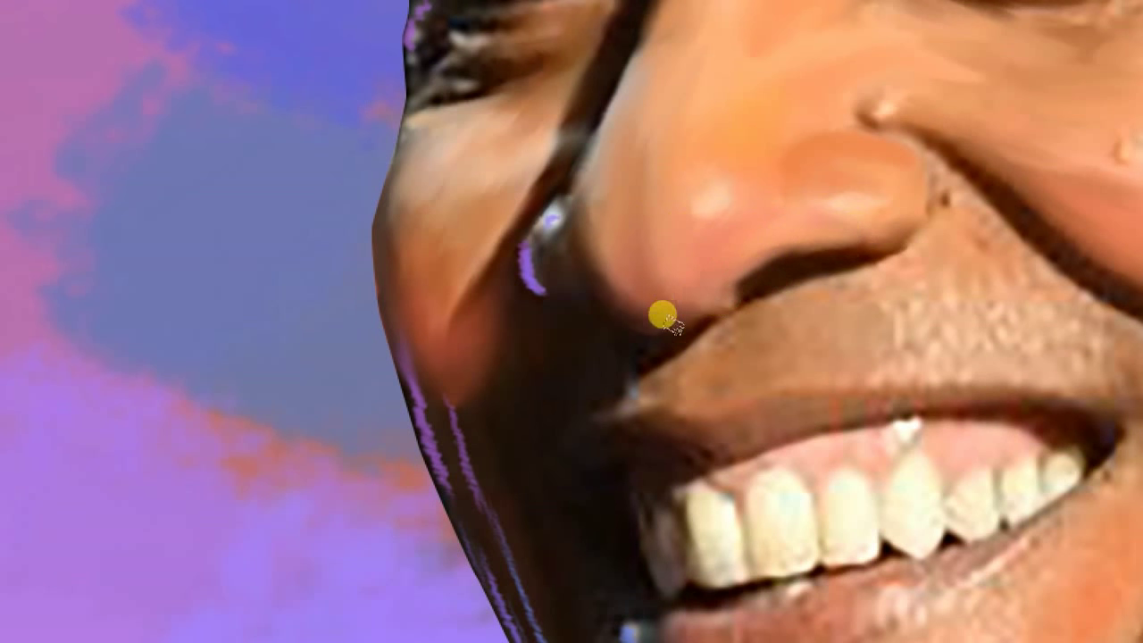
drag(685, 292, 756, 261)
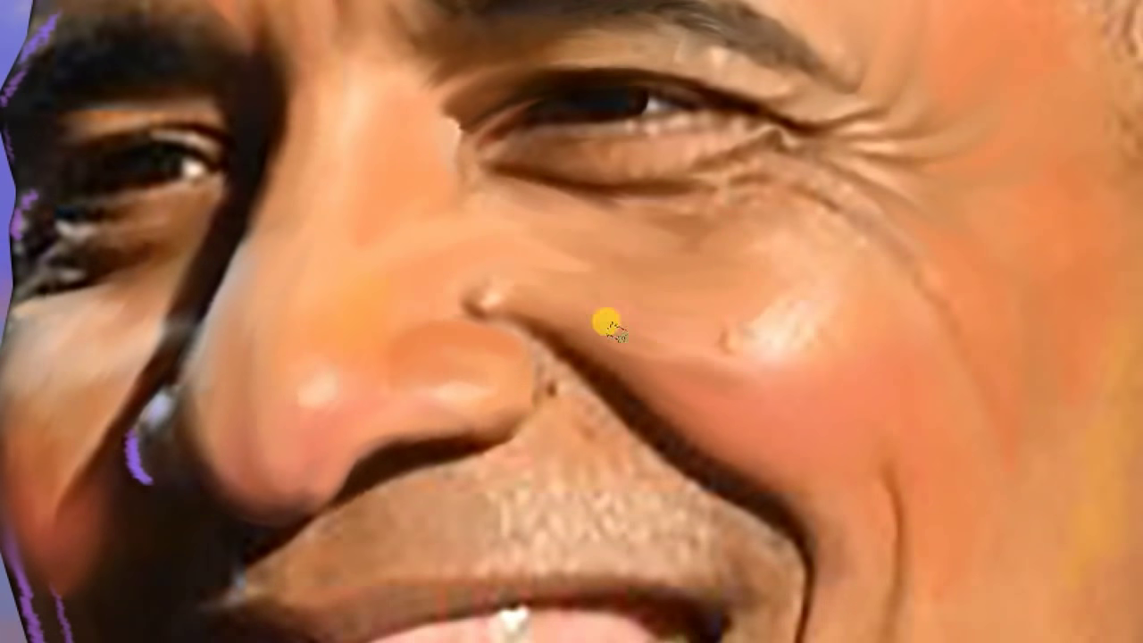
drag(607, 321, 583, 324)
mouse_move(630, 271)
mouse_down()
mouse_move(667, 333)
mouse_move(601, 255)
mouse_move(776, 248)
mouse_move(976, 340)
mouse_up()
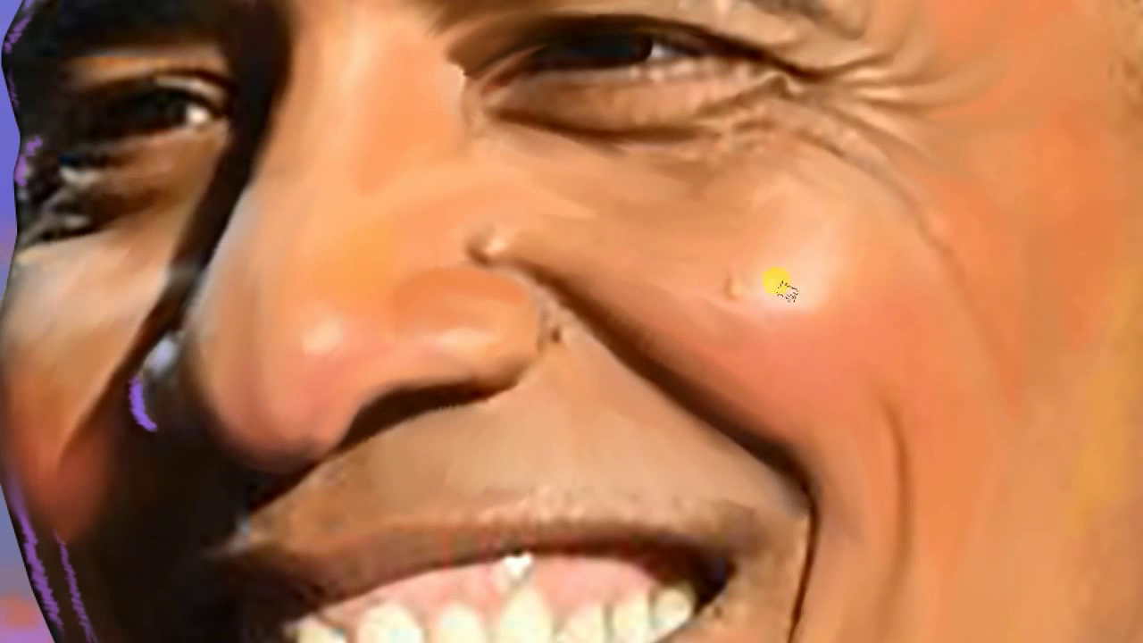
Smudge the cheek down toward the jaw and the temple near the hair, then zoom out
drag(781, 288, 779, 353)
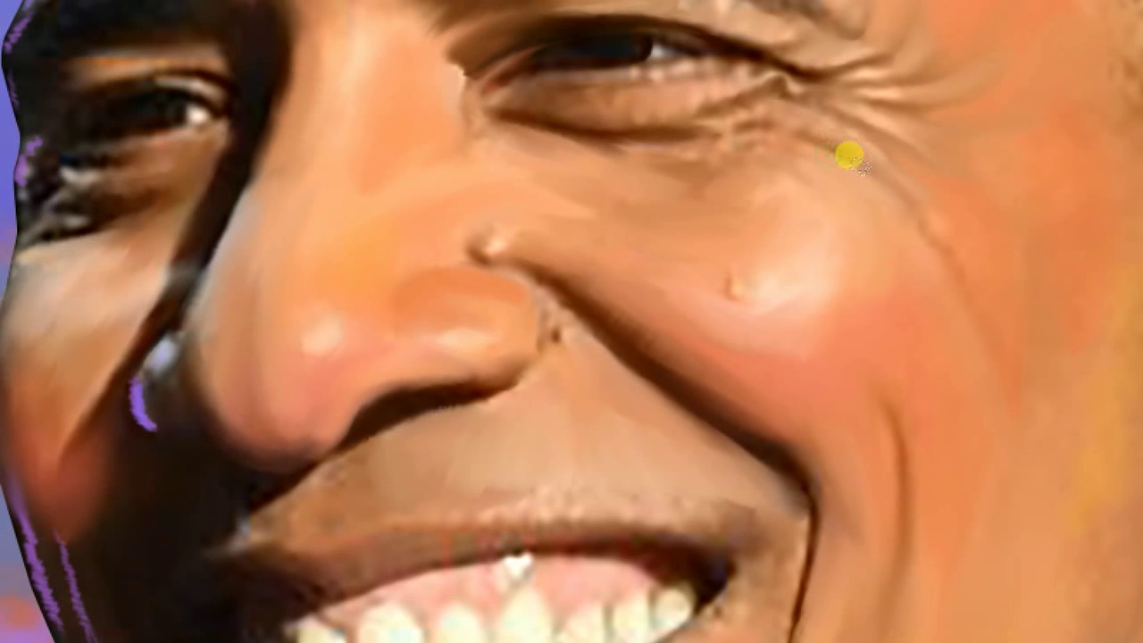
mouse_move(678, 149)
mouse_down()
mouse_move(688, 183)
mouse_move(745, 191)
mouse_up()
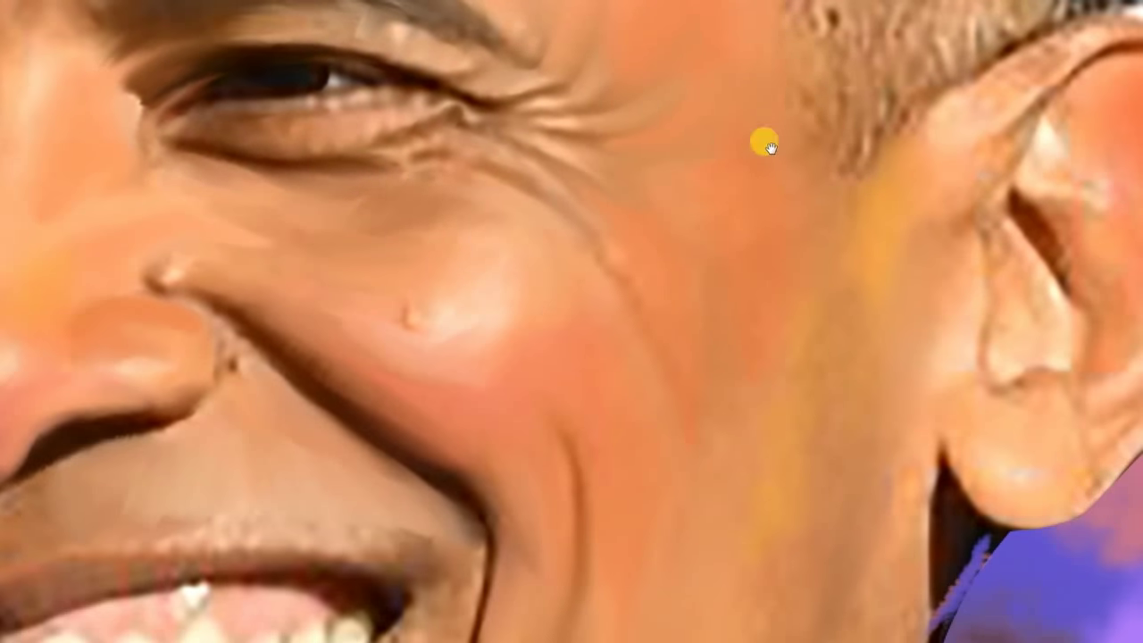
mouse_move(768, 145)
mouse_down()
mouse_move(854, 179)
mouse_move(867, 135)
mouse_move(854, 244)
mouse_move(797, 127)
mouse_up()
mouse_move(695, 411)
mouse_down()
mouse_move(745, 199)
mouse_move(785, 443)
mouse_move(867, 205)
mouse_move(668, 416)
mouse_up()
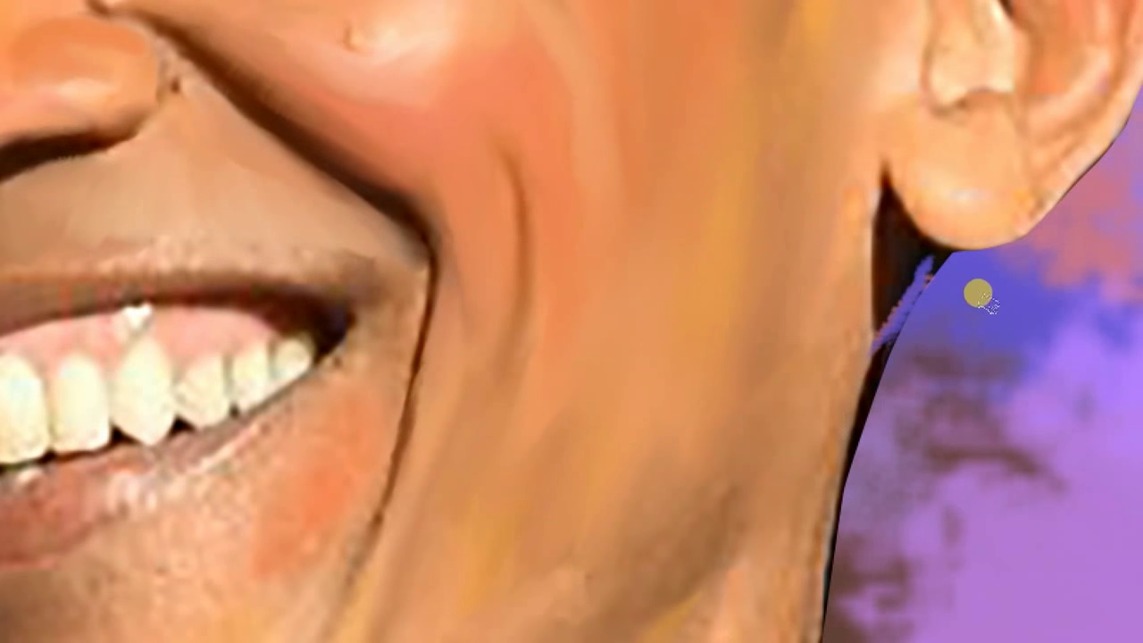
mouse_move(767, 390)
mouse_down()
mouse_move(798, 365)
mouse_move(691, 313)
mouse_move(698, 334)
mouse_up()
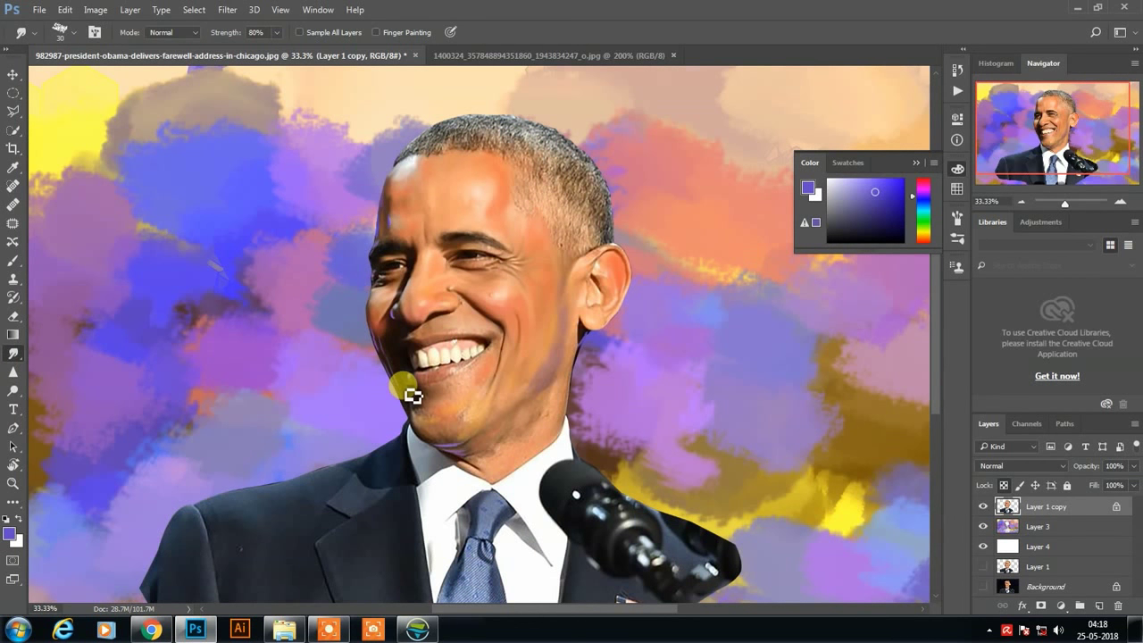
Save the document as 1.psd
key(ctrl+shift+s)
text(1)
click(817, 575)
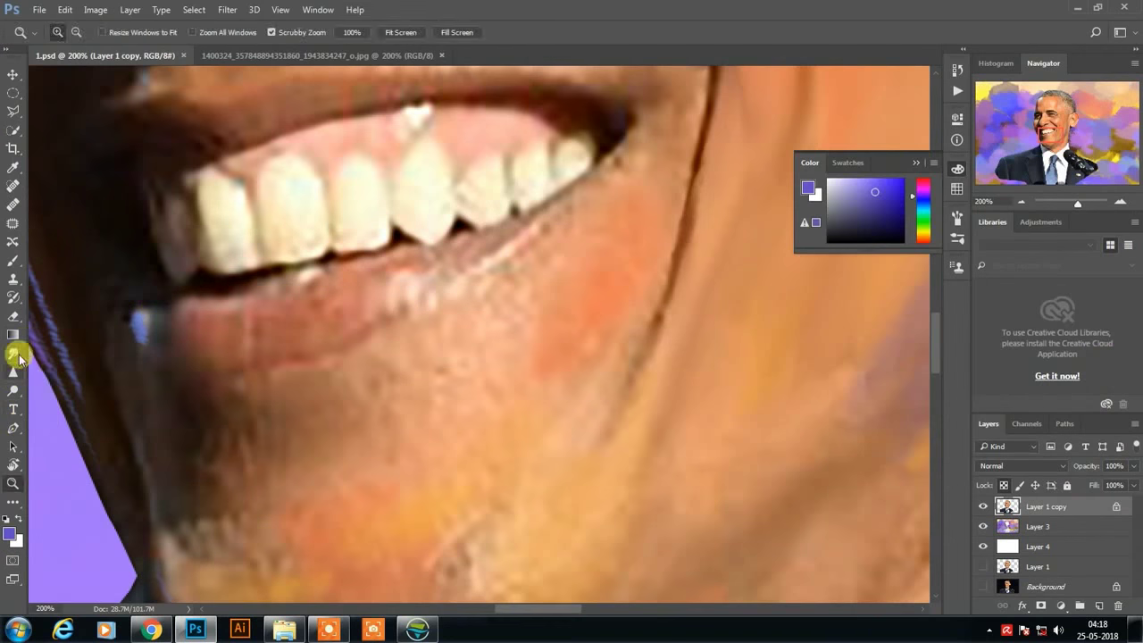
Smudge the upper-lip skin and the mouth corner
click(13, 351)
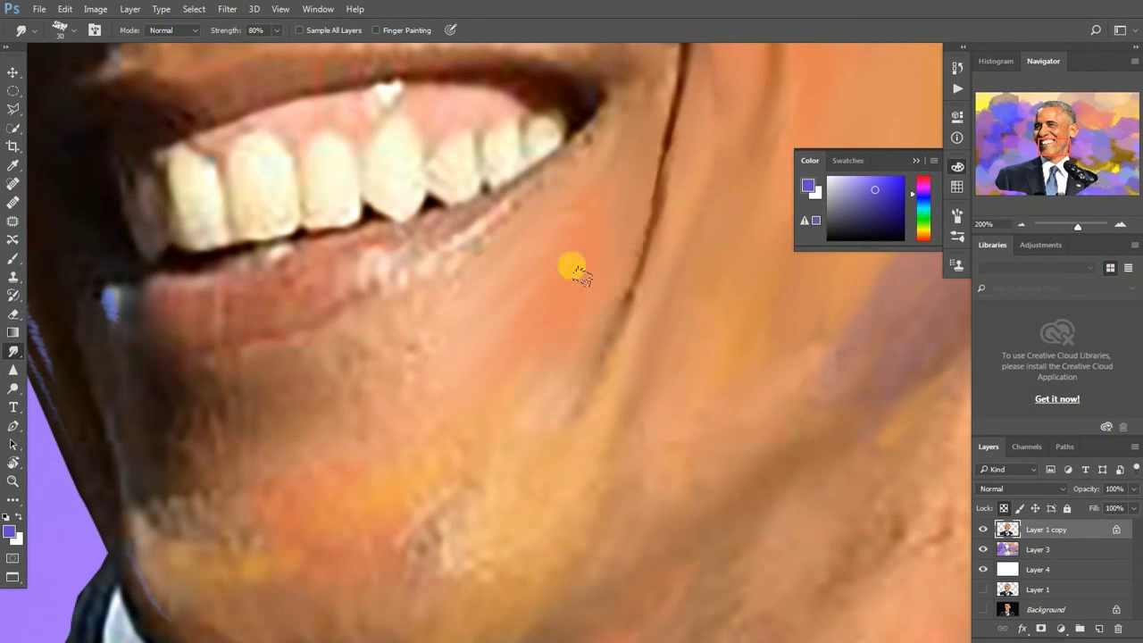
scroll(625, 119, up, 5)
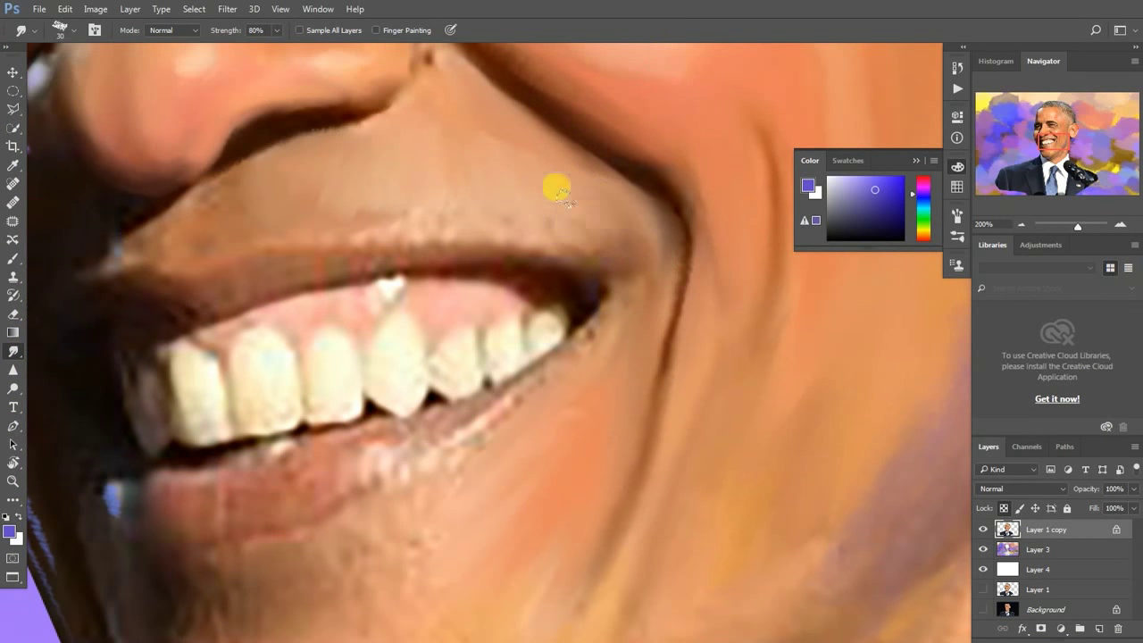
drag(328, 198, 580, 207)
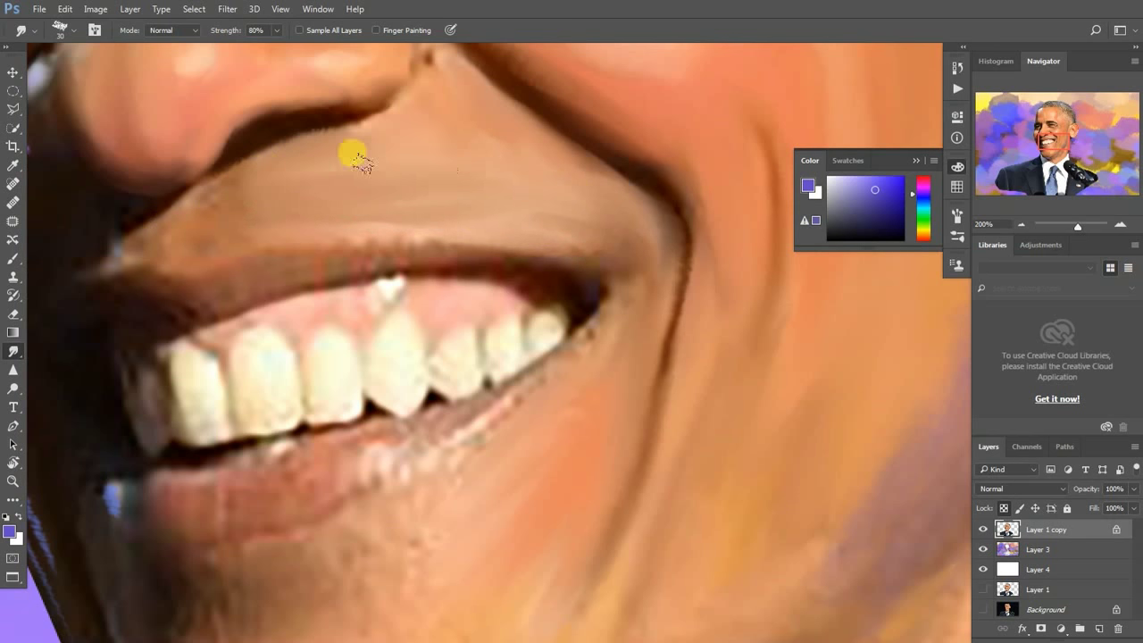
scroll(357, 159, left, 5)
scroll(529, 226, right, 4)
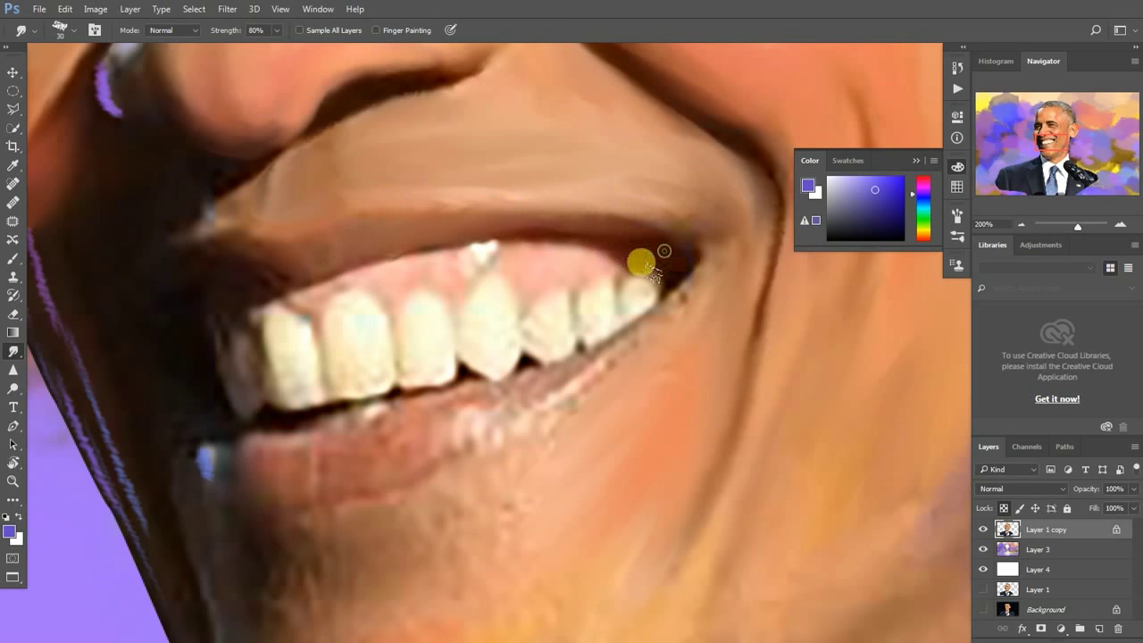
drag(641, 262, 631, 249)
scroll(709, 248, down, 4)
scroll(708, 248, left, 4)
scroll(437, 349, right, 3)
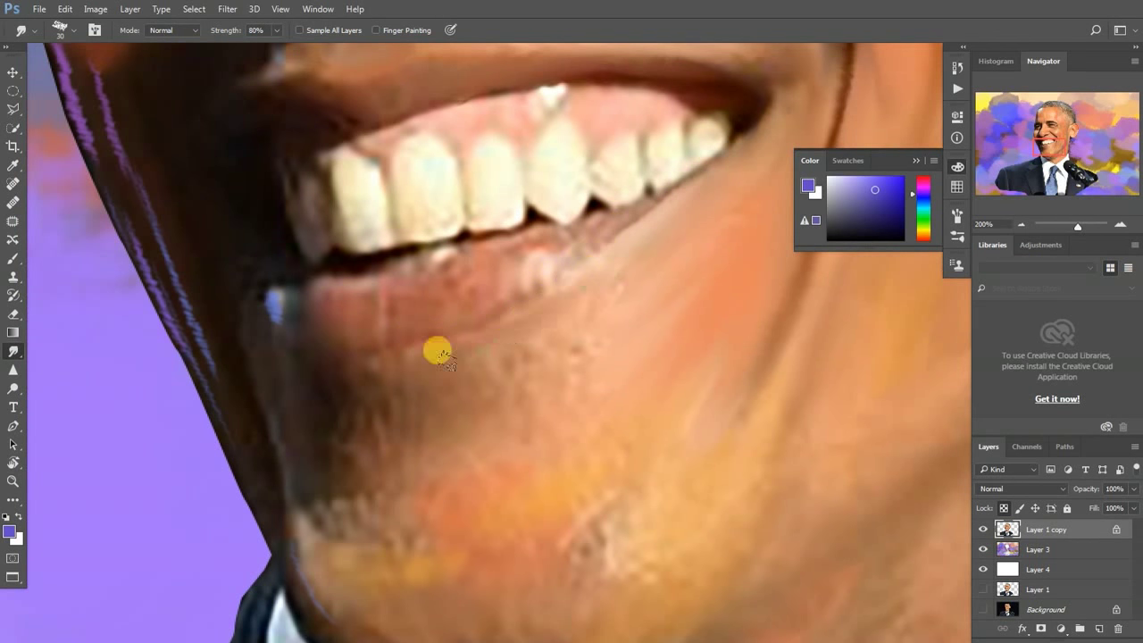
Smear the lower lip, the stubble below it, and the blue spot at the lip corner
drag(436, 349, 452, 372)
scroll(710, 195, down, 2)
mouse_move(710, 194)
mouse_down()
mouse_move(446, 339)
mouse_move(492, 395)
mouse_move(516, 347)
mouse_up()
scroll(596, 245, up, 3)
scroll(442, 308, right, 4)
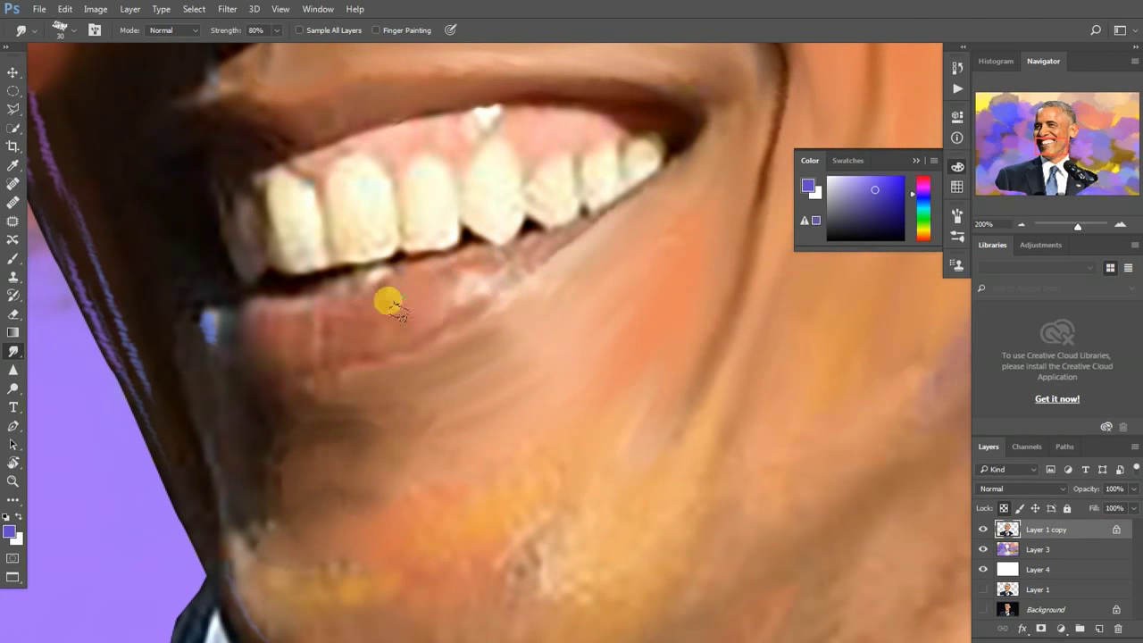
mouse_move(390, 304)
mouse_down()
mouse_move(227, 324)
mouse_move(291, 303)
mouse_move(416, 296)
mouse_up()
drag(460, 249, 679, 240)
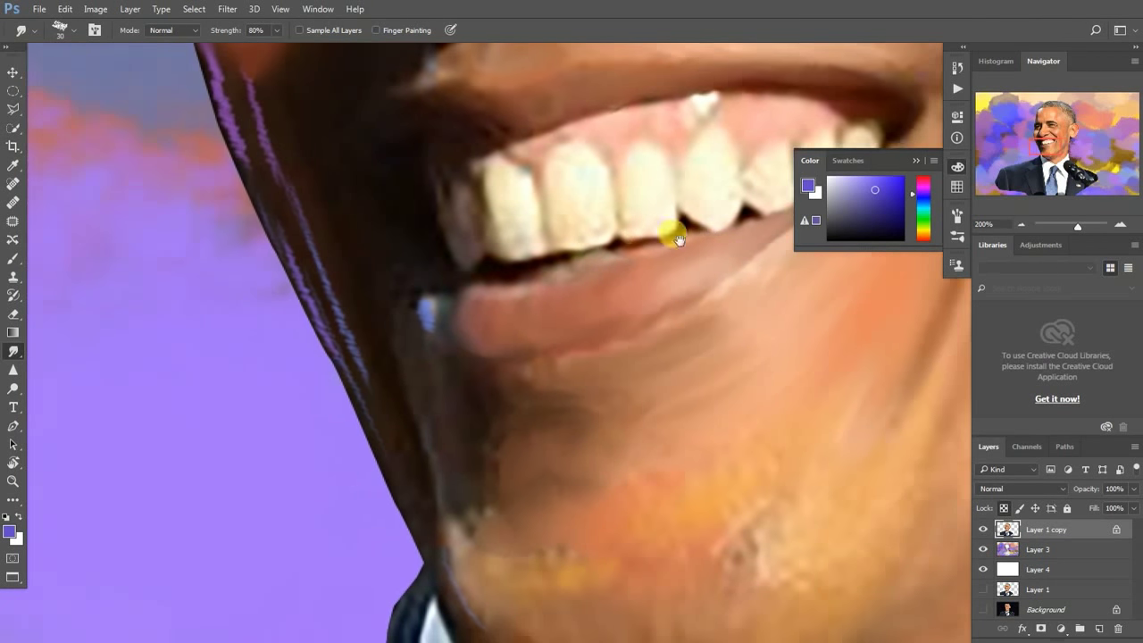
drag(437, 304, 444, 314)
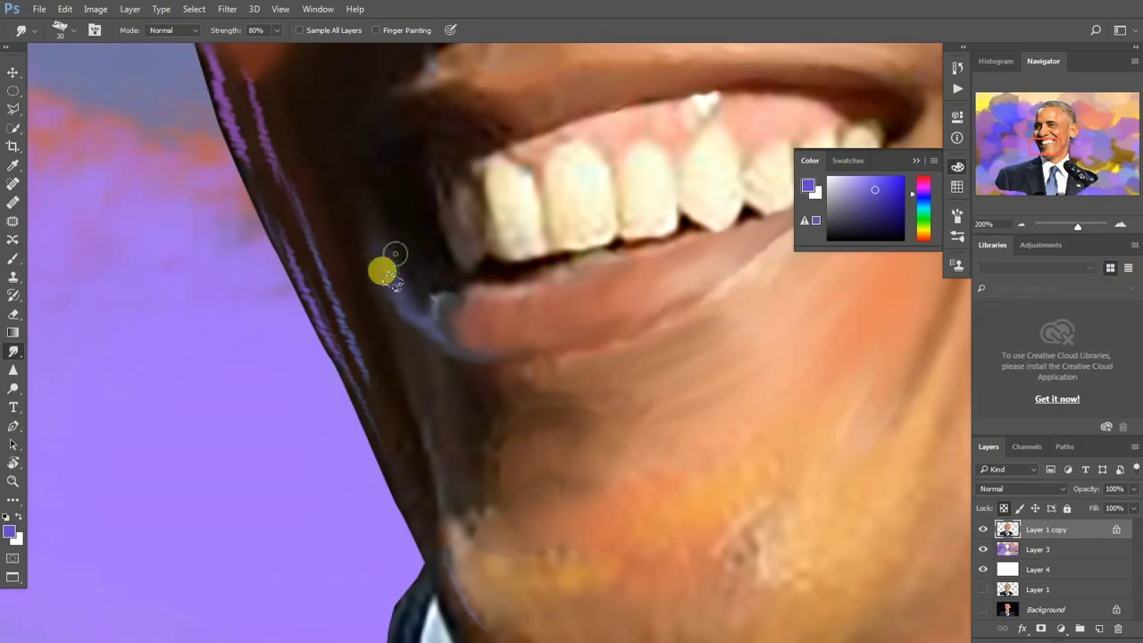
Blend the shadow under the jaw into the orange skin
drag(423, 385, 515, 258)
mouse_move(547, 351)
mouse_down()
mouse_move(510, 395)
mouse_move(589, 336)
mouse_move(650, 391)
mouse_up()
mouse_move(600, 482)
mouse_down()
mouse_move(531, 467)
mouse_move(723, 461)
mouse_up()
mouse_move(486, 202)
mouse_down()
mouse_move(601, 380)
mouse_move(671, 195)
mouse_move(510, 237)
mouse_move(566, 148)
mouse_move(669, 349)
mouse_move(602, 275)
mouse_move(641, 402)
mouse_up()
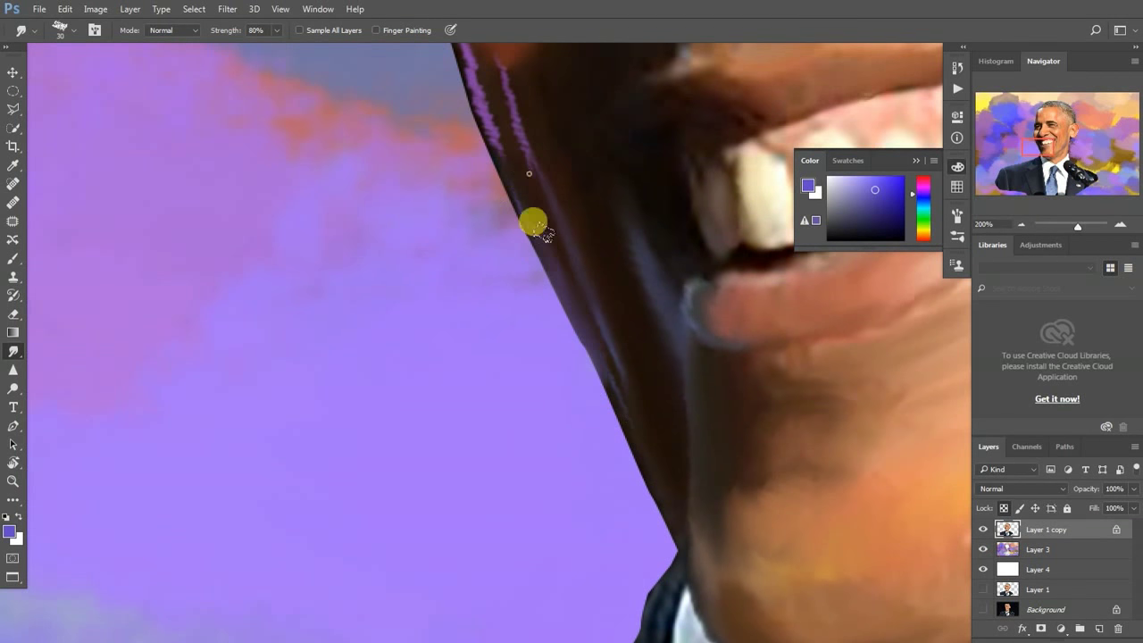
Pick a purple colour and smear the purple rim along the chin edge
key(d)
key(b)
alt+click(503, 212)
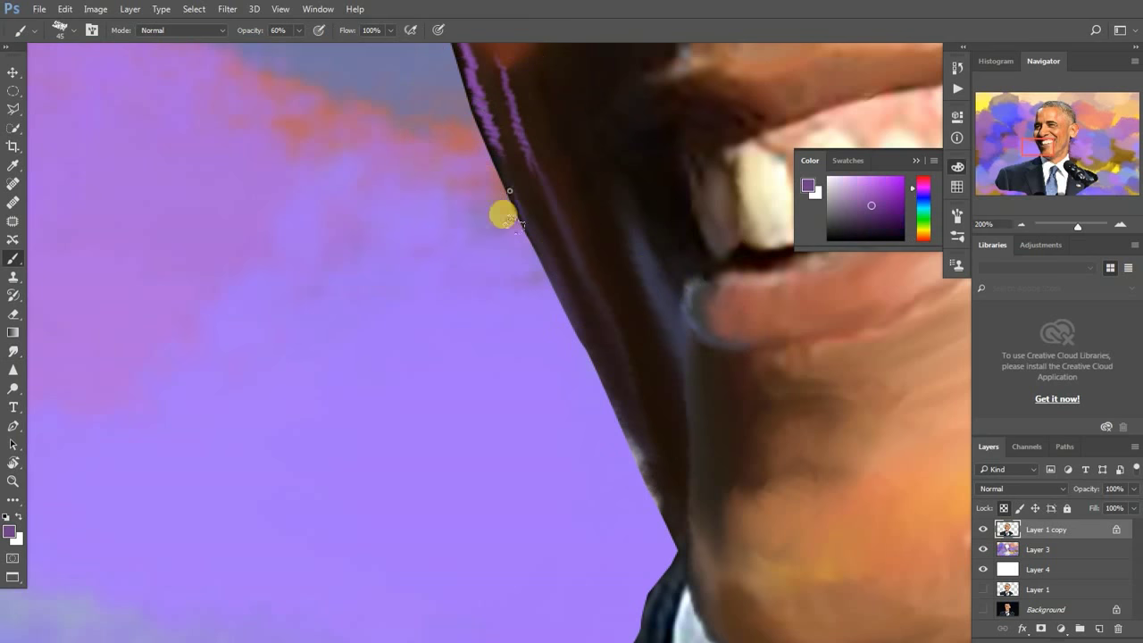
key(r)
mouse_move(711, 555)
mouse_down()
mouse_move(670, 184)
mouse_move(449, 289)
mouse_up()
drag(618, 313, 399, 291)
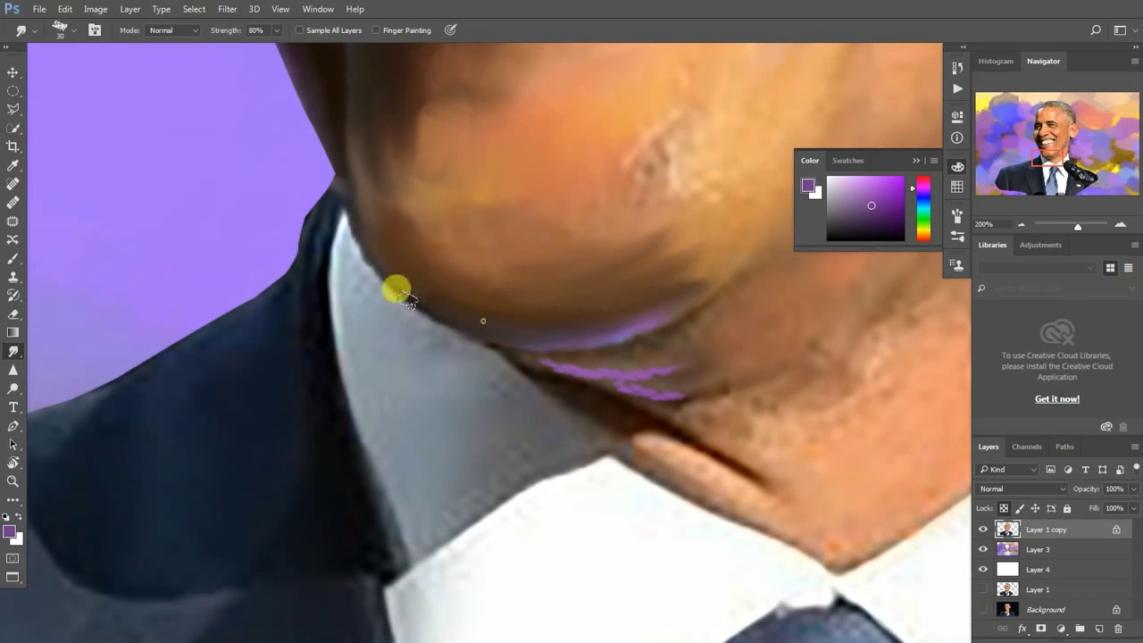
Spread the purple streaks at the chin and smooth the neck shading below the ear
drag(544, 170, 392, 179)
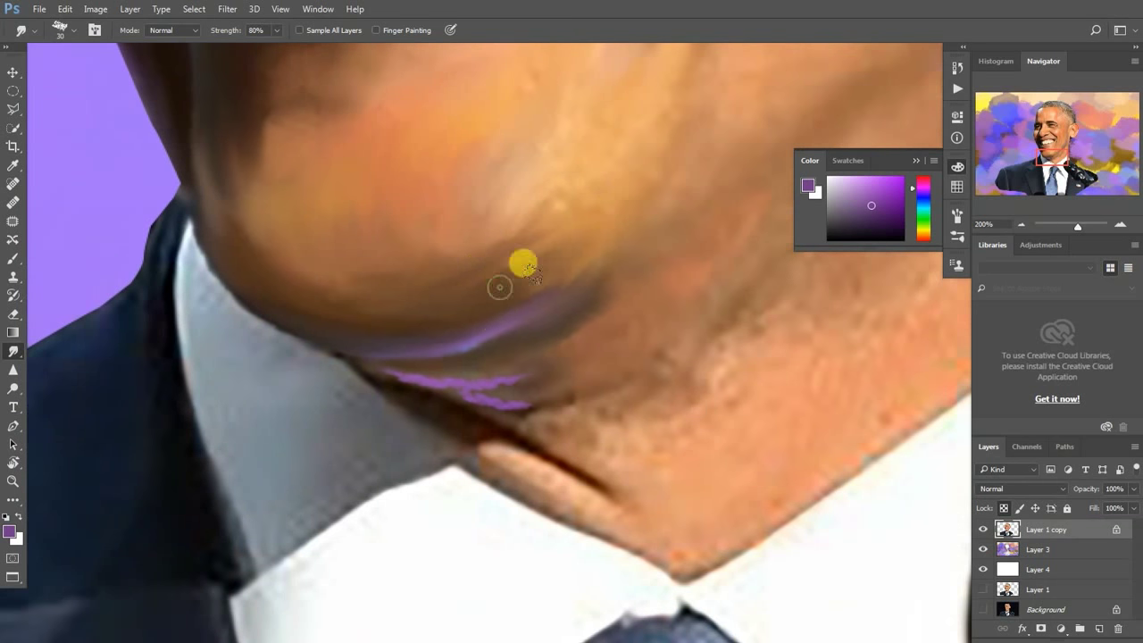
mouse_move(613, 51)
mouse_down()
mouse_move(607, 294)
mouse_move(434, 357)
mouse_move(487, 232)
mouse_up()
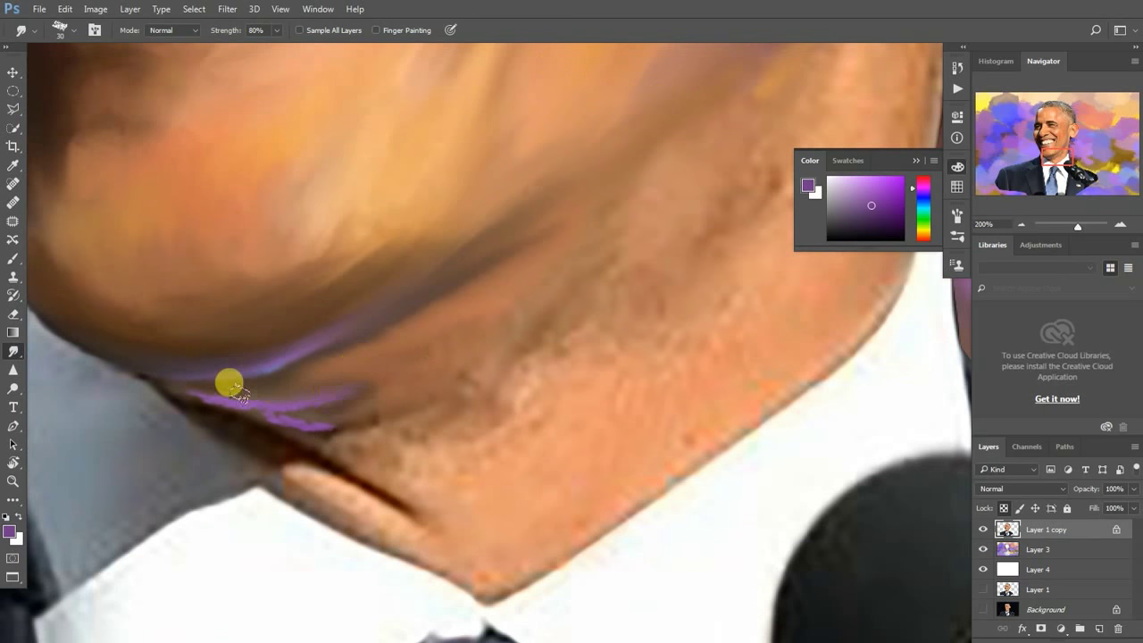
mouse_move(203, 342)
mouse_down()
mouse_move(324, 416)
mouse_move(220, 375)
mouse_up()
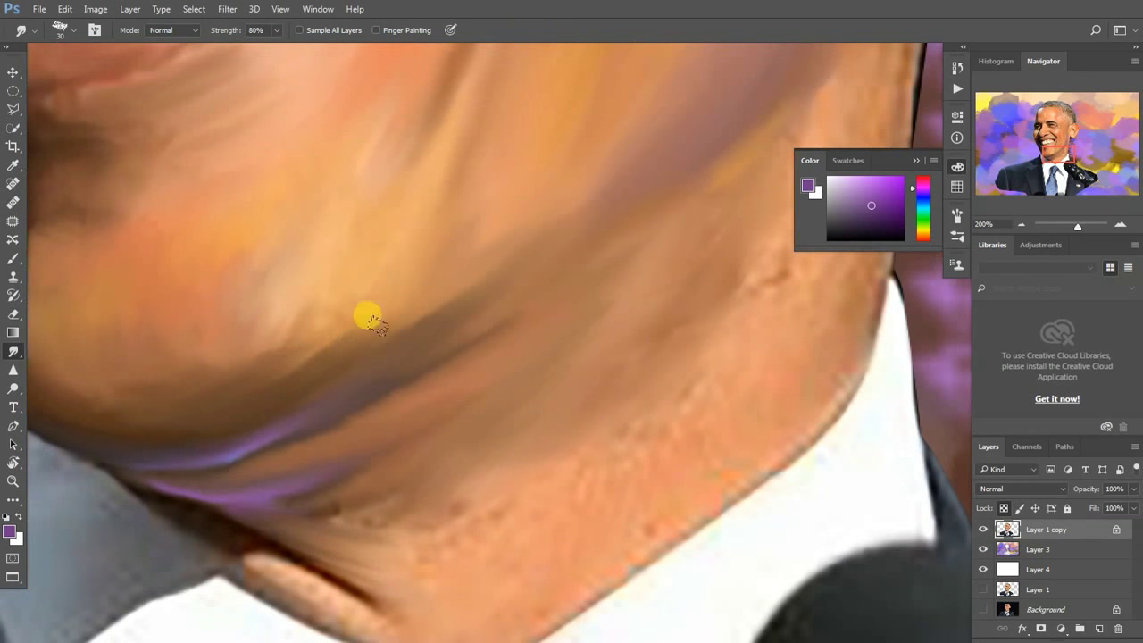
drag(365, 313, 161, 470)
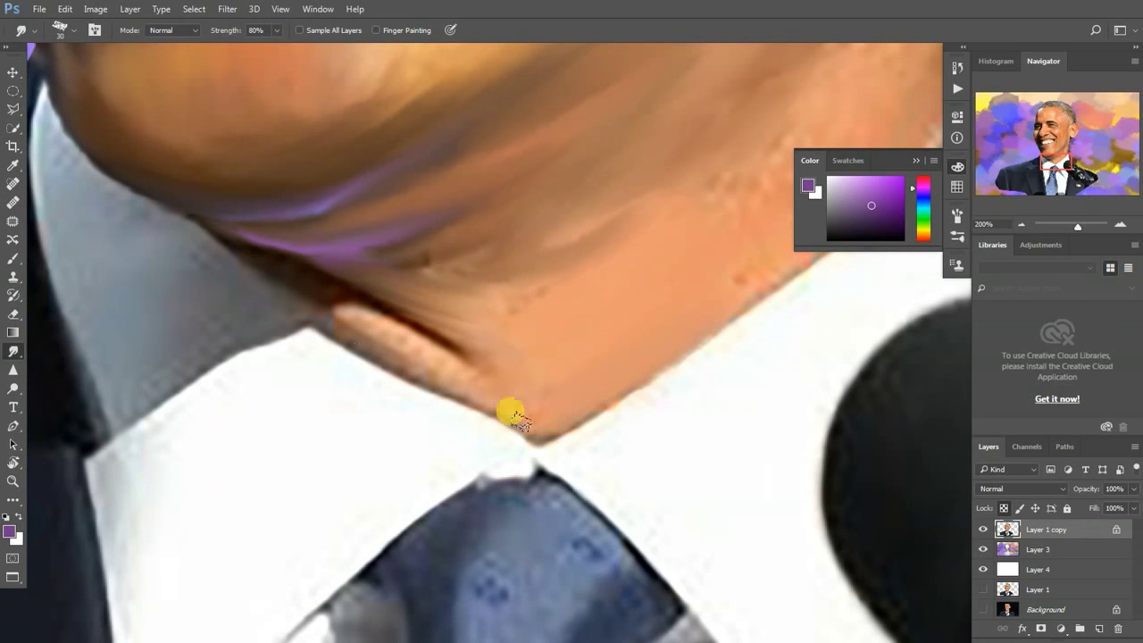
mouse_move(516, 418)
mouse_down()
mouse_move(421, 388)
mouse_move(464, 316)
mouse_up()
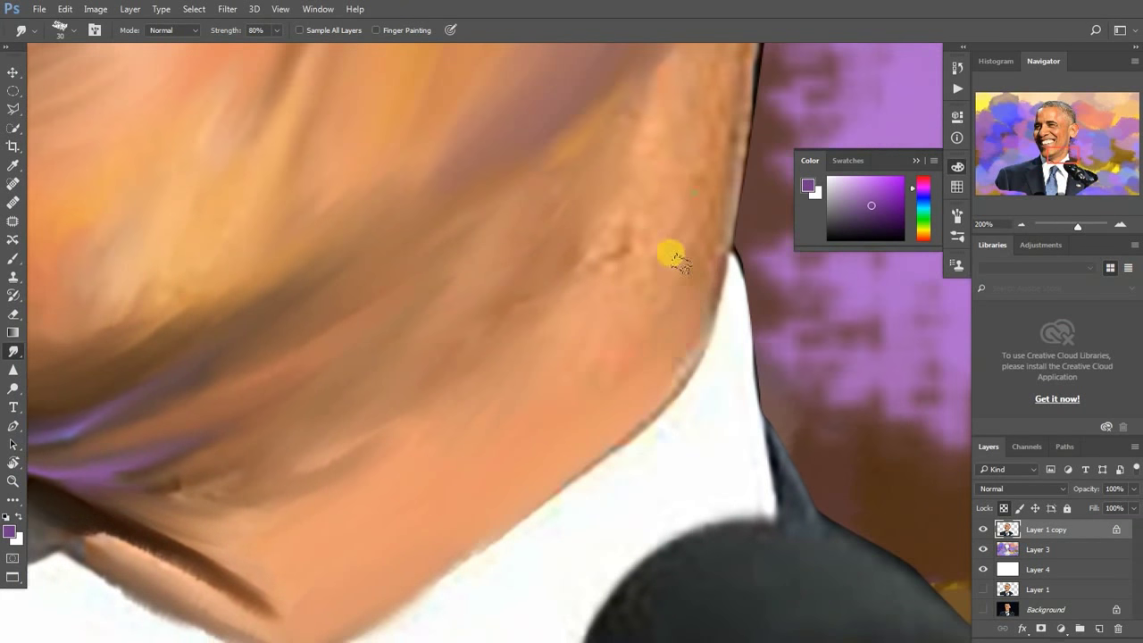
drag(670, 253, 617, 178)
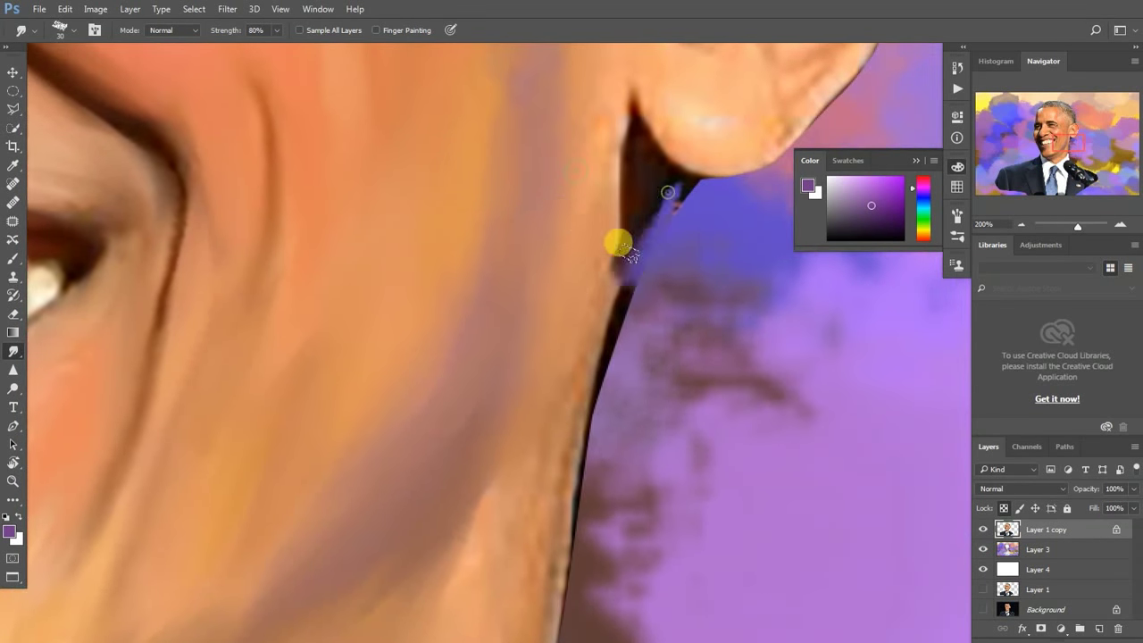
drag(614, 242, 657, 191)
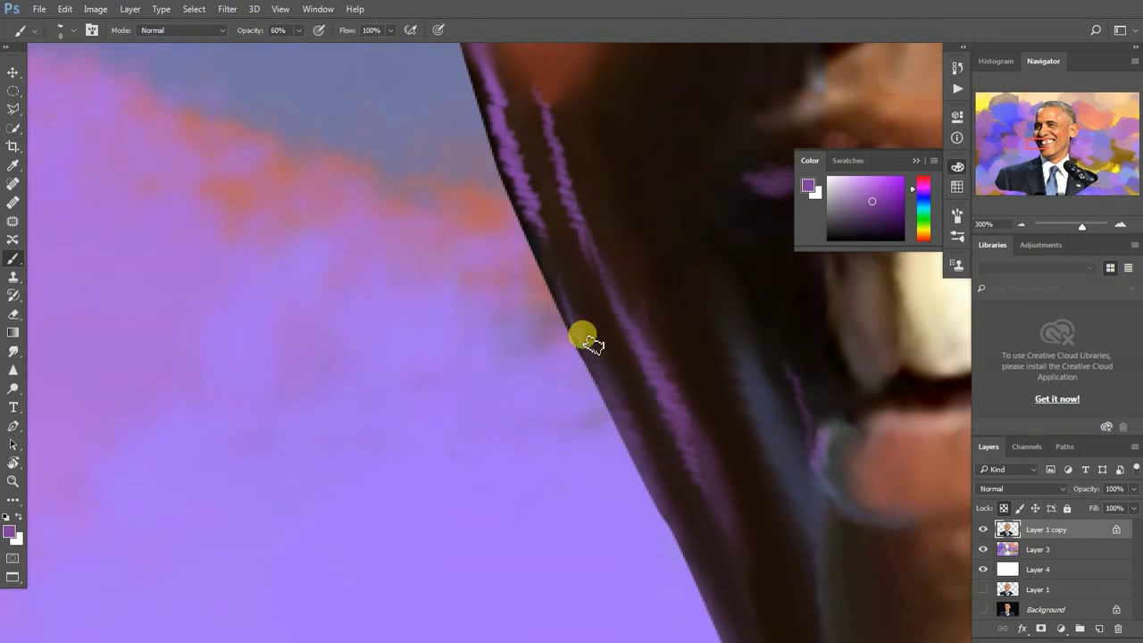
Smear the lip-corner colour over the pinkish patch and sample a light salmon skin tone
alt+click(576, 133)
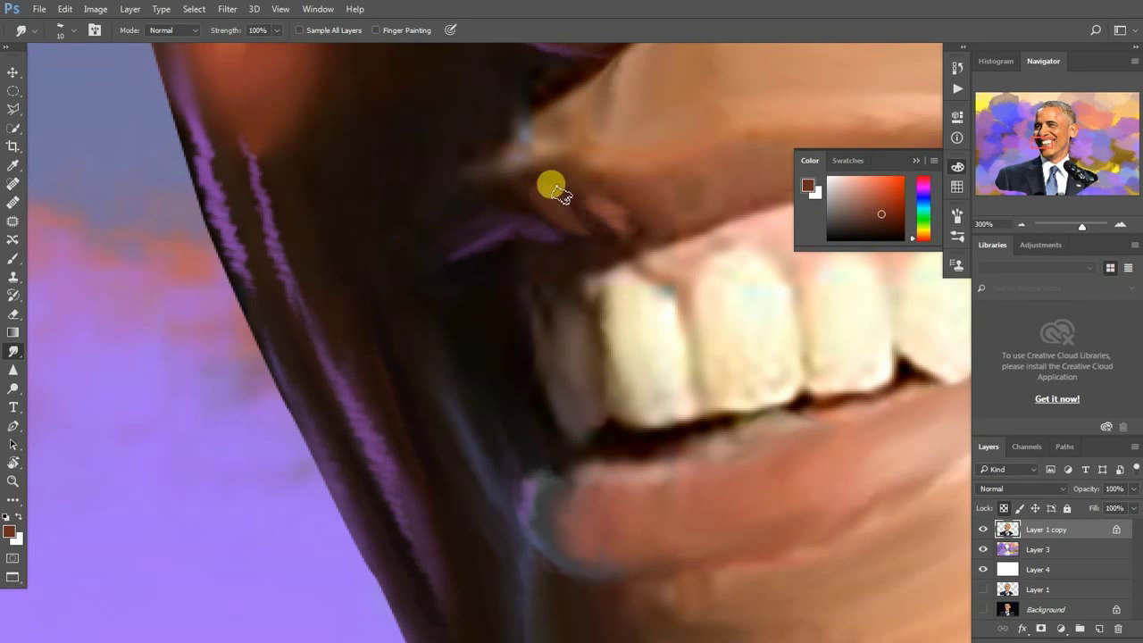
drag(560, 193, 631, 211)
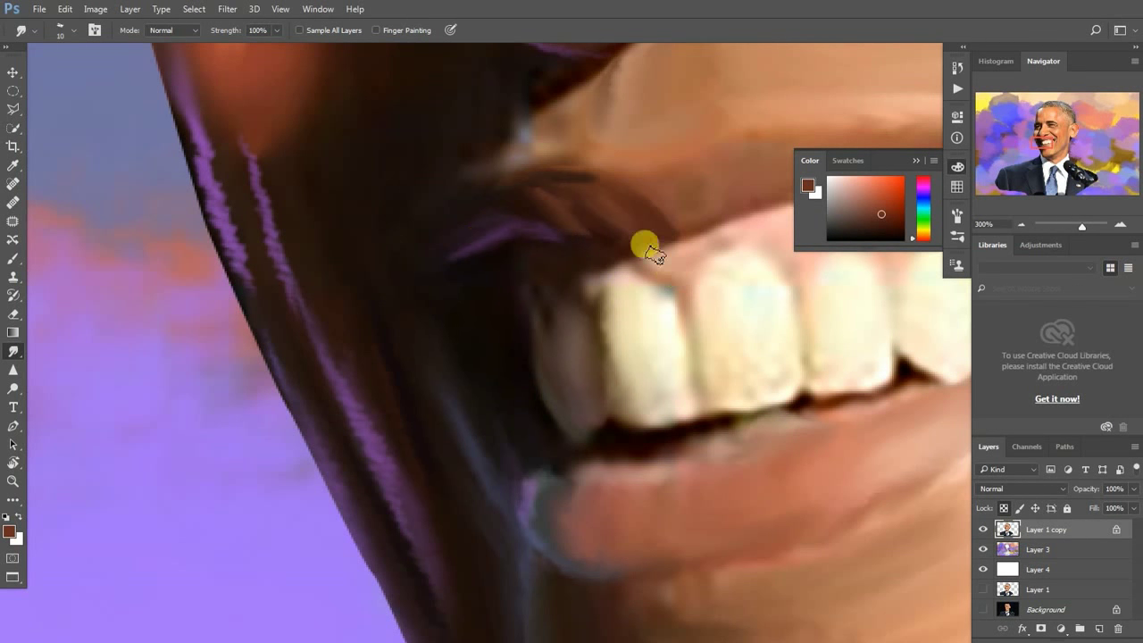
key(b)
alt+click(710, 234)
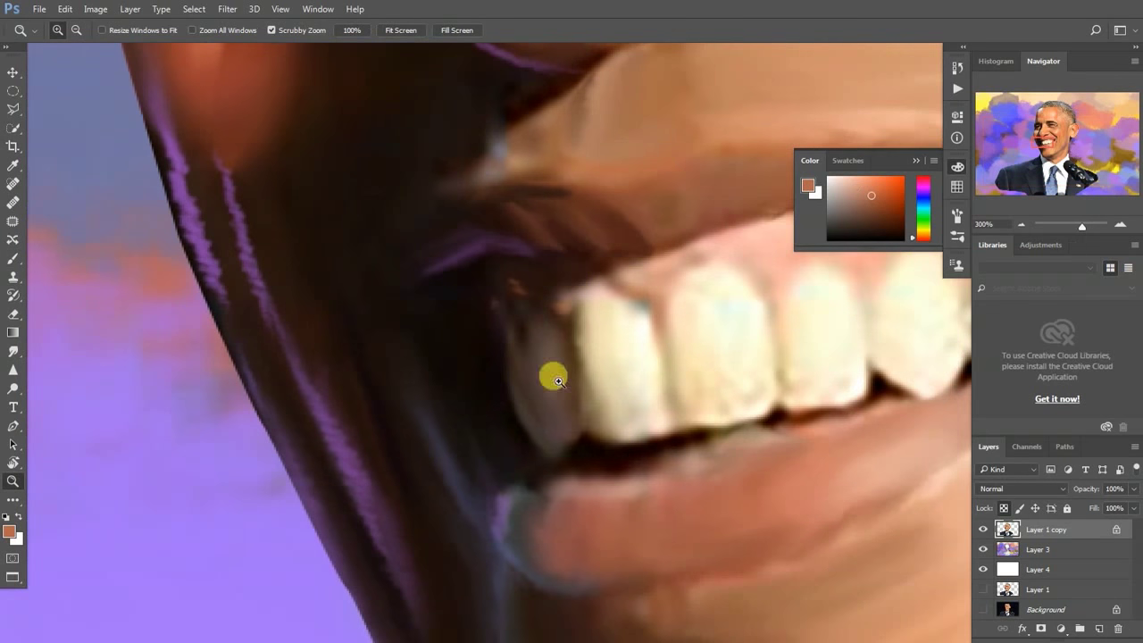
alt+click(493, 447)
key(r)
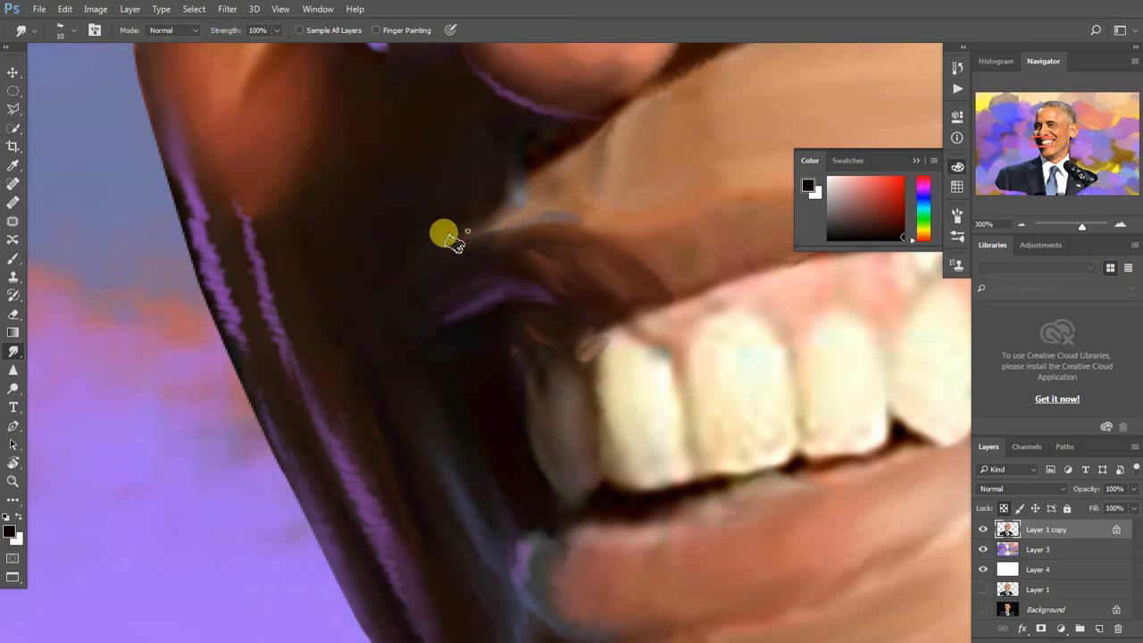
Smooth the lower edge of the upper lip and the purple jaw edge
drag(554, 217, 595, 317)
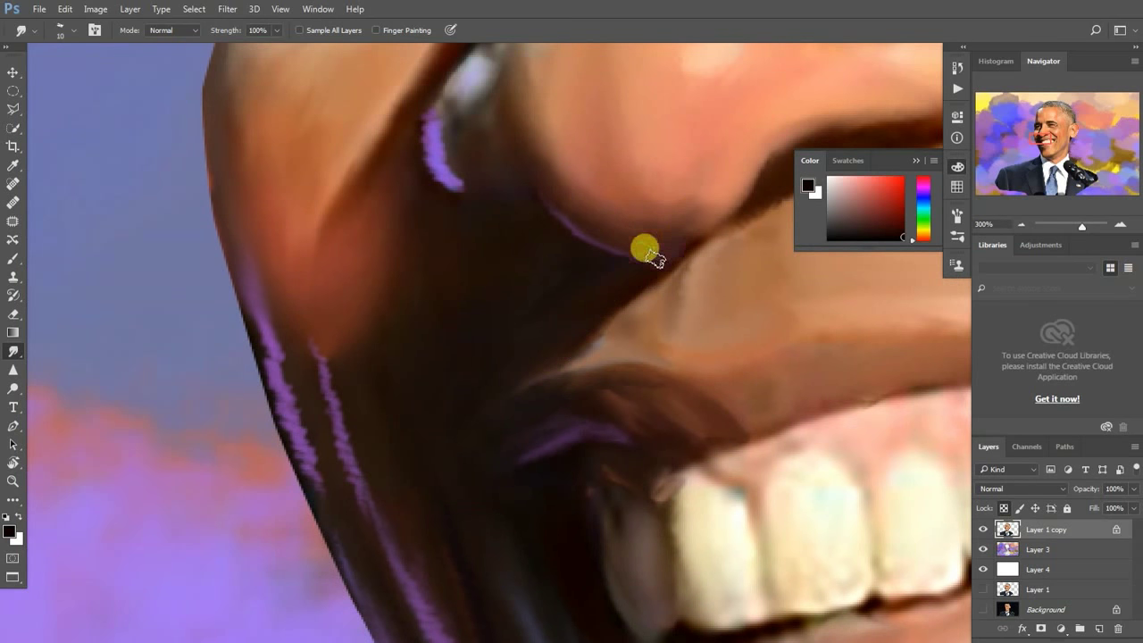
drag(649, 253, 718, 202)
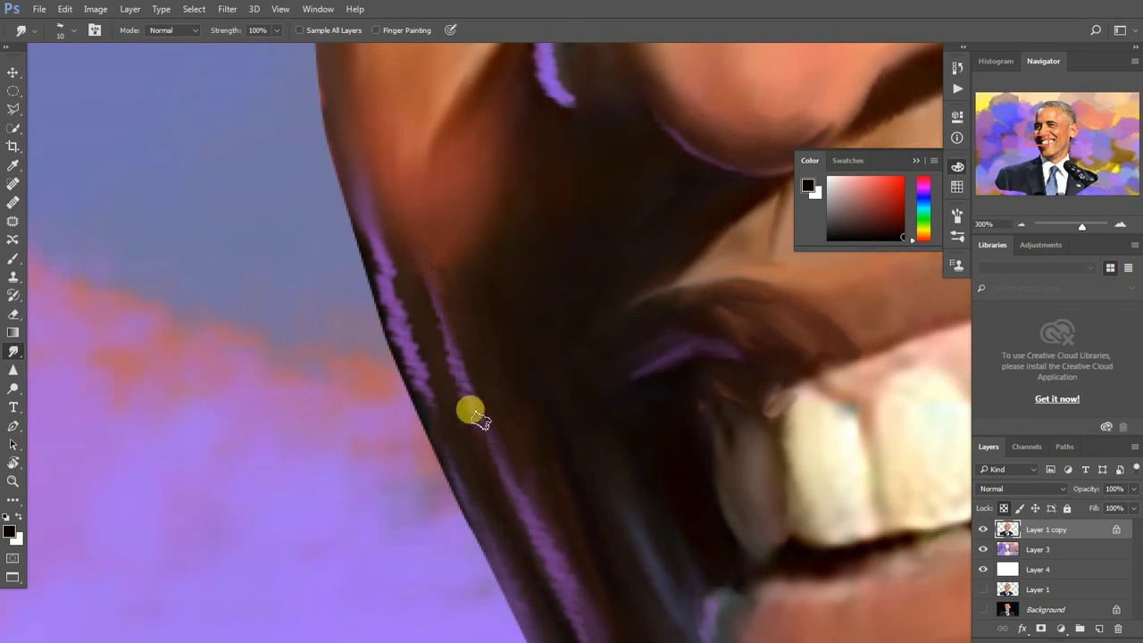
drag(469, 408, 510, 441)
drag(612, 365, 692, 503)
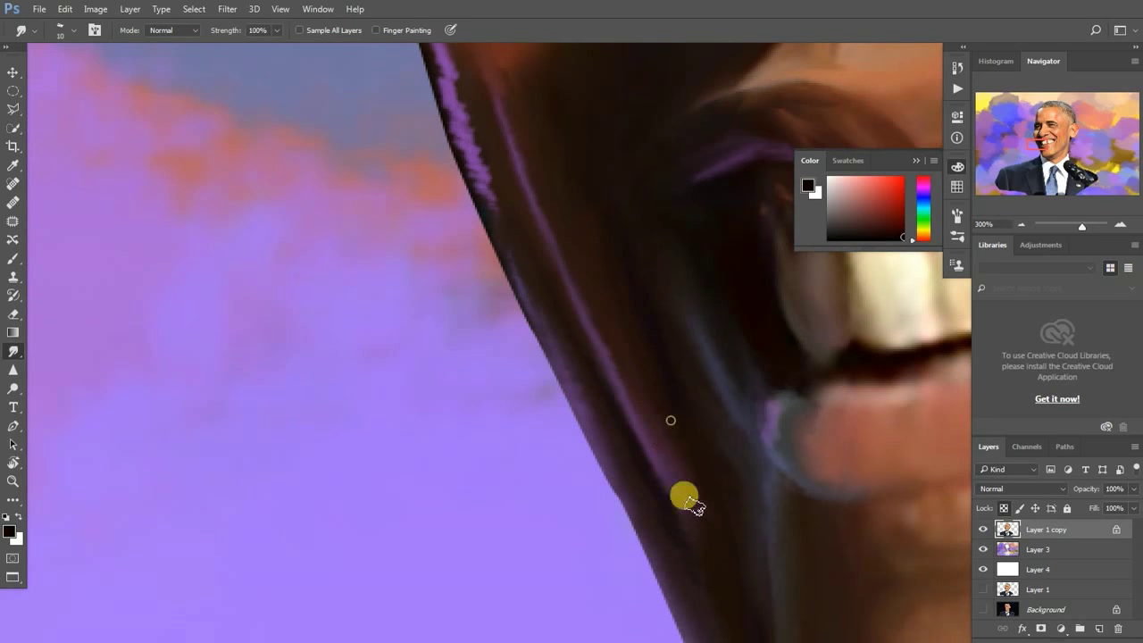
Smudge the purple rim beside the nose and pull the highlight down the crease
drag(458, 107, 543, 238)
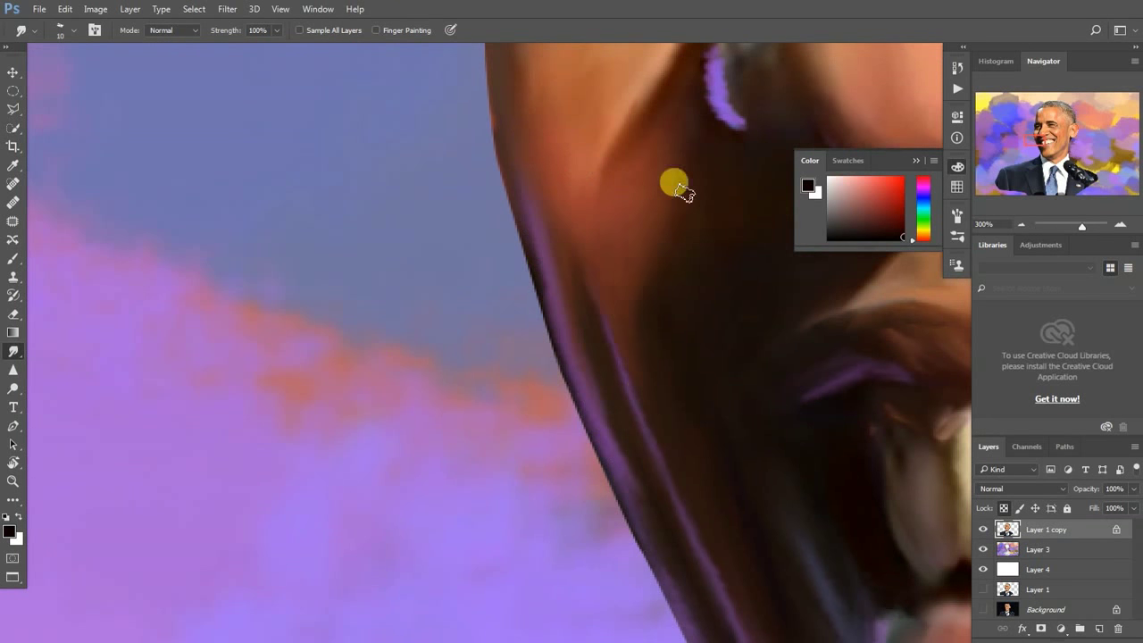
drag(683, 192, 611, 371)
drag(666, 229, 667, 294)
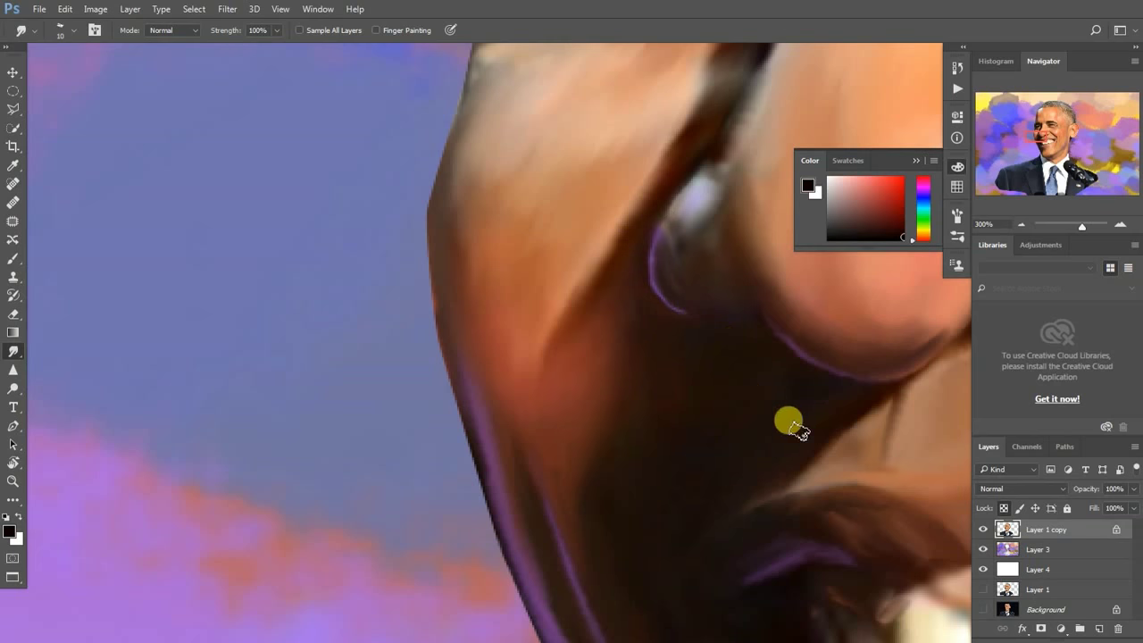
mouse_move(789, 425)
mouse_down()
mouse_move(535, 223)
mouse_move(620, 235)
mouse_up()
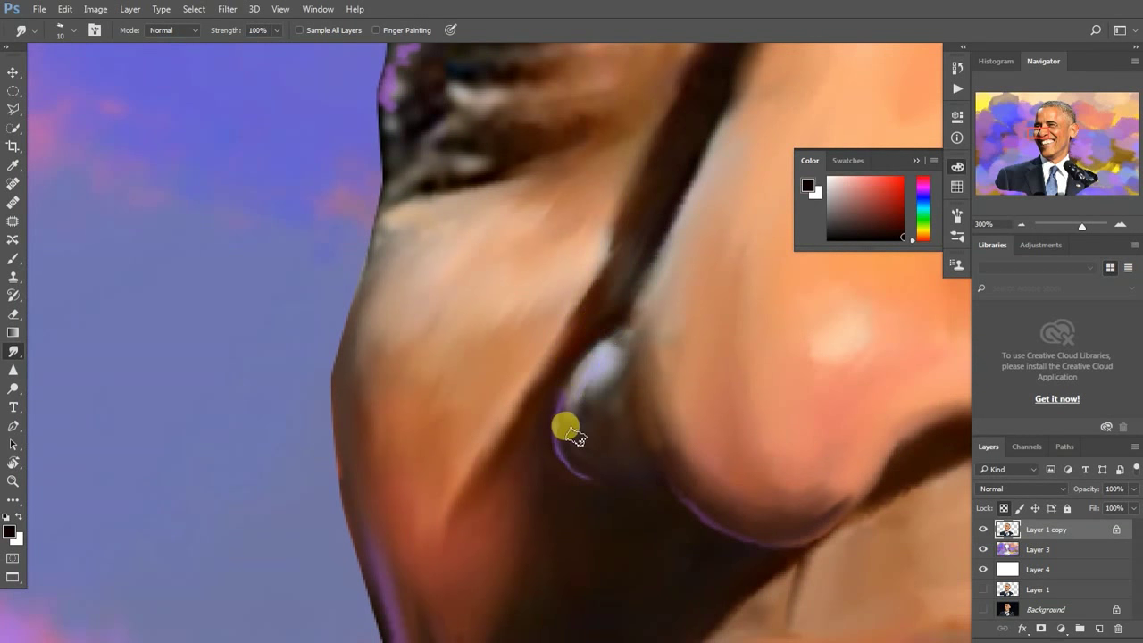
drag(586, 372, 572, 439)
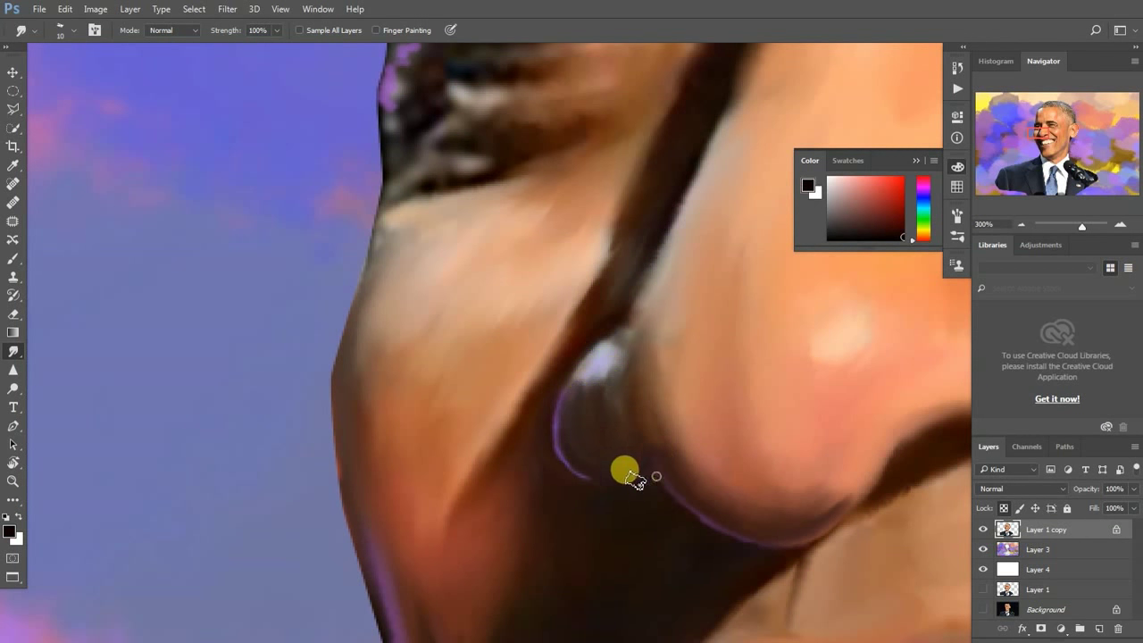
Smear the lip edge at the mouth corner into soft strokes
scroll(637, 339, up, 2)
scroll(630, 294, up, 3)
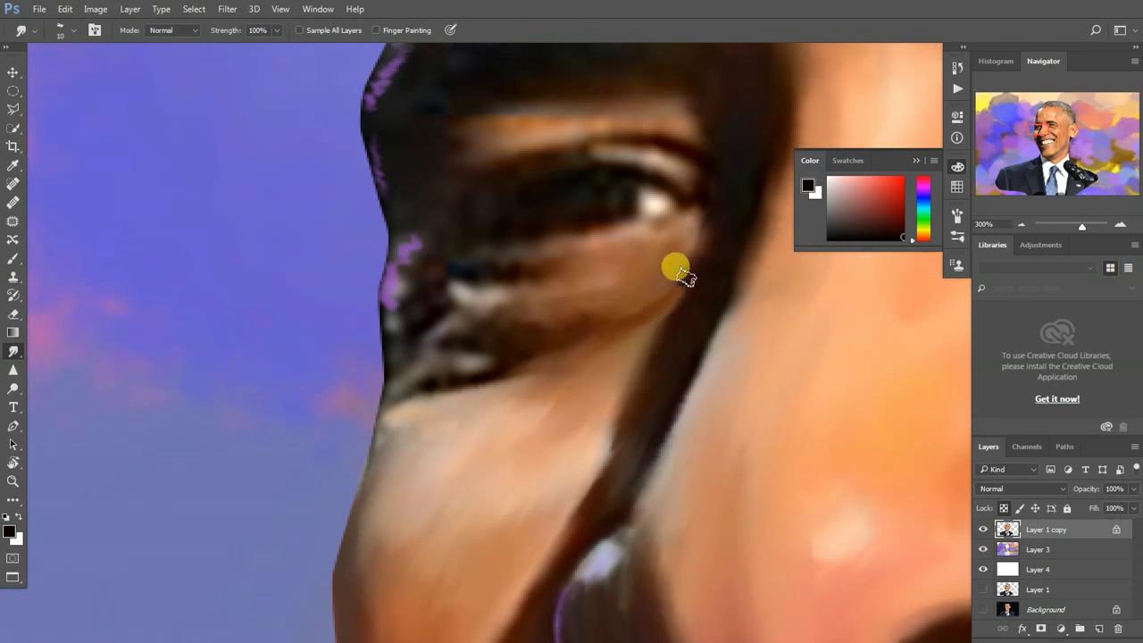
drag(603, 259, 707, 408)
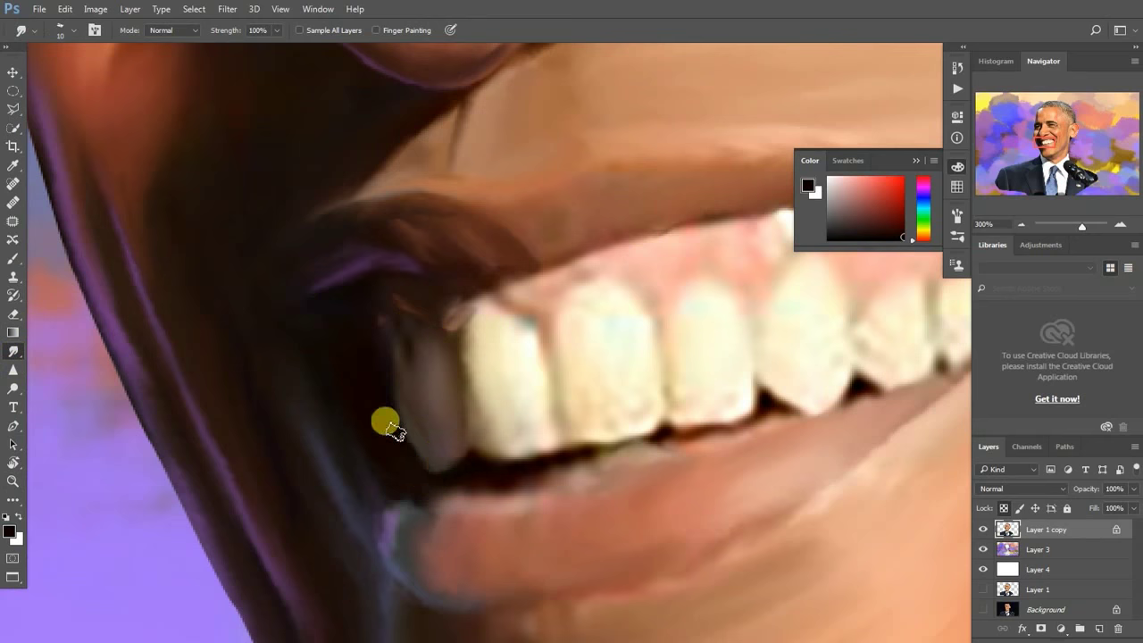
drag(416, 510, 485, 314)
mouse_move(496, 353)
mouse_down()
mouse_move(472, 383)
mouse_move(500, 298)
mouse_move(438, 199)
mouse_move(509, 294)
mouse_up()
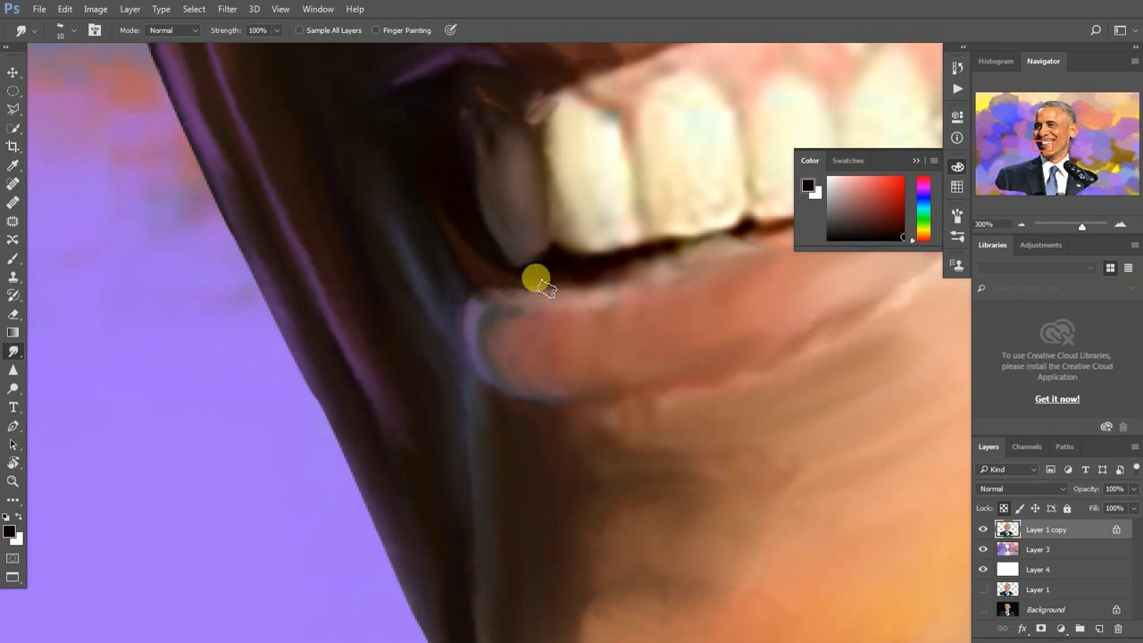
drag(638, 241, 575, 367)
mouse_move(348, 186)
mouse_down()
mouse_move(401, 186)
mouse_move(456, 215)
mouse_move(423, 295)
mouse_up()
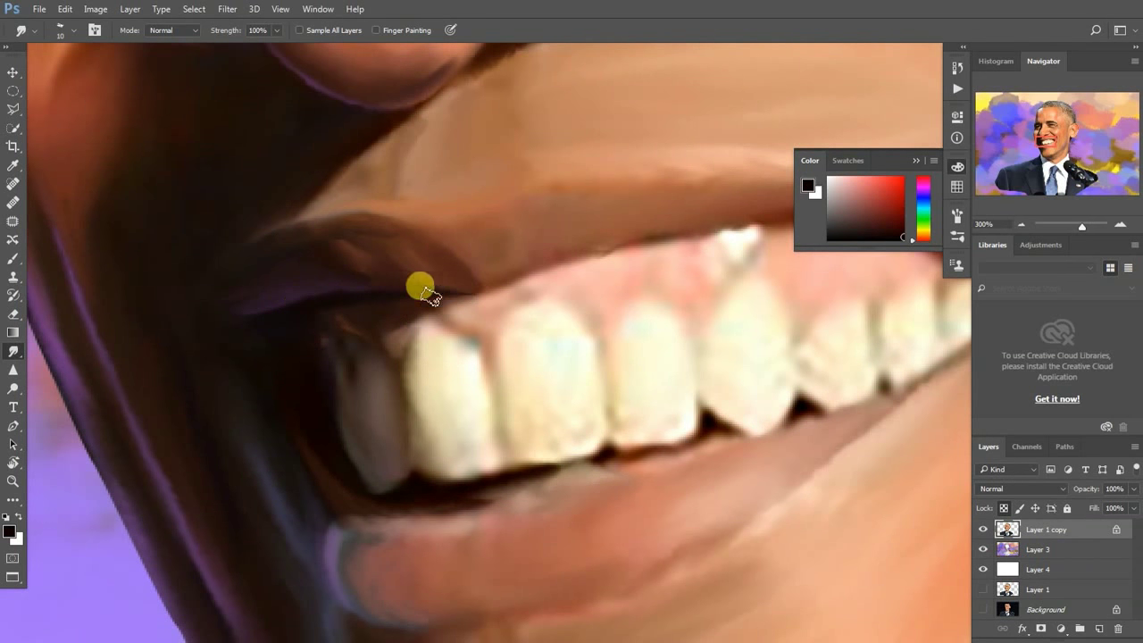
Smudge along the lip edge and blend the edge of the front tooth
drag(233, 316, 277, 291)
mouse_move(355, 339)
mouse_down()
mouse_move(313, 395)
mouse_move(456, 198)
mouse_up()
mouse_move(523, 213)
mouse_down()
mouse_move(480, 209)
mouse_move(485, 294)
mouse_move(452, 277)
mouse_move(524, 339)
mouse_up()
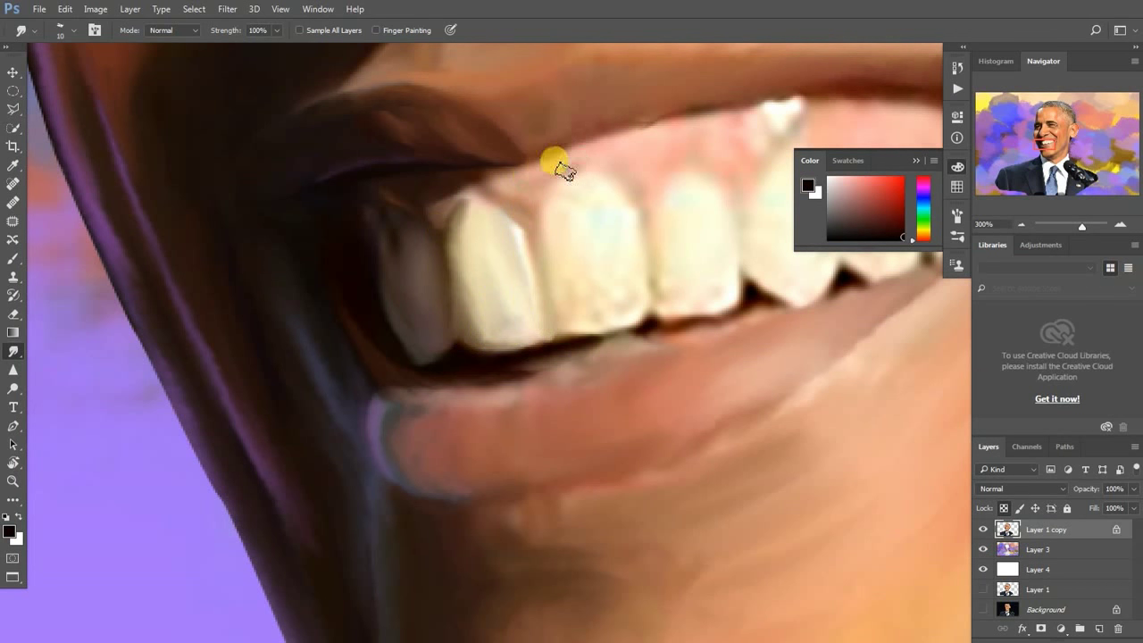
mouse_move(564, 172)
mouse_down()
mouse_move(580, 362)
mouse_move(536, 258)
mouse_up()
Smudge the upper eyelid toward the eye corner and out to the face edge
key(b)
scroll(731, 253, down, 1)
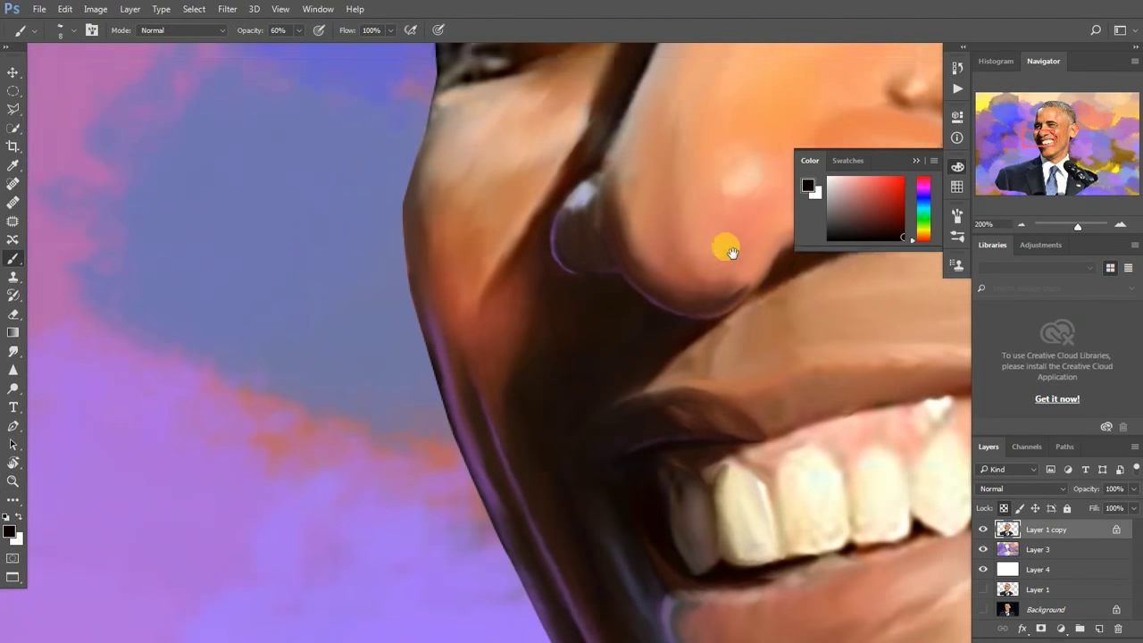
key(r)
scroll(558, 167, up, 5)
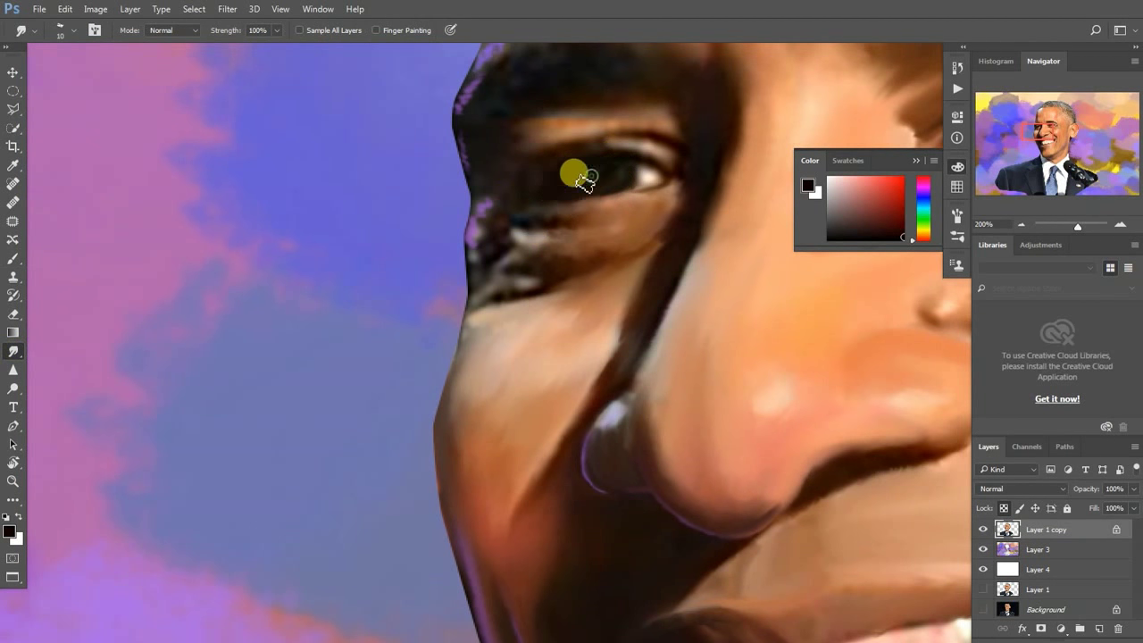
drag(616, 139, 677, 185)
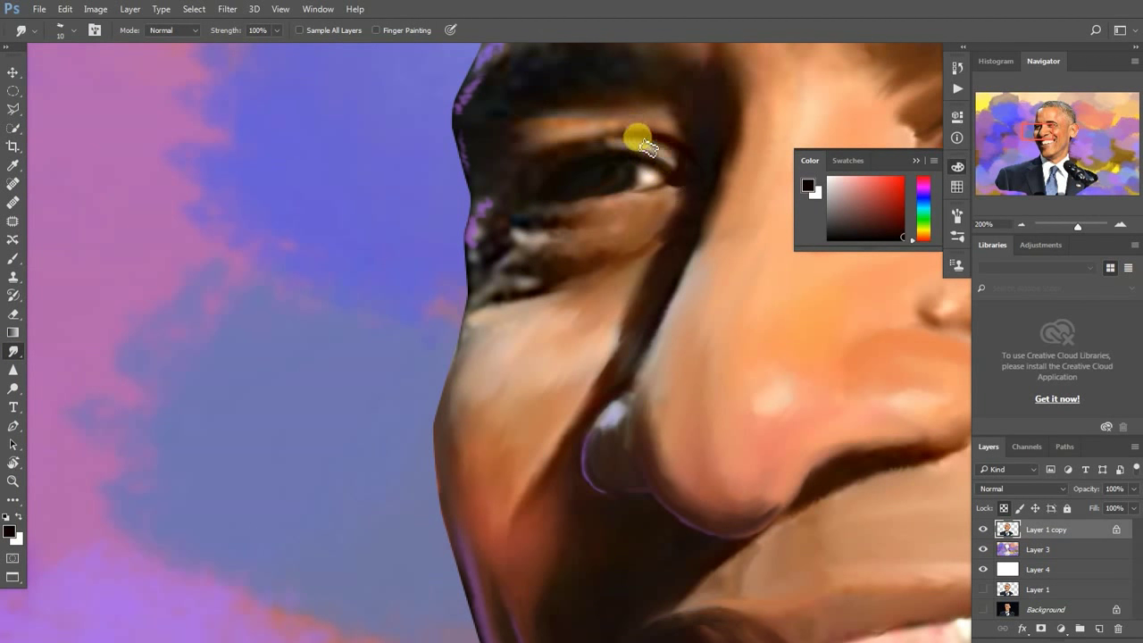
mouse_move(644, 146)
mouse_down()
mouse_move(482, 217)
mouse_move(459, 158)
mouse_move(523, 120)
mouse_move(595, 107)
mouse_move(654, 127)
mouse_move(518, 161)
mouse_move(667, 110)
mouse_move(613, 232)
mouse_move(527, 246)
mouse_move(520, 276)
mouse_move(470, 266)
mouse_move(482, 252)
mouse_move(591, 264)
mouse_move(553, 224)
mouse_move(477, 312)
mouse_up()
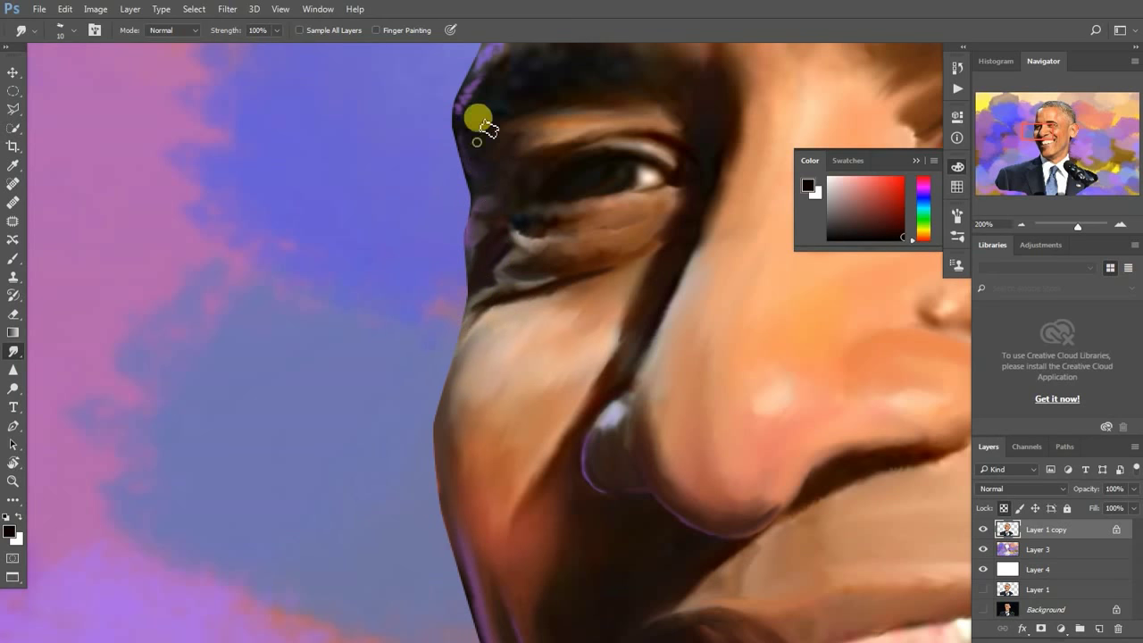
Smudge the skin at the eyebrow's end and zoom in on the brow
scroll(482, 125, up, 3)
mouse_move(668, 181)
mouse_down()
mouse_move(607, 338)
mouse_move(533, 321)
mouse_move(589, 291)
mouse_up()
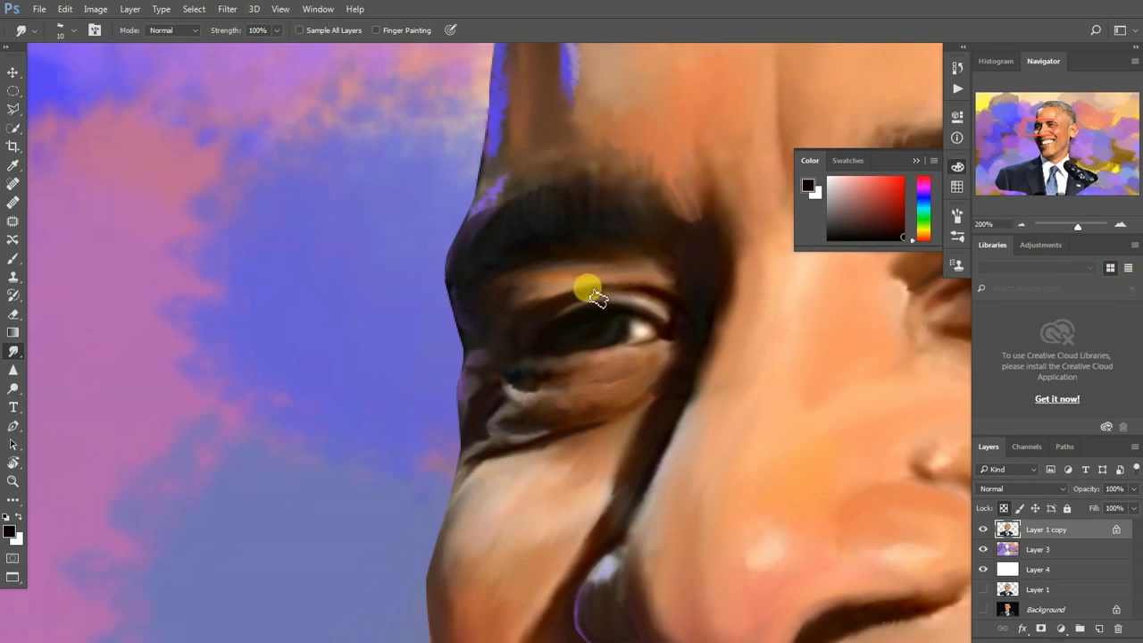
key(z)
alt+click(662, 311)
click(604, 217)
key(r)
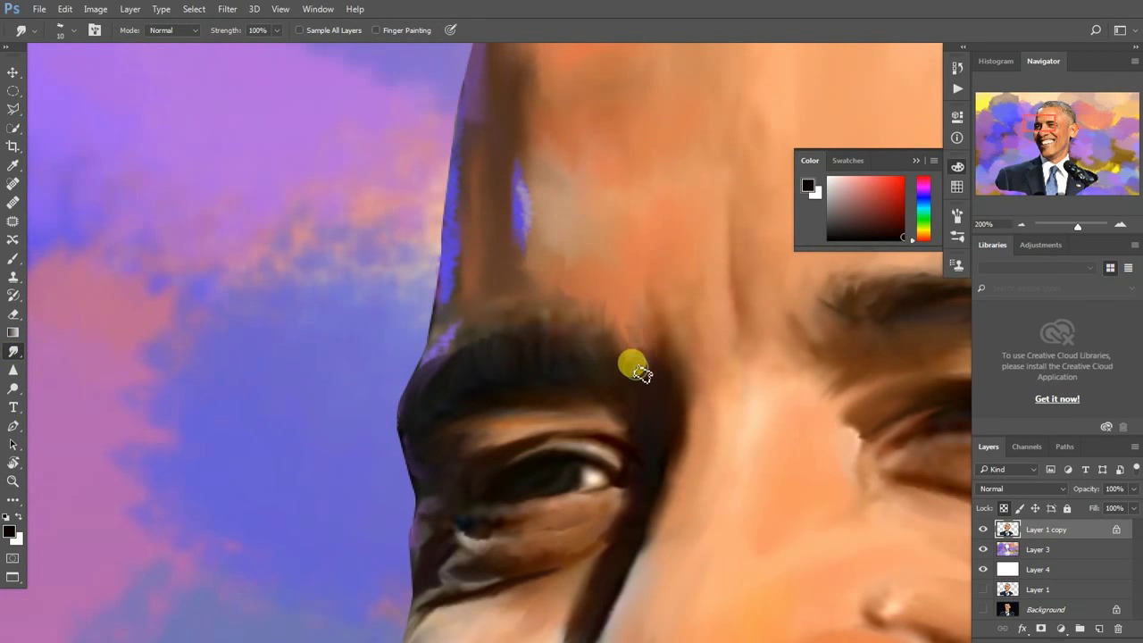
Streak the brow colour up into the forehead's blue streak and enlarge the brush to 30
mouse_move(667, 355)
mouse_down()
mouse_move(670, 382)
mouse_move(668, 303)
mouse_move(500, 181)
mouse_move(612, 288)
mouse_move(556, 303)
mouse_move(464, 382)
mouse_up()
key(bracketright)
key(bracketright)
key(bracketright)
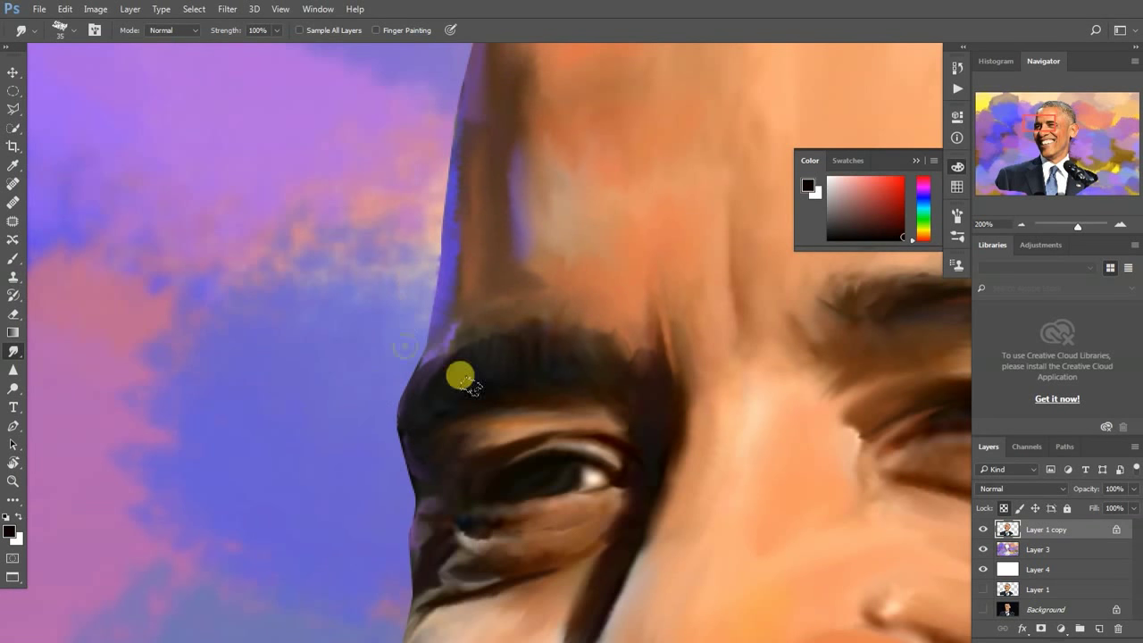
key(ctrl+0)
key(ctrl+1)
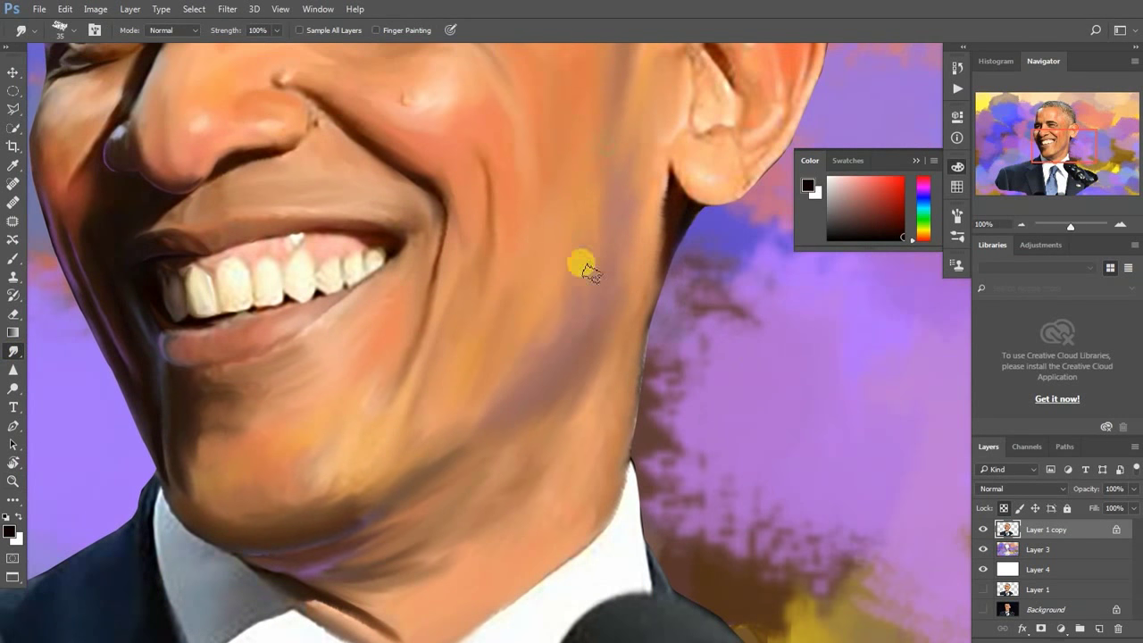
Sample reddish-brown skin, an orange-red and dark eye brown for a soft low-opacity brush near the eyes
key(b)
alt+click(84, 196)
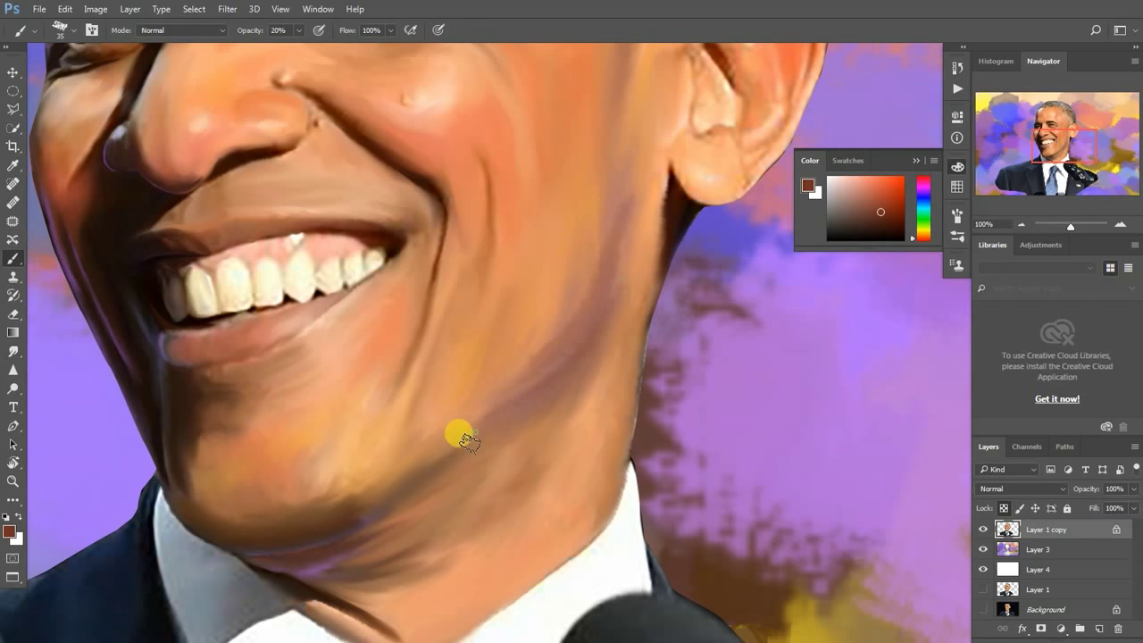
scroll(637, 324, up, 2)
scroll(668, 306, up, 4)
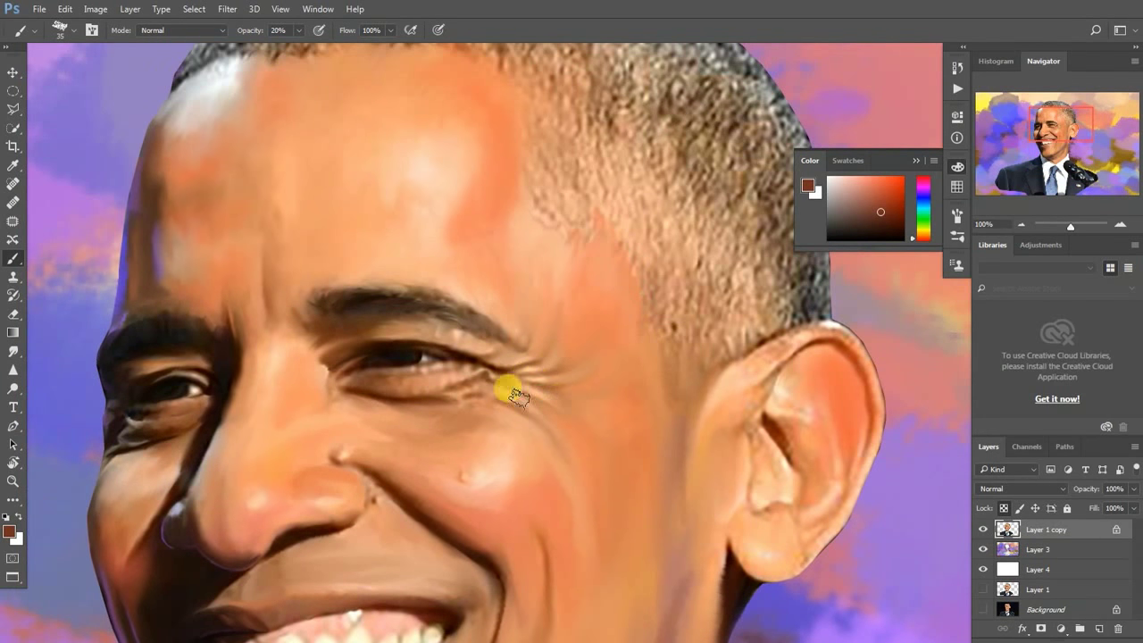
drag(518, 397, 721, 222)
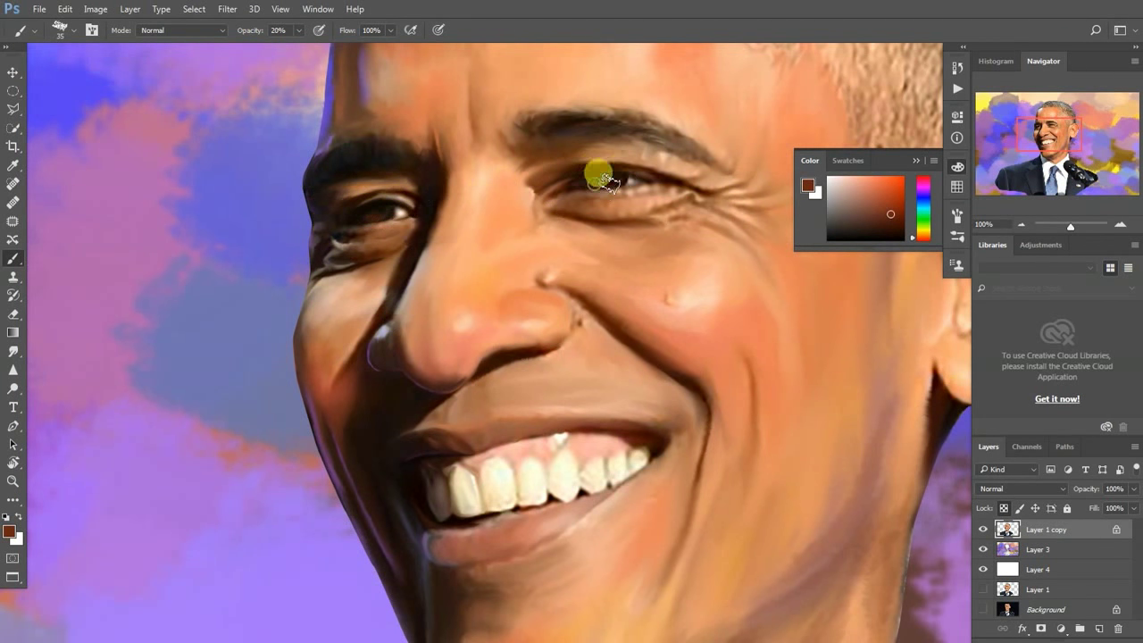
drag(887, 185, 900, 194)
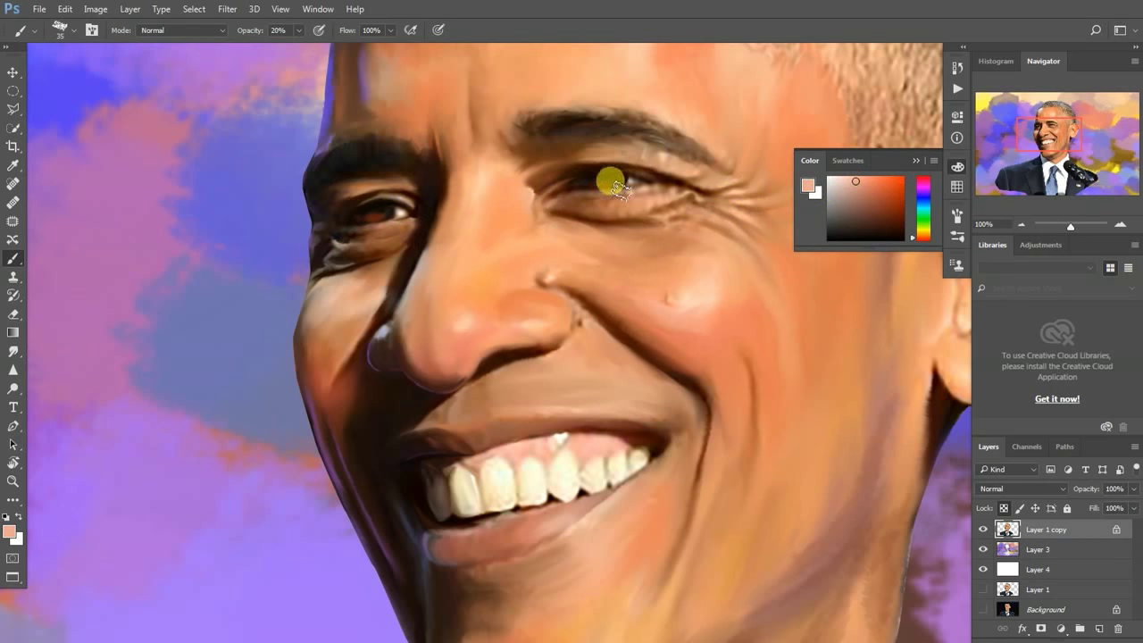
key(z)
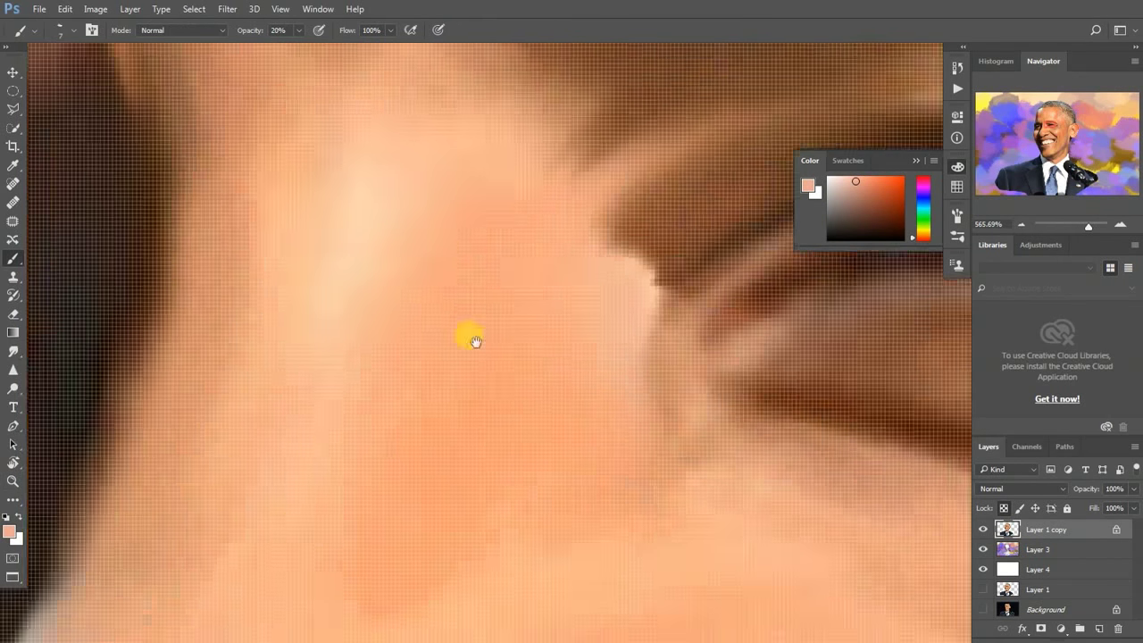
drag(472, 339, 530, 303)
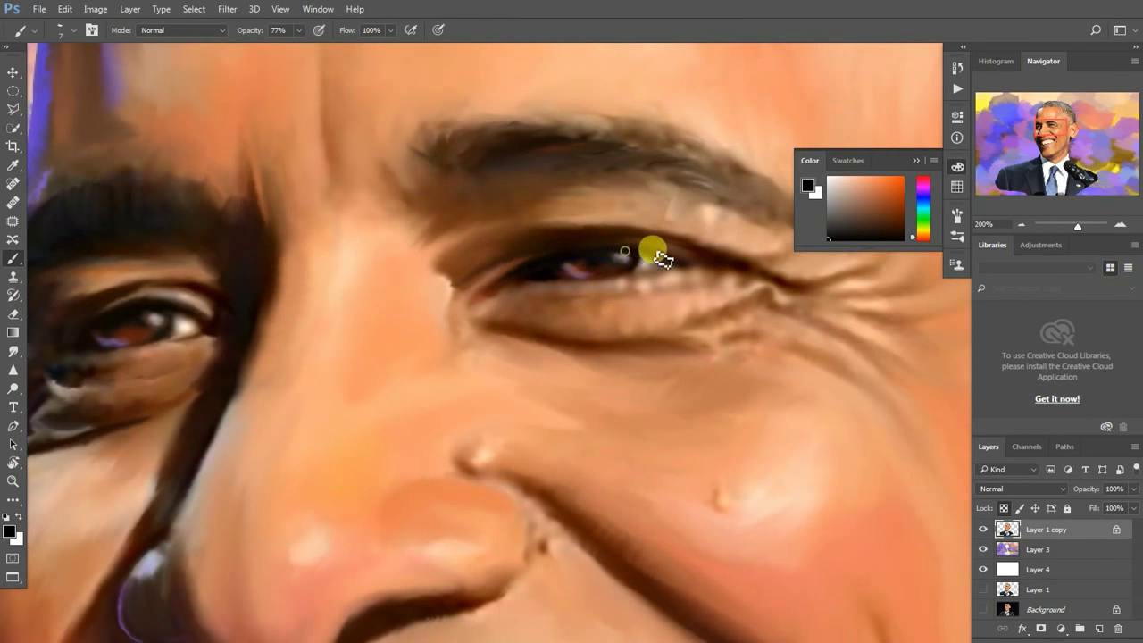
alt+click(665, 261)
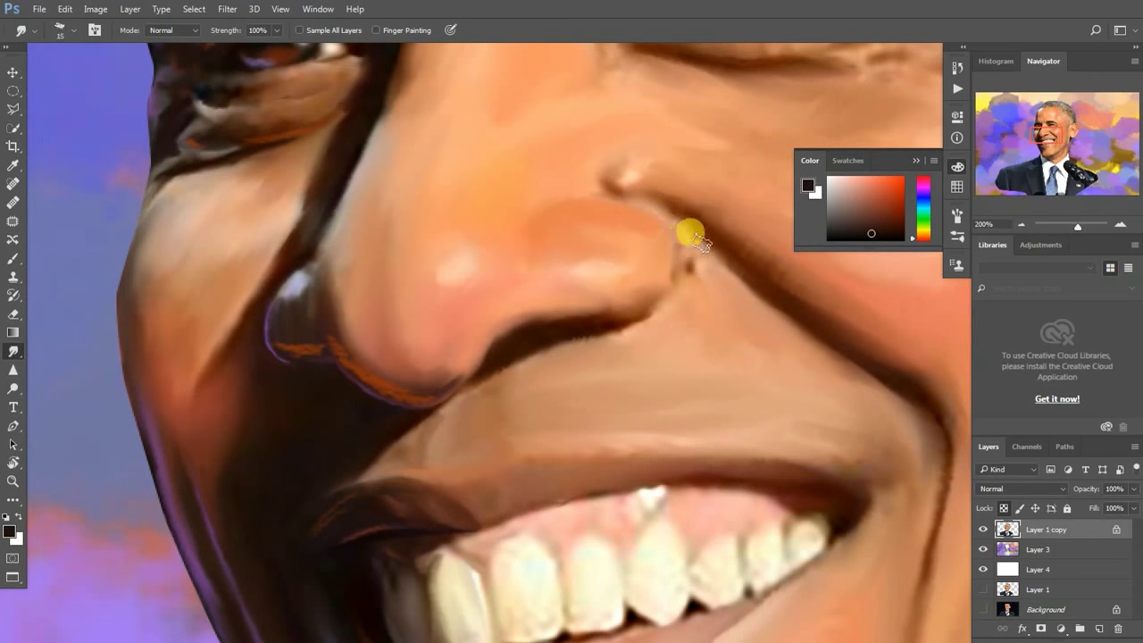
Smudge the paint around the nostril edge and the orange under it
drag(692, 235, 625, 198)
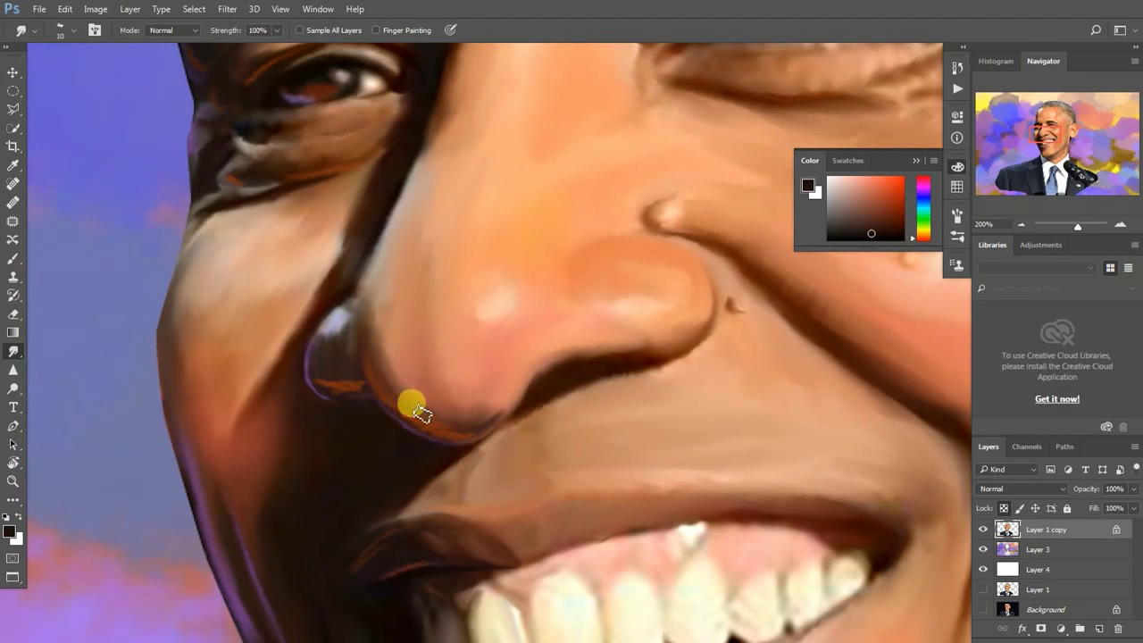
mouse_move(433, 426)
mouse_down()
mouse_move(458, 419)
mouse_move(509, 364)
mouse_move(389, 380)
mouse_up()
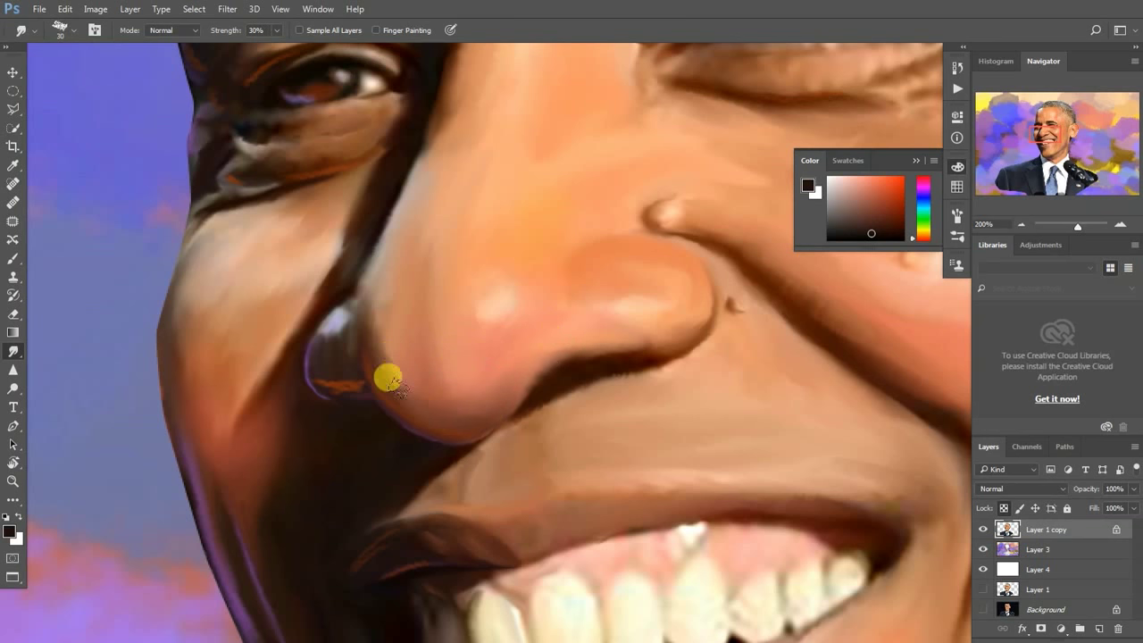
mouse_move(323, 355)
mouse_down()
mouse_move(359, 384)
mouse_move(351, 393)
mouse_move(325, 343)
mouse_move(321, 357)
mouse_up()
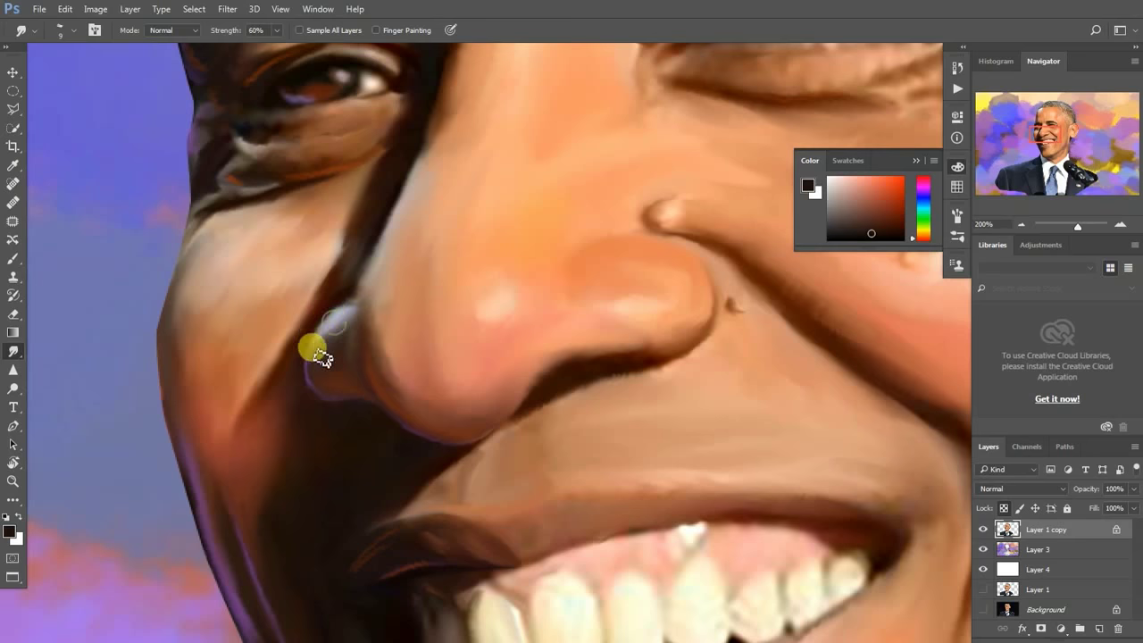
Smudge the eye corners, under-eye area, temple, brow edge and hairline
drag(339, 250, 553, 178)
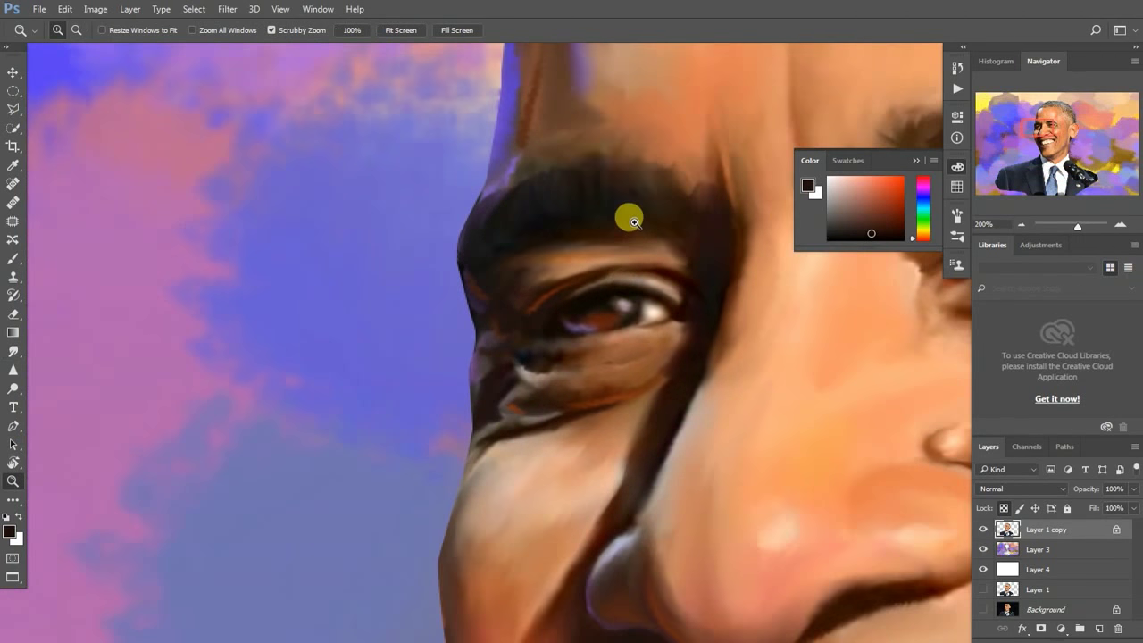
mouse_move(480, 296)
mouse_down()
mouse_move(574, 318)
mouse_move(632, 301)
mouse_up()
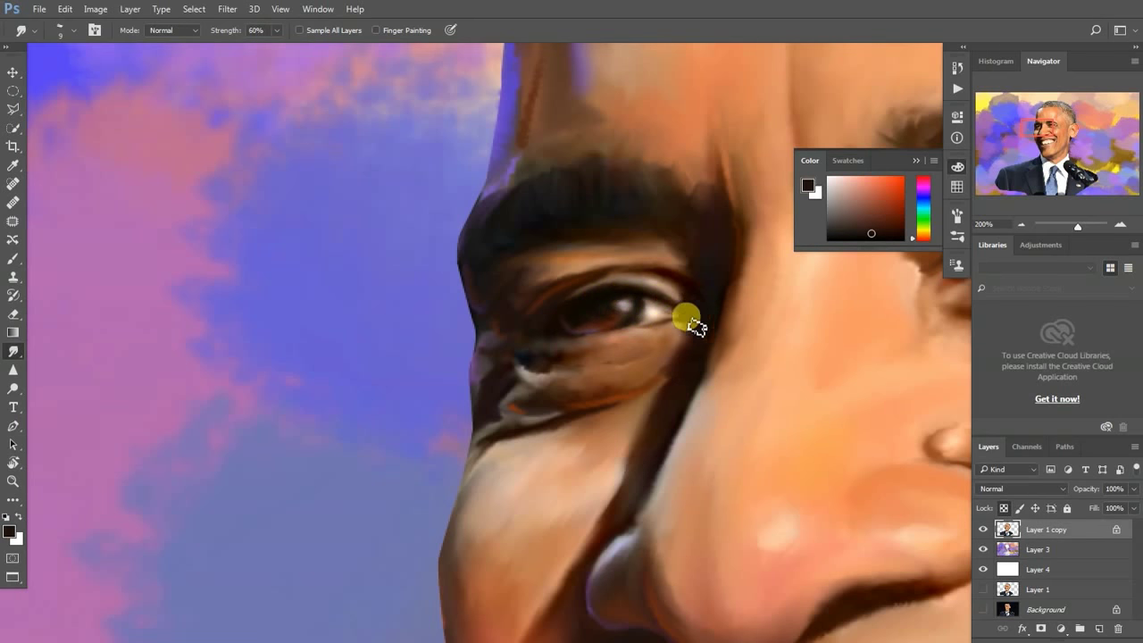
mouse_move(550, 333)
mouse_down()
mouse_move(485, 325)
mouse_move(548, 424)
mouse_move(649, 382)
mouse_move(625, 454)
mouse_up()
scroll(607, 420, up, 3)
mouse_move(604, 307)
mouse_down()
mouse_move(546, 326)
mouse_move(625, 276)
mouse_move(607, 324)
mouse_move(714, 331)
mouse_move(737, 451)
mouse_up()
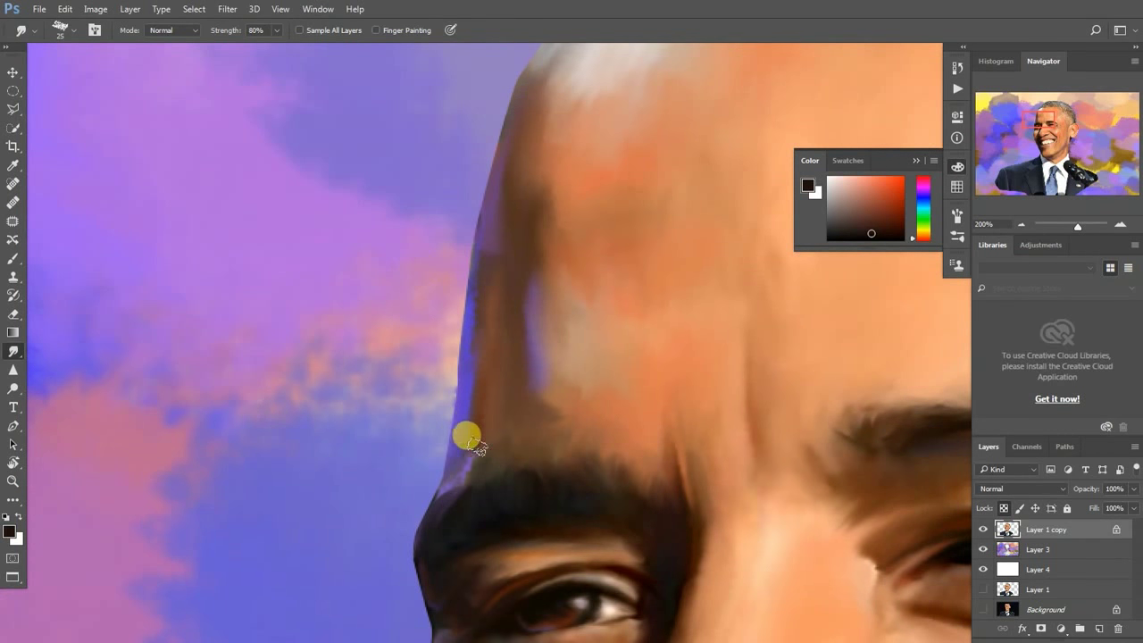
mouse_move(489, 225)
mouse_down()
mouse_move(523, 130)
mouse_move(538, 276)
mouse_move(515, 326)
mouse_move(546, 424)
mouse_move(477, 446)
mouse_move(541, 447)
mouse_up()
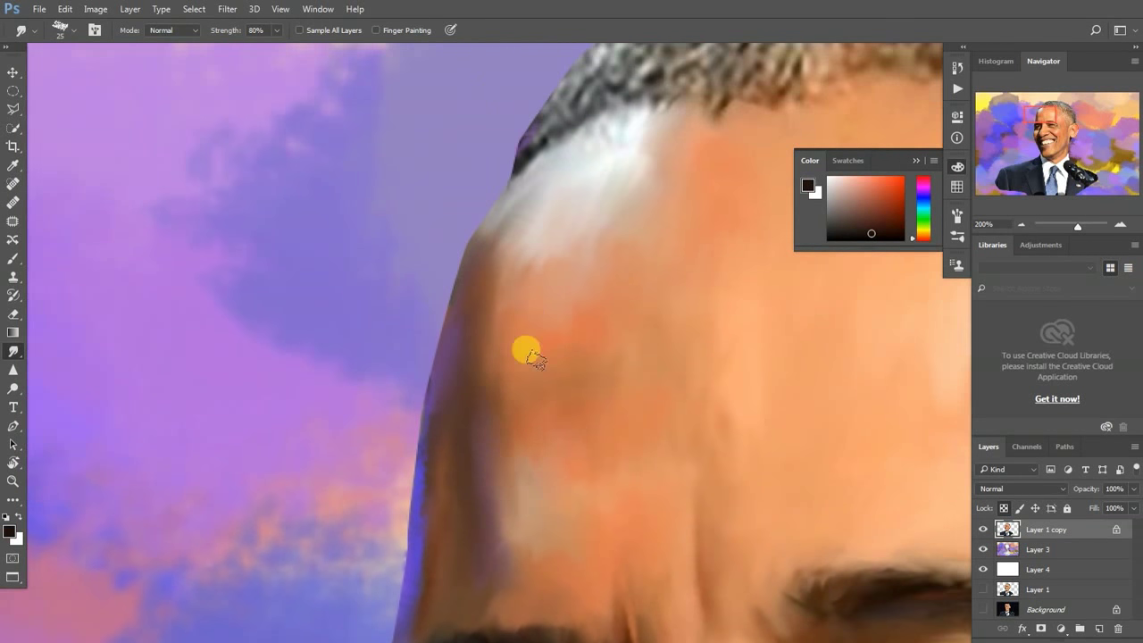
drag(525, 349, 518, 145)
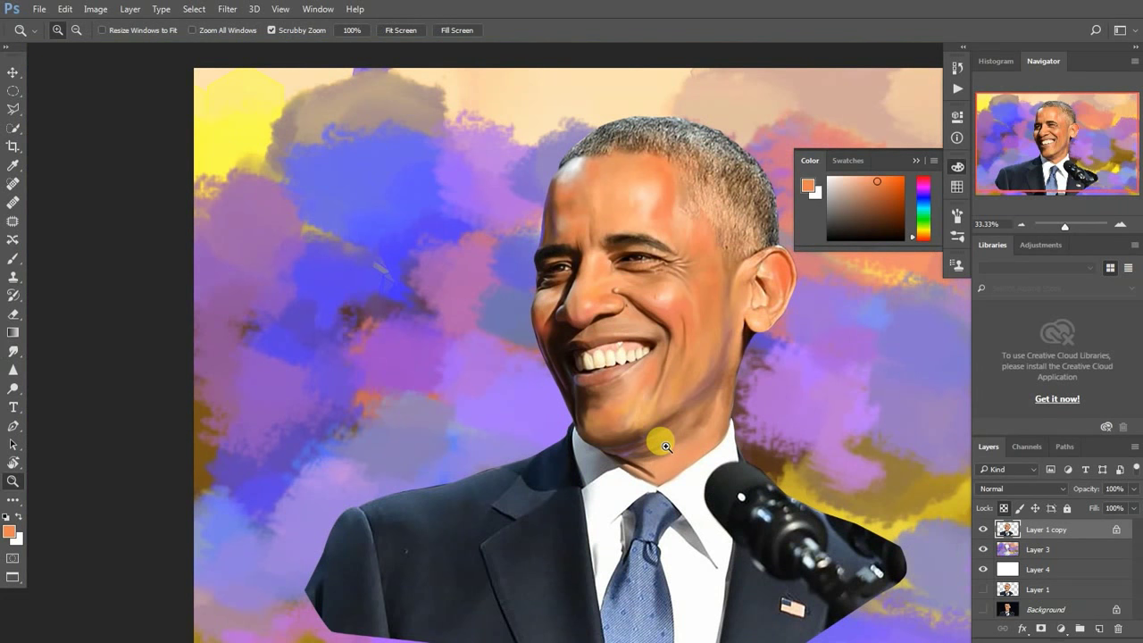
click(714, 388)
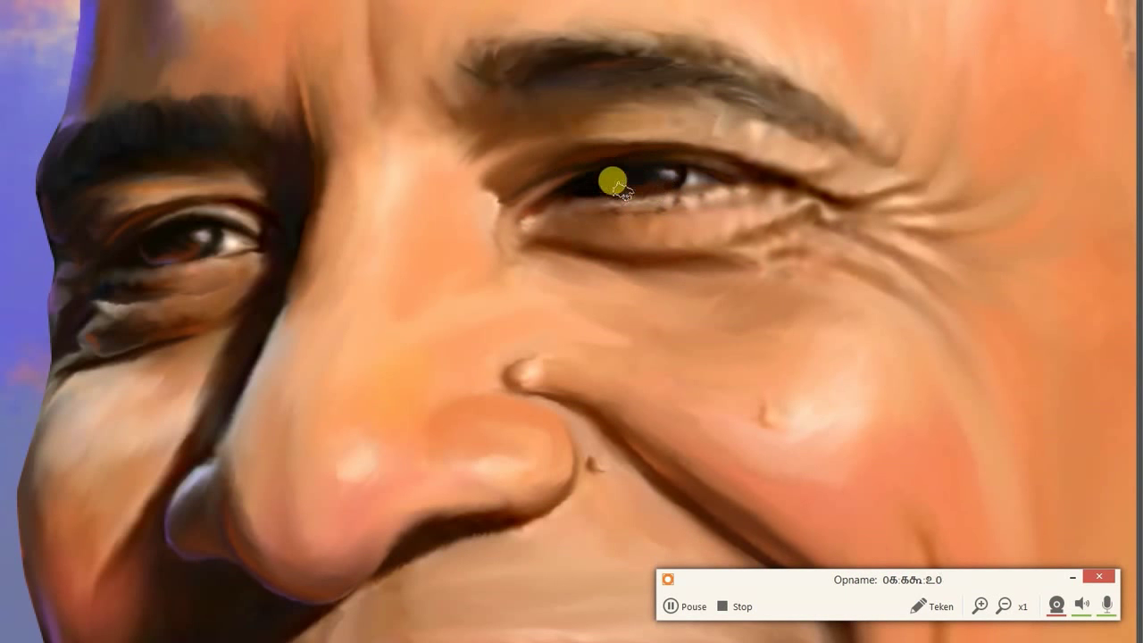
Paint the dark V-shaped gum contour and upper tooth gap line, then restore the panels
drag(622, 140, 551, 274)
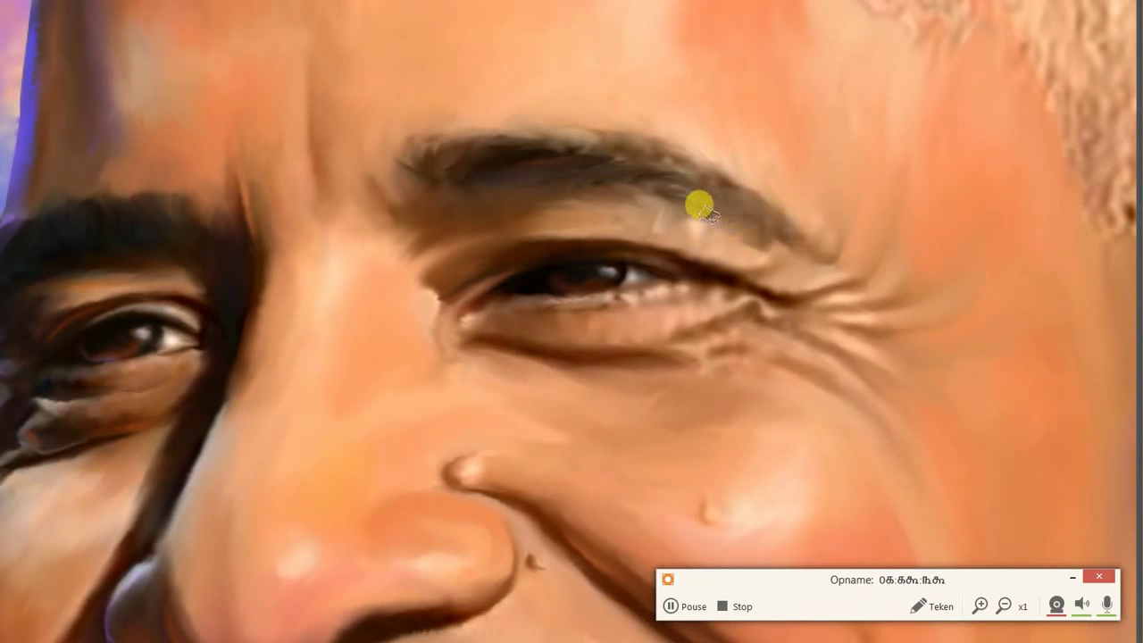
drag(714, 210, 784, 210)
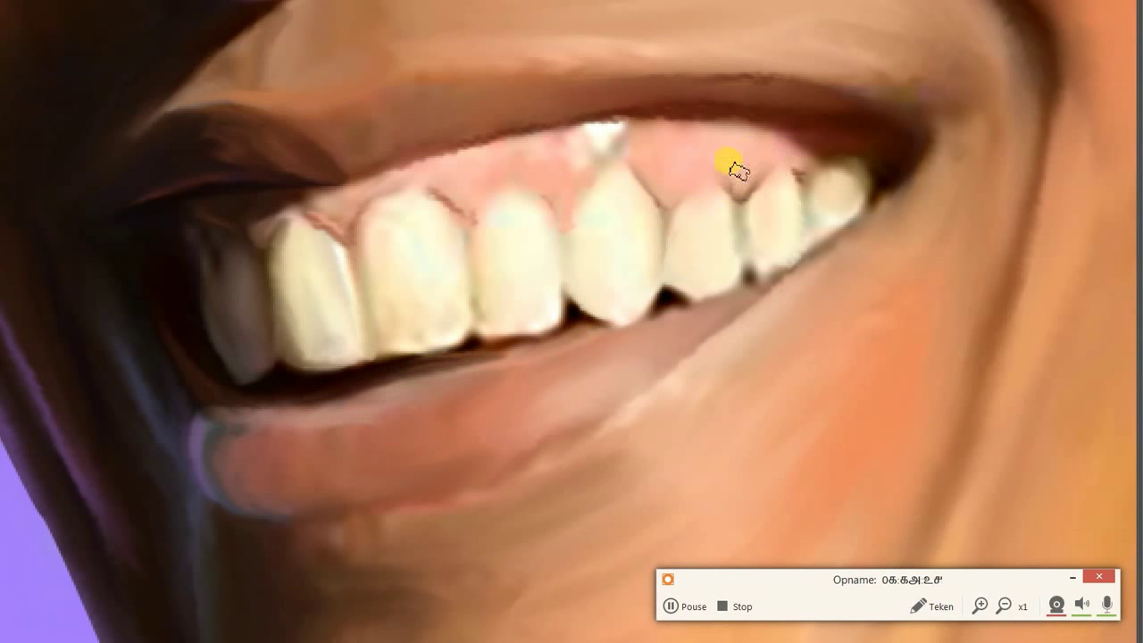
drag(737, 169, 743, 259)
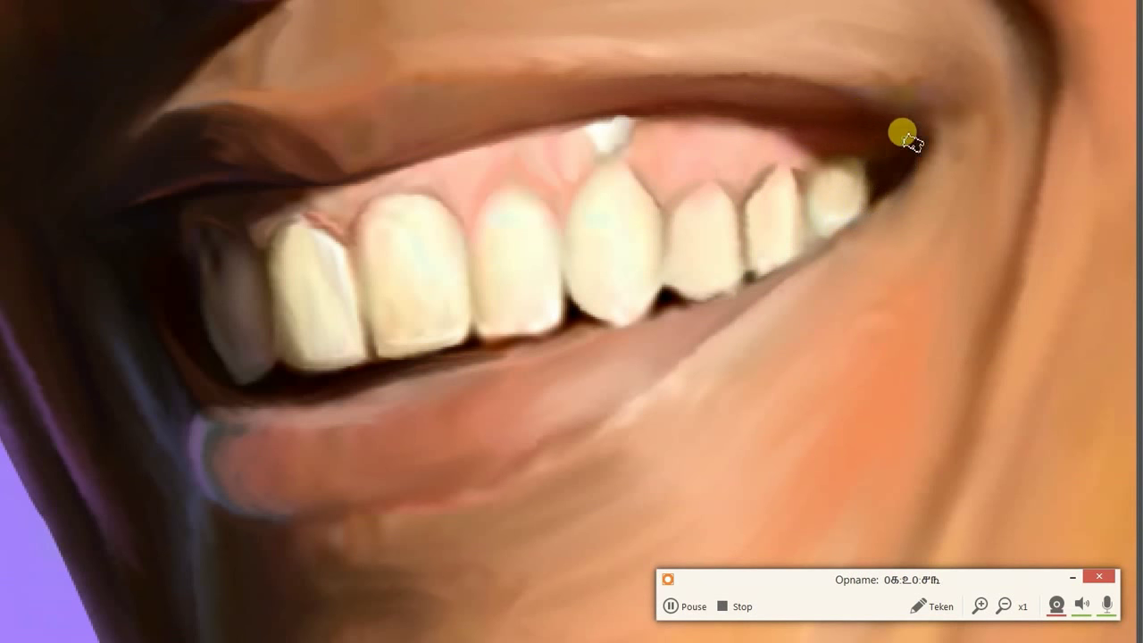
scroll(821, 241, down, 3)
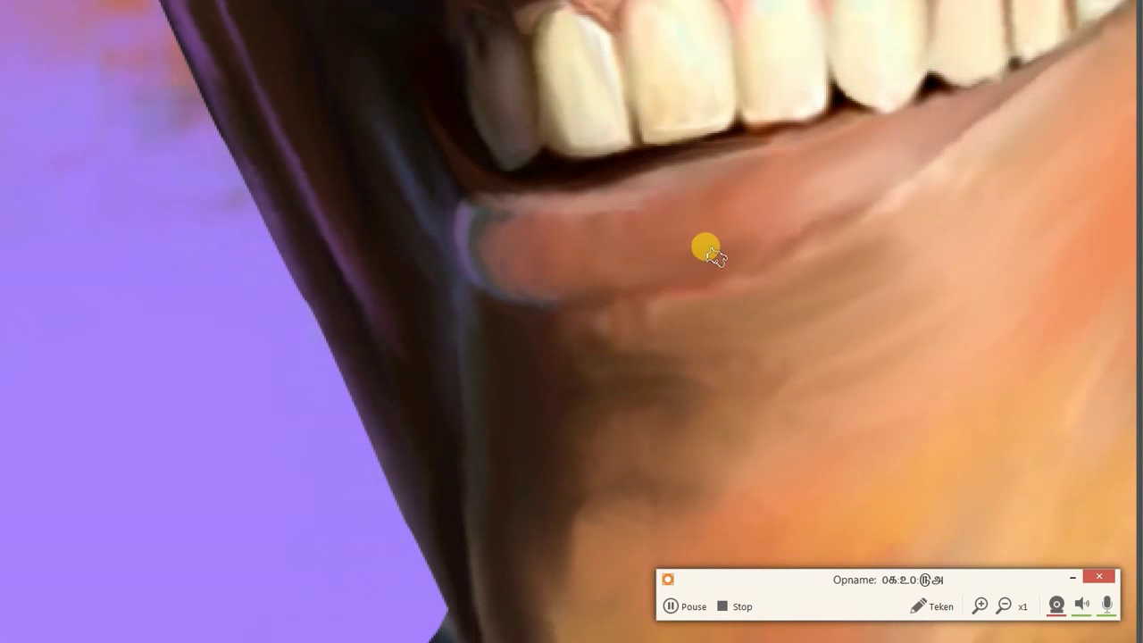
key(Tab)
Lay salmon-orange strokes along the lower lip and blend them smoothly
mouse_move(622, 254)
mouse_down()
mouse_move(613, 255)
mouse_move(668, 230)
mouse_up()
scroll(668, 230, up, 3)
scroll(662, 219, right, 3)
scroll(662, 219, up, 1)
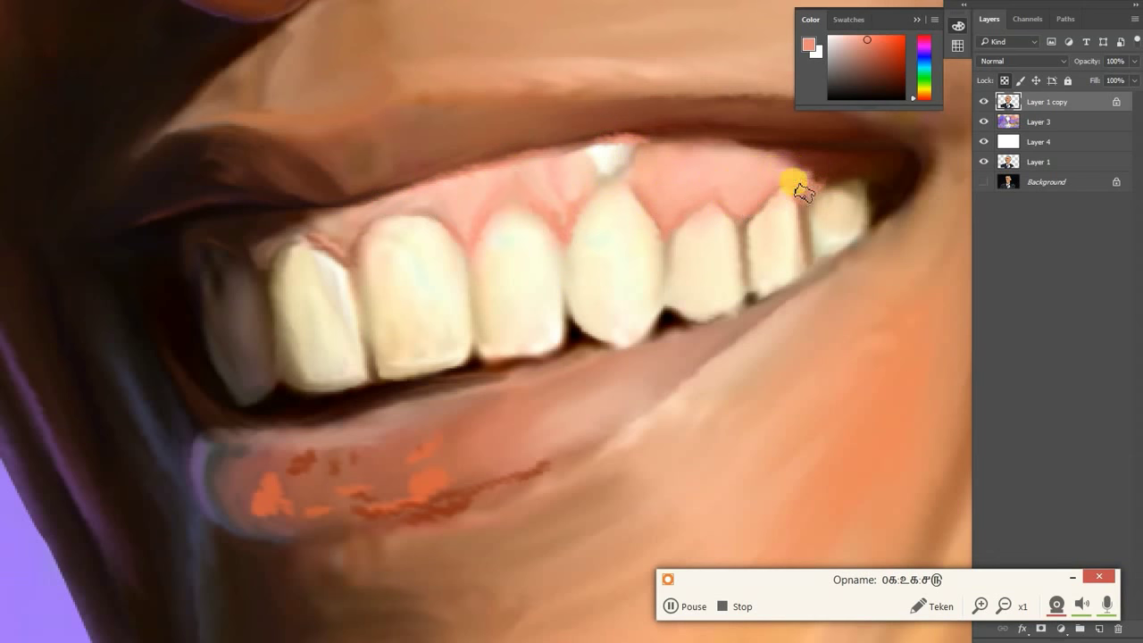
scroll(801, 191, down, 5)
scroll(801, 192, left, 5)
scroll(688, 255, up, 1)
scroll(688, 256, right, 1)
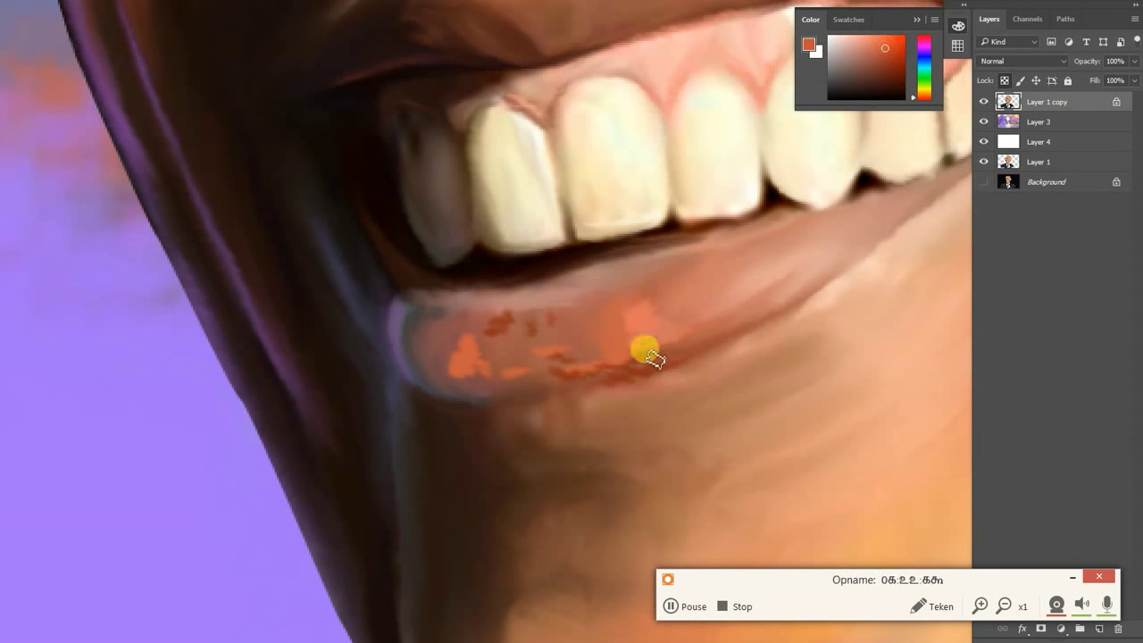
mouse_move(474, 377)
mouse_down()
mouse_move(602, 331)
mouse_move(785, 299)
mouse_up()
scroll(811, 230, right, 4)
scroll(810, 229, up, 2)
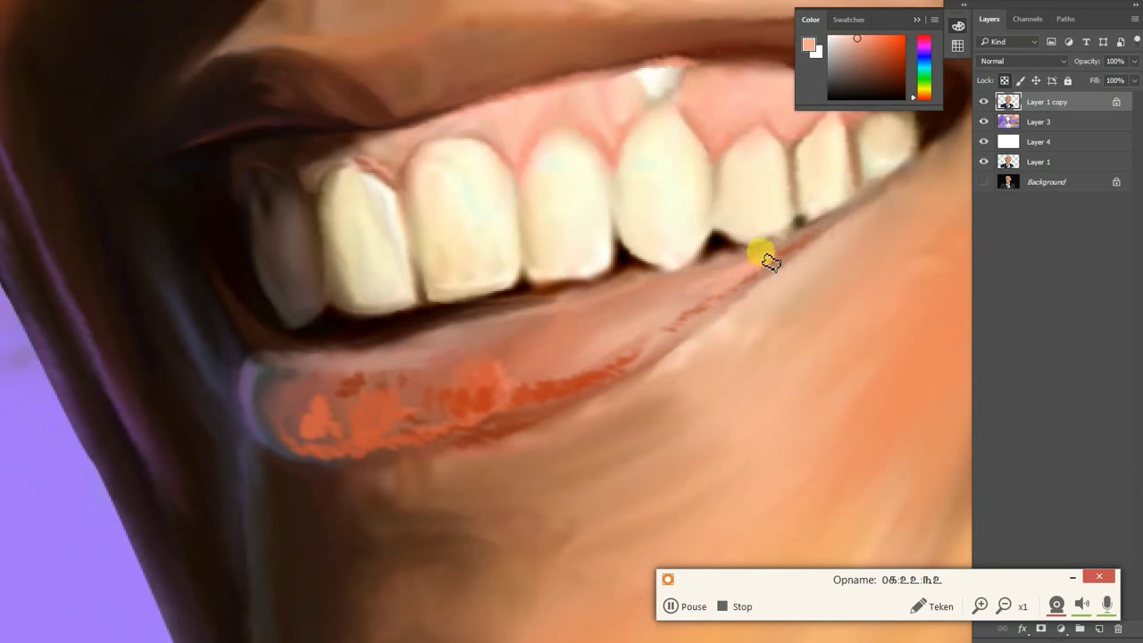
mouse_move(803, 243)
mouse_down()
mouse_move(599, 358)
mouse_move(434, 416)
mouse_move(587, 365)
mouse_move(781, 246)
mouse_move(548, 365)
mouse_up()
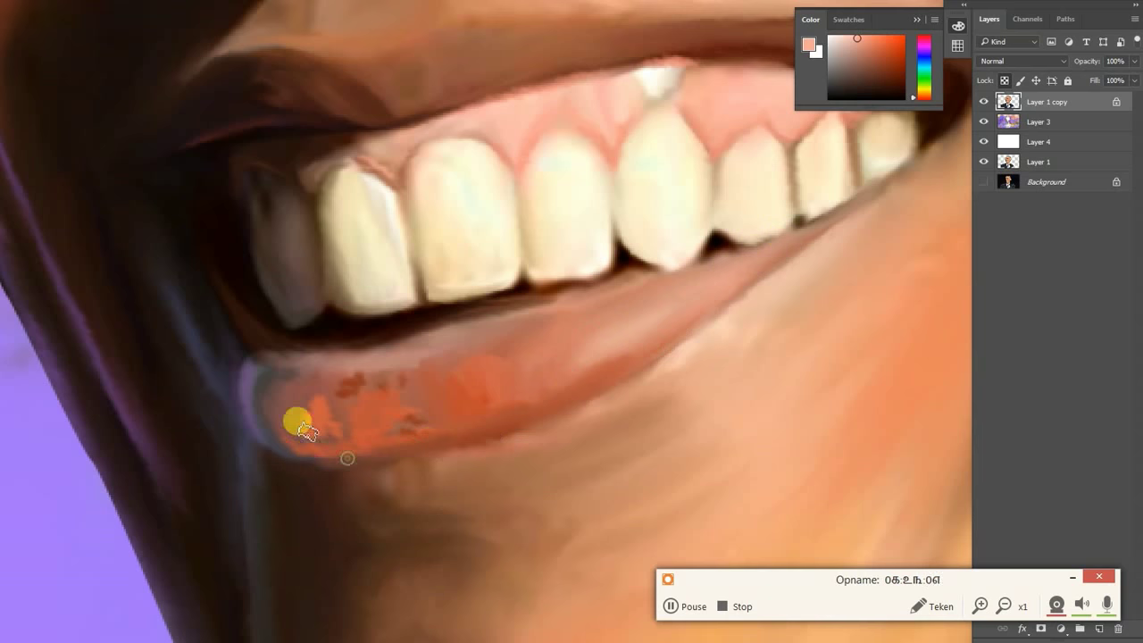
Blend away the red speckles on the lower lip and bring the chin into view
drag(300, 377, 440, 372)
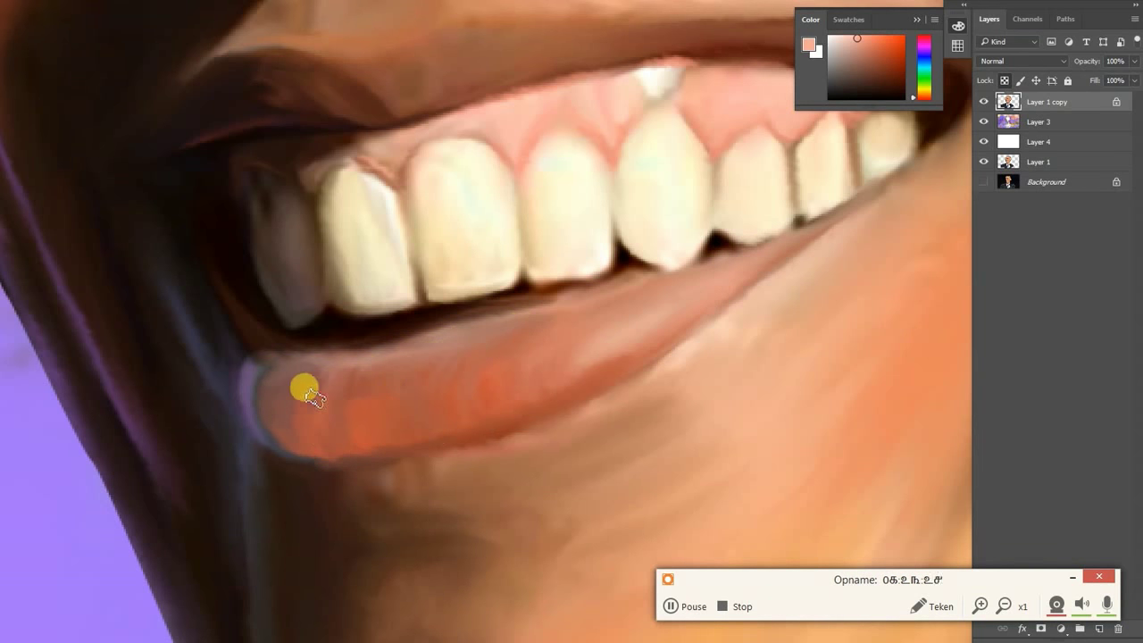
drag(308, 393, 527, 277)
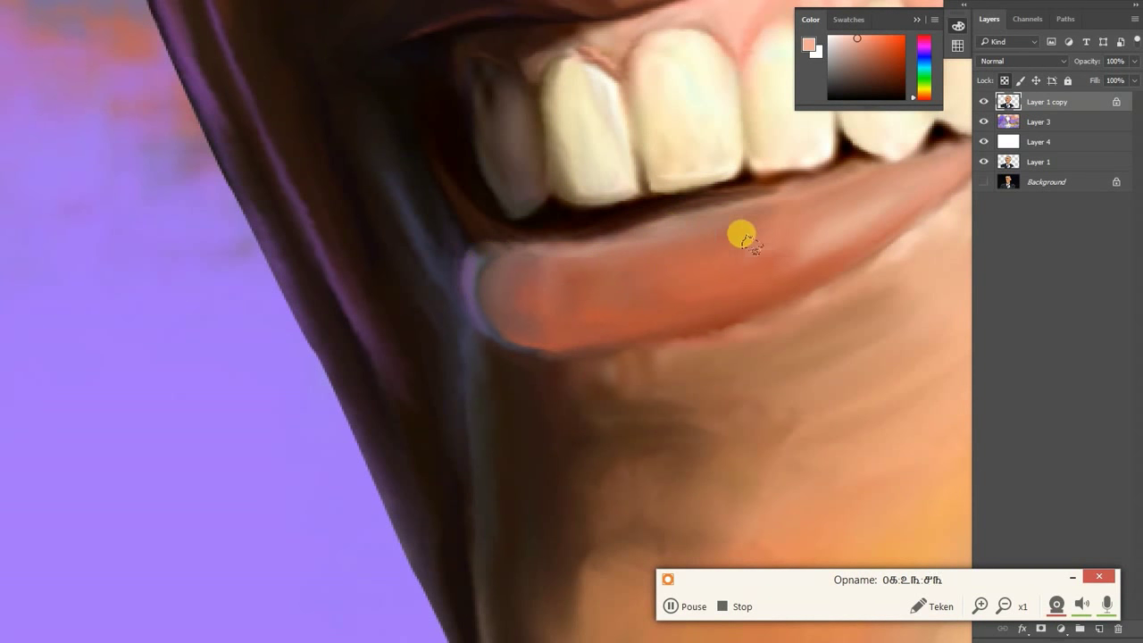
scroll(624, 263, up, 5)
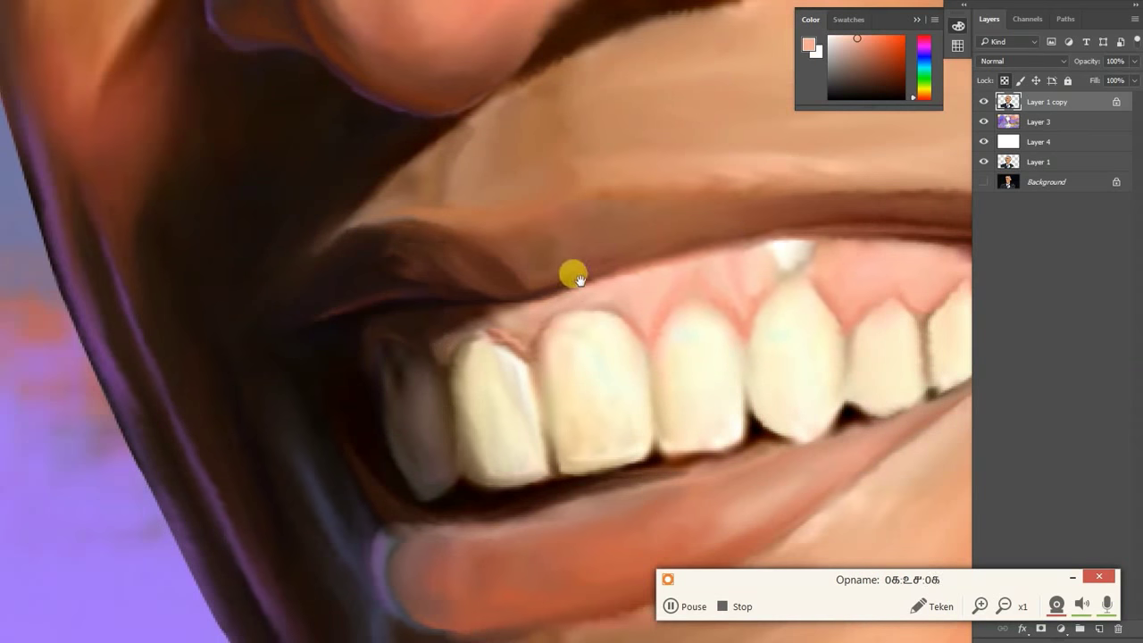
scroll(571, 273, down, 2)
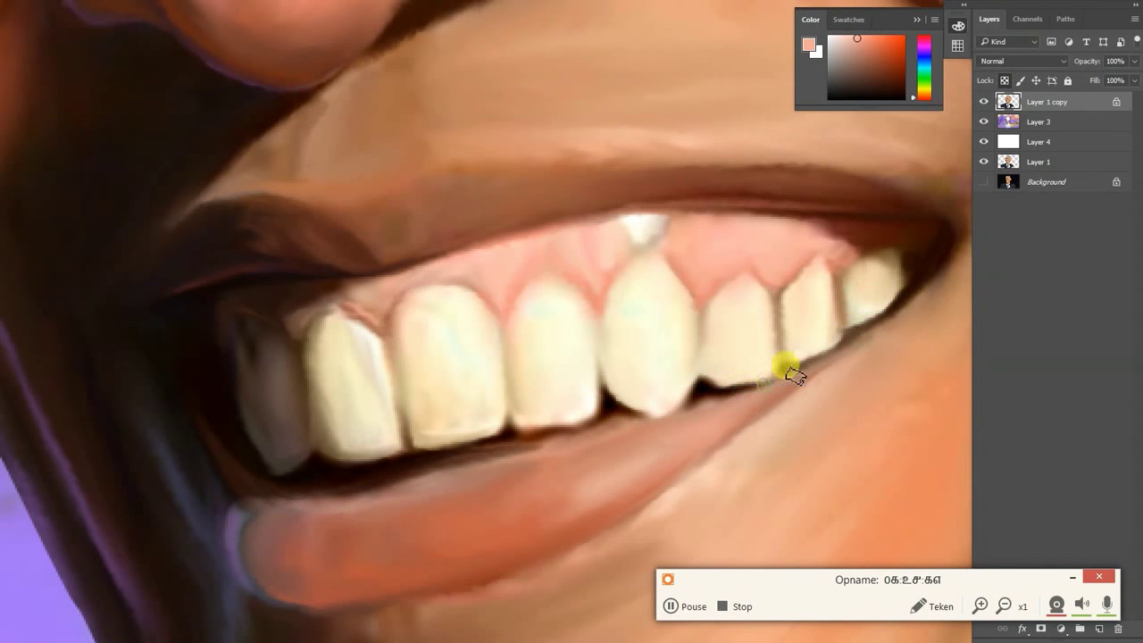
drag(258, 598, 331, 415)
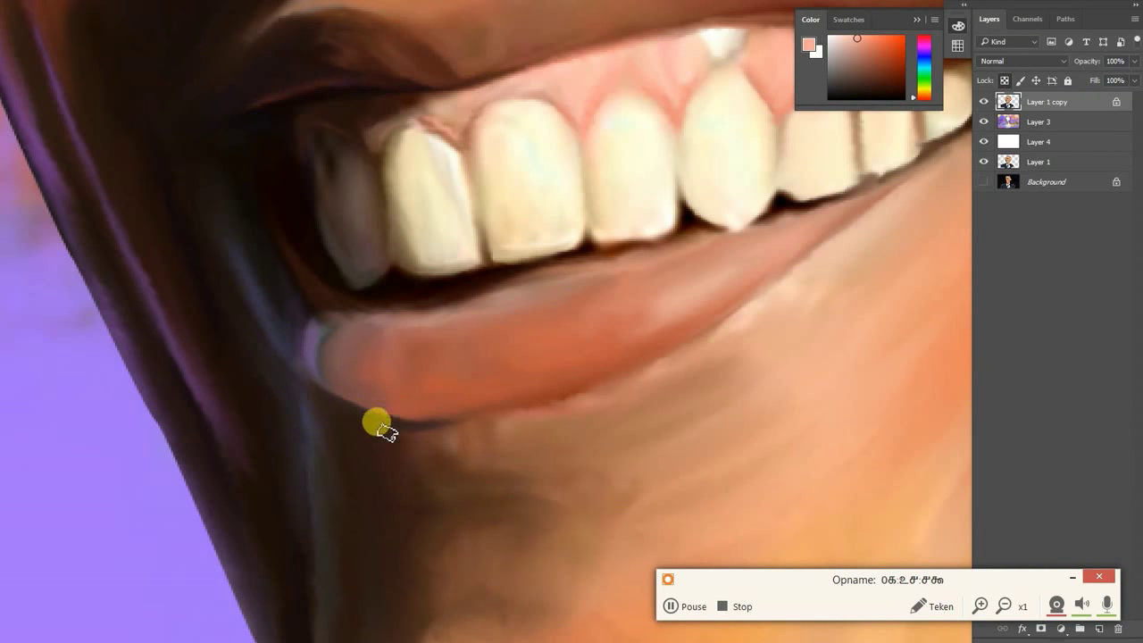
scroll(346, 401, down, 5)
scroll(580, 303, up, 5)
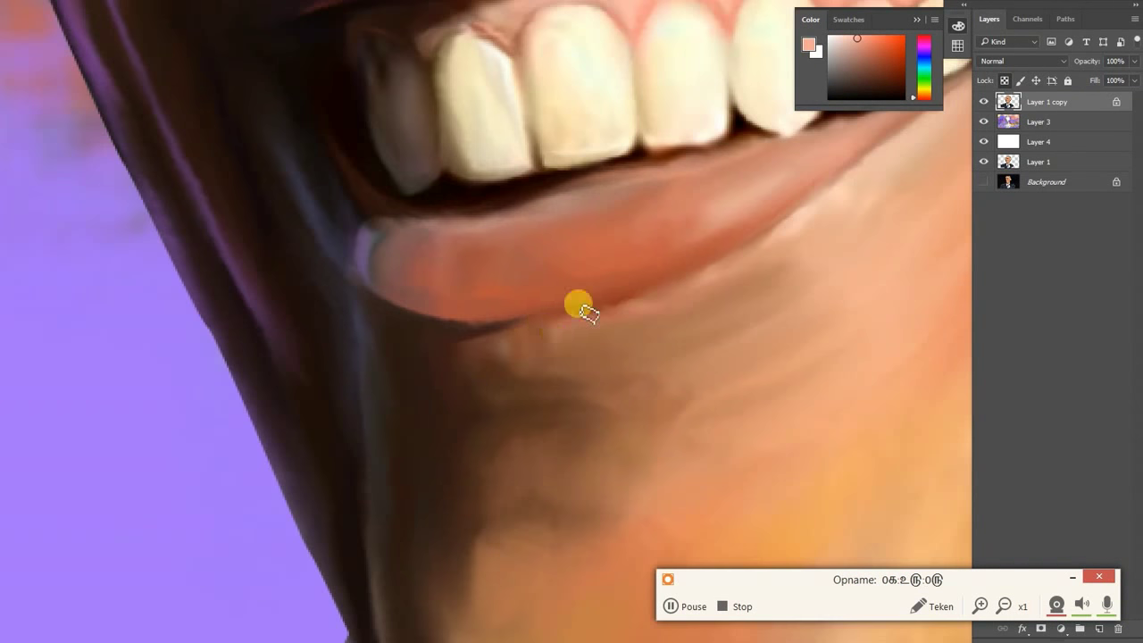
Reset colours and paint darker red shading along the lower lip and neck shadow
key(d)
drag(435, 349, 527, 332)
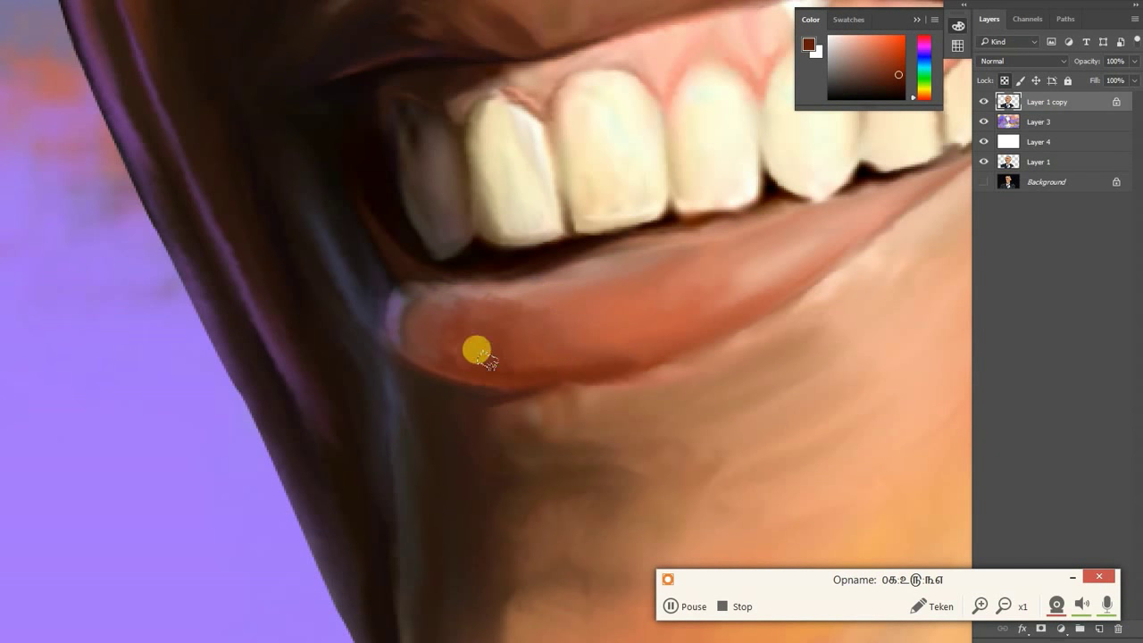
drag(496, 551, 541, 399)
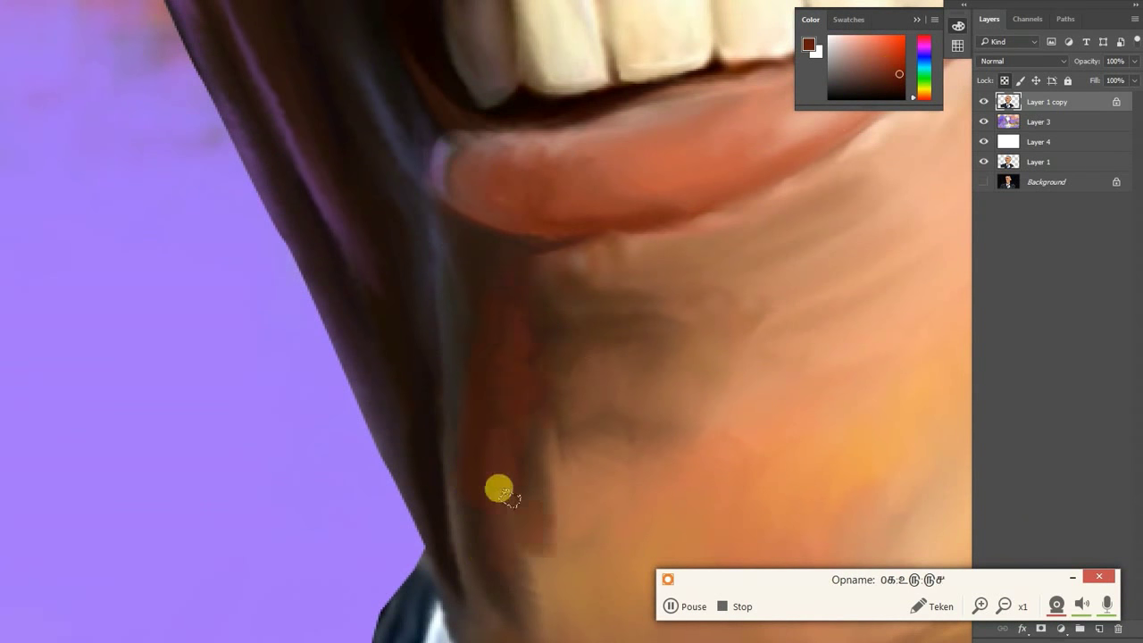
drag(497, 485, 492, 480)
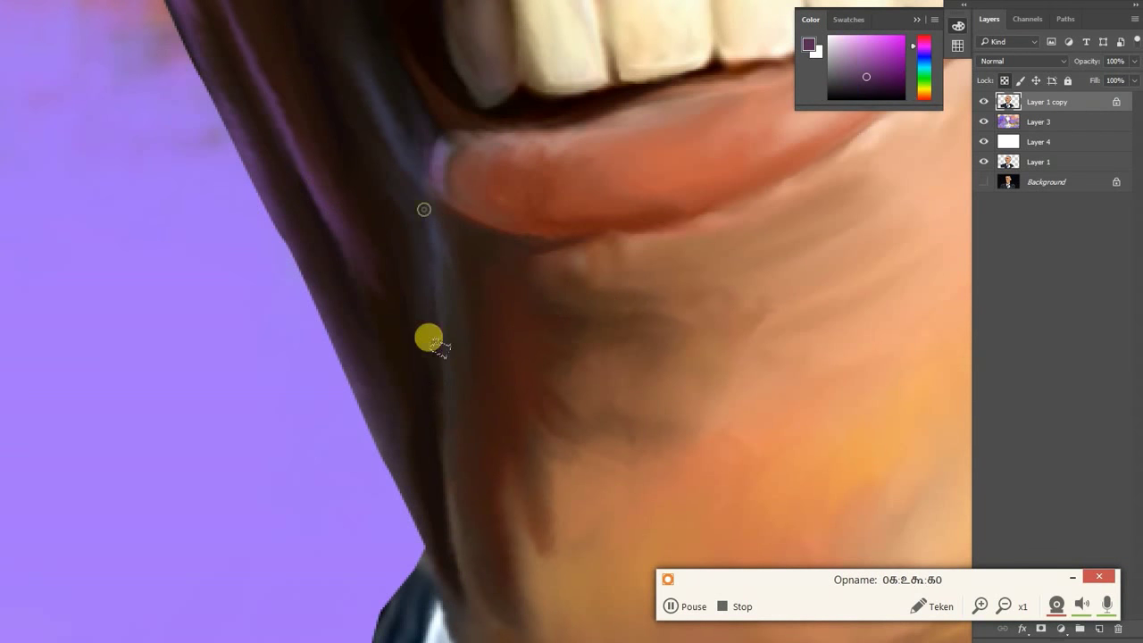
Paint white over the black shape beside the collar
scroll(429, 339, down, 5)
scroll(605, 480, up, 3)
scroll(527, 288, up, 2)
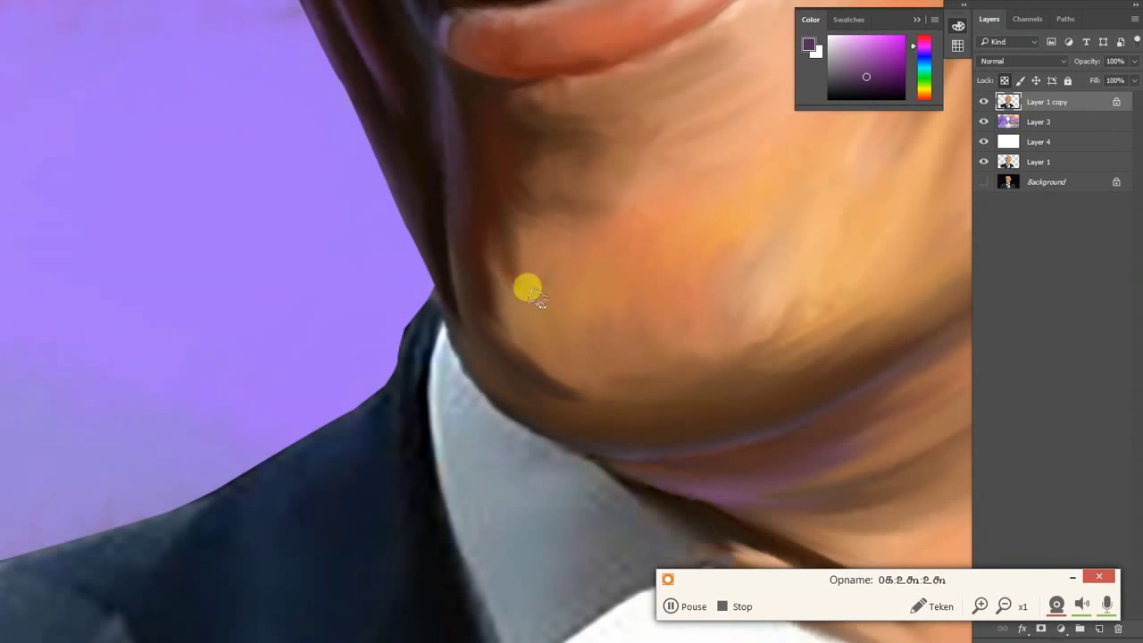
scroll(604, 383, up, 10)
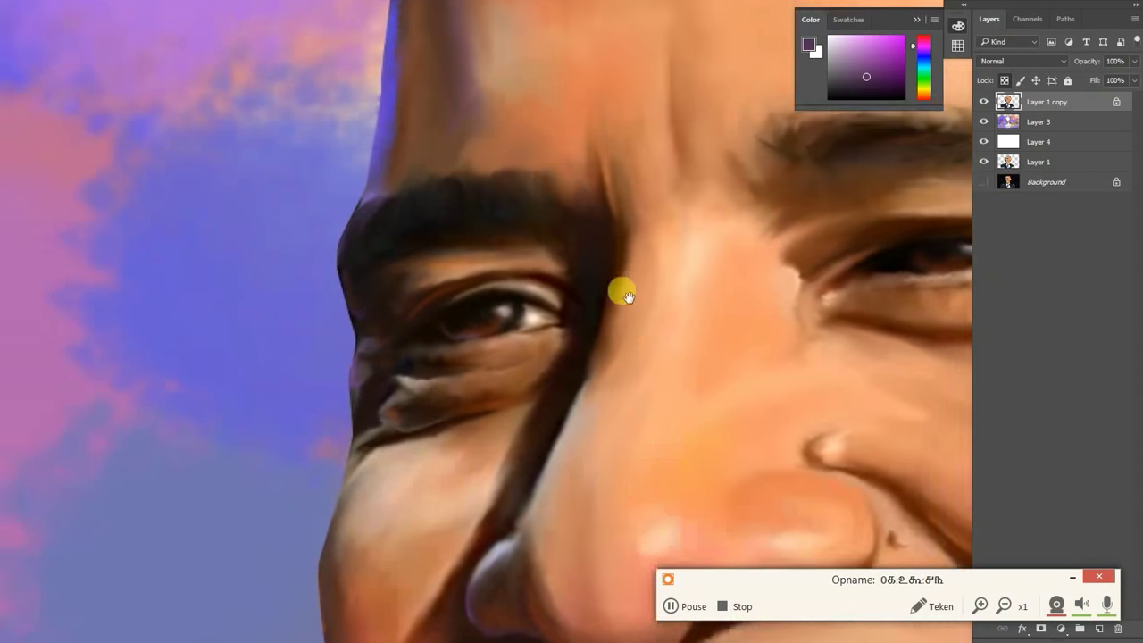
scroll(625, 296, up, 3)
scroll(459, 345, up, 5)
scroll(510, 286, down, 10)
scroll(510, 286, right, 5)
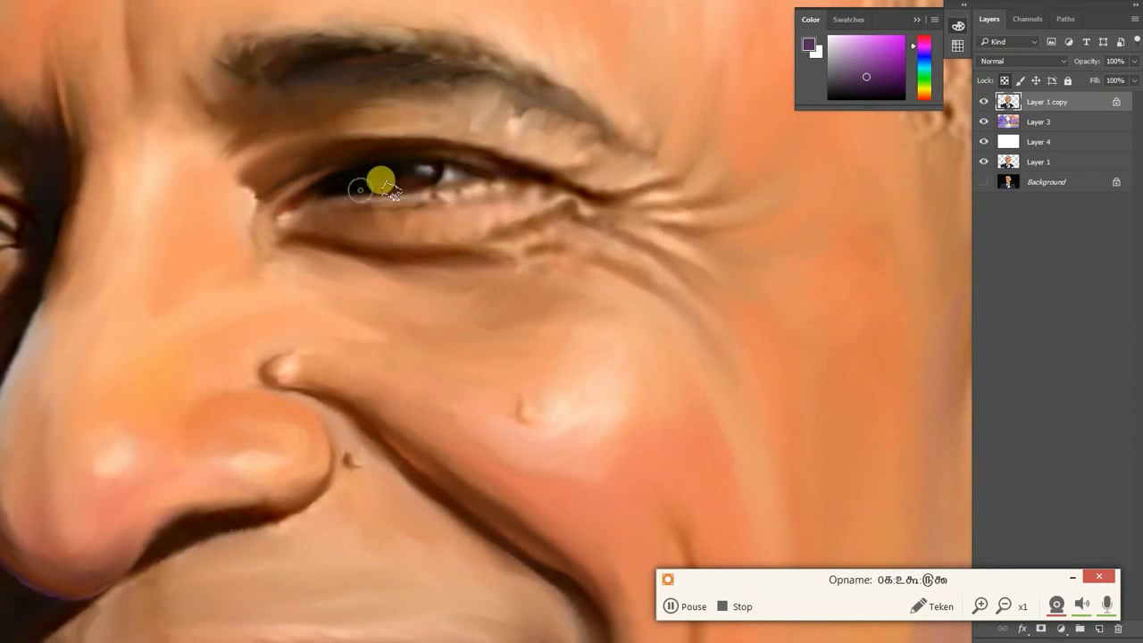
scroll(482, 268, down, 10)
scroll(536, 331, down, 3)
scroll(482, 223, right, 3)
scroll(464, 142, up, 2)
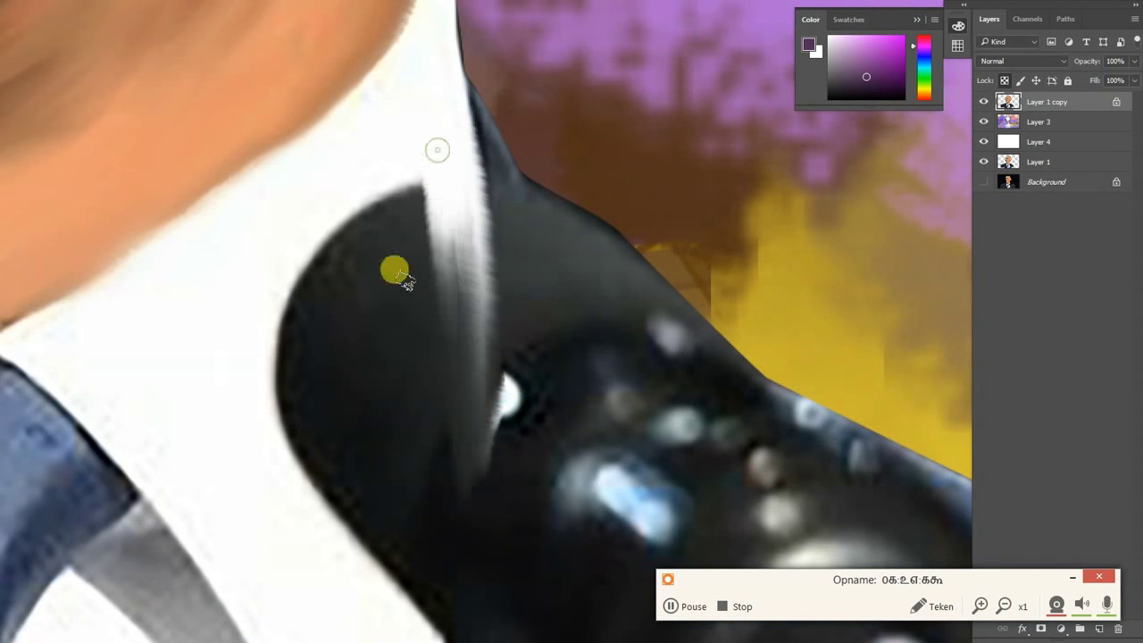
scroll(397, 277, down, 5)
scroll(434, 5, up, 3)
scroll(434, 6, left, 2)
mouse_move(556, 548)
mouse_down()
mouse_move(586, 158)
mouse_move(492, 139)
mouse_move(517, 69)
mouse_move(553, 102)
mouse_up()
Extend the dark suit over the background and paint over the microphone's lower part
scroll(724, 224, down, 3)
scroll(680, 245, down, 3)
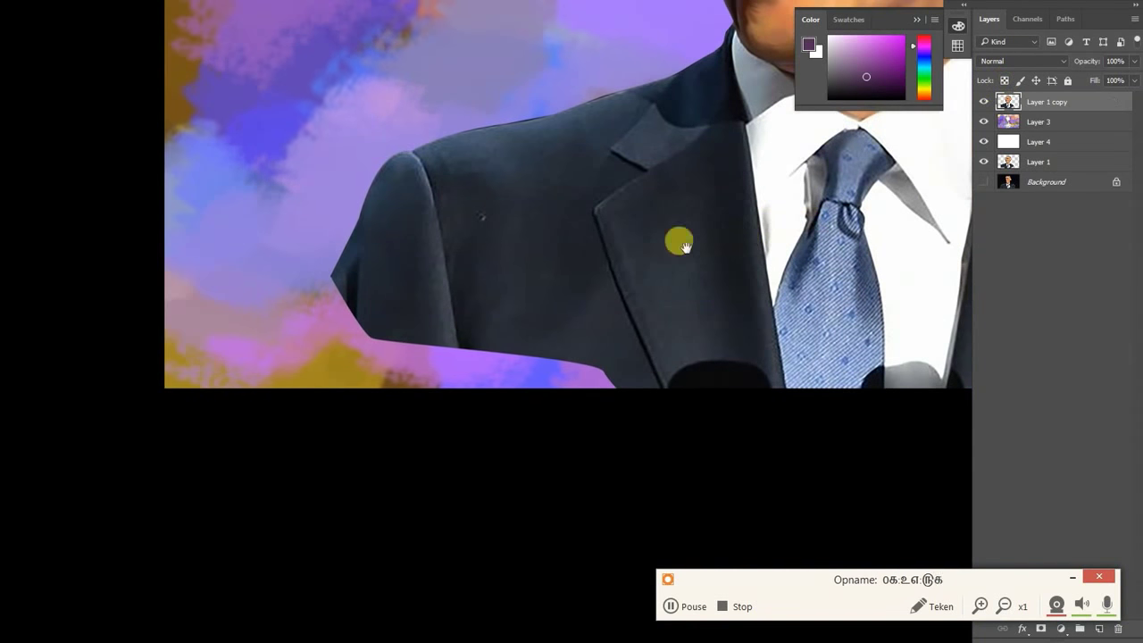
mouse_move(354, 314)
mouse_down()
mouse_move(446, 396)
mouse_move(574, 324)
mouse_move(331, 387)
mouse_move(366, 176)
mouse_move(321, 327)
mouse_up()
scroll(321, 327, up, 3)
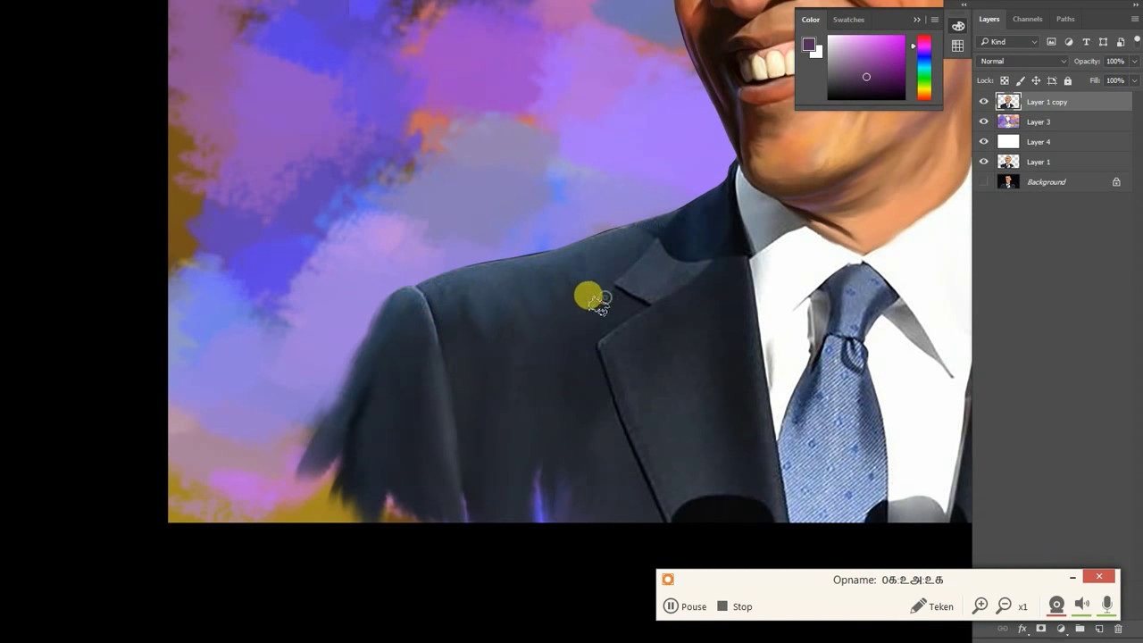
scroll(594, 299, down, 3)
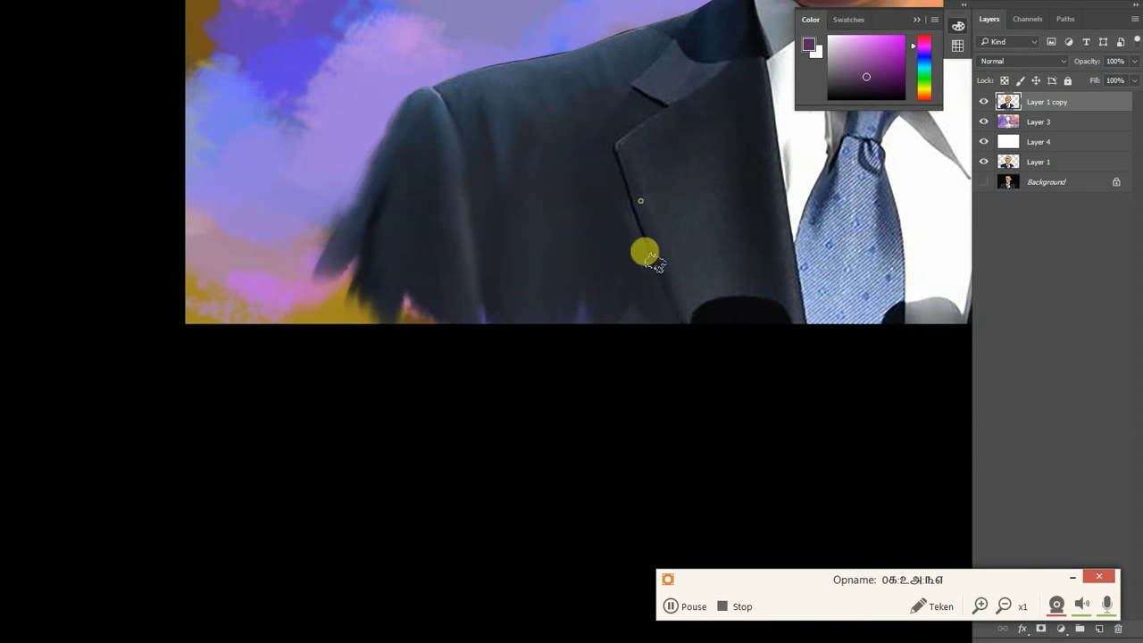
scroll(773, 349, up, 2)
scroll(773, 349, right, 5)
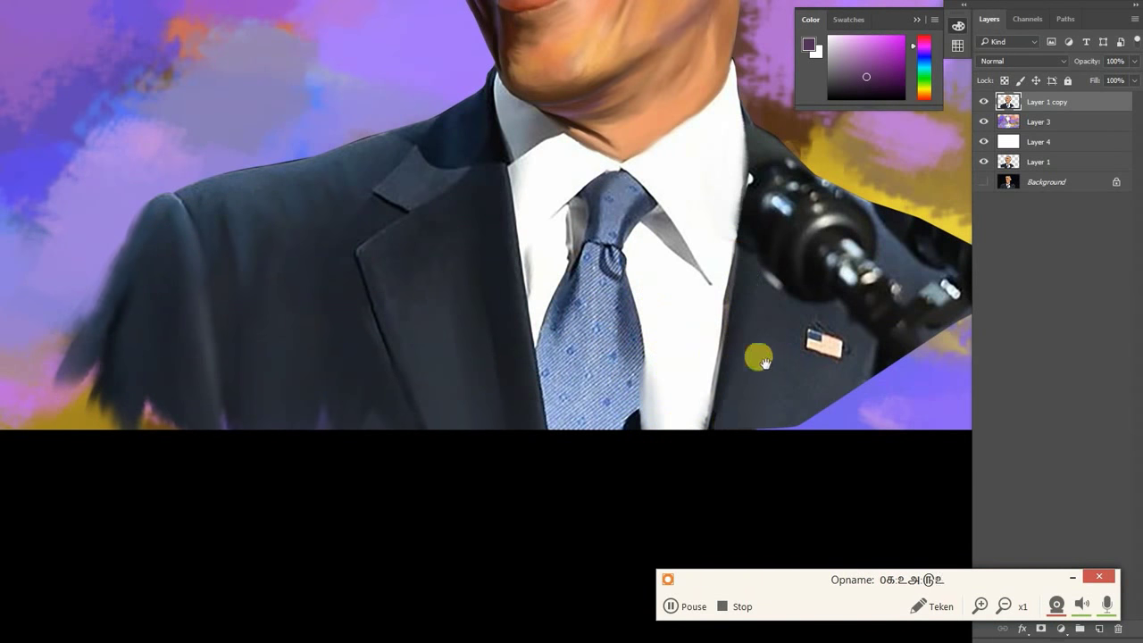
scroll(758, 360, right, 3)
scroll(760, 420, right, 3)
scroll(760, 420, up, 1)
drag(630, 446, 645, 306)
Paint dark navy over the grey beside the microphone and along the jacket edges
scroll(646, 306, left, 3)
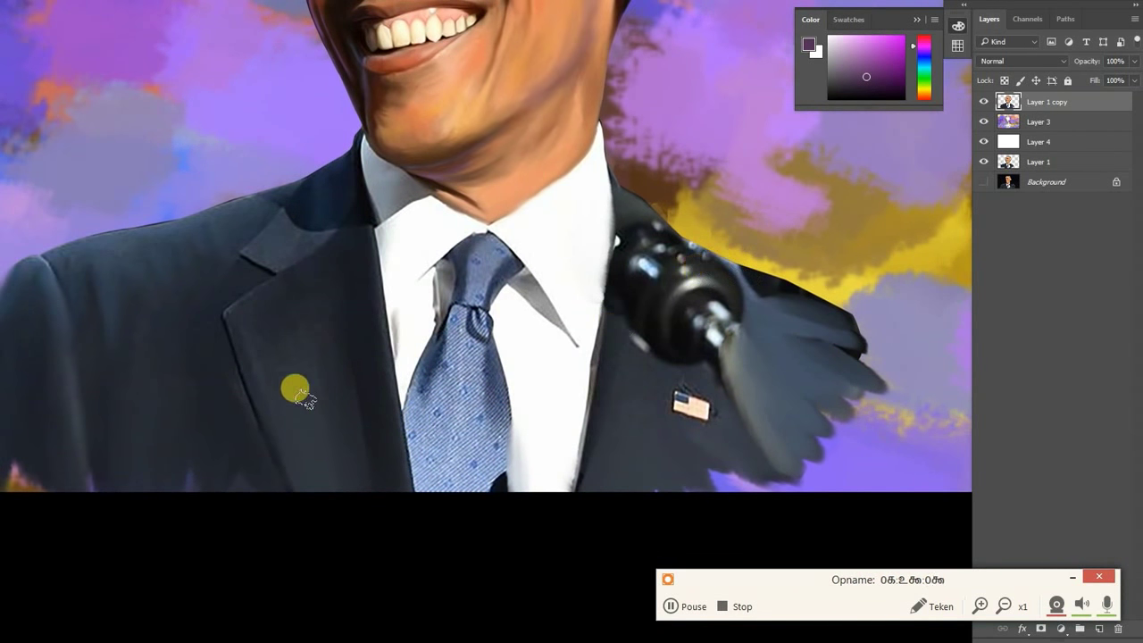
alt+click(298, 393)
mouse_move(801, 335)
mouse_down()
mouse_move(899, 402)
mouse_move(819, 440)
mouse_up()
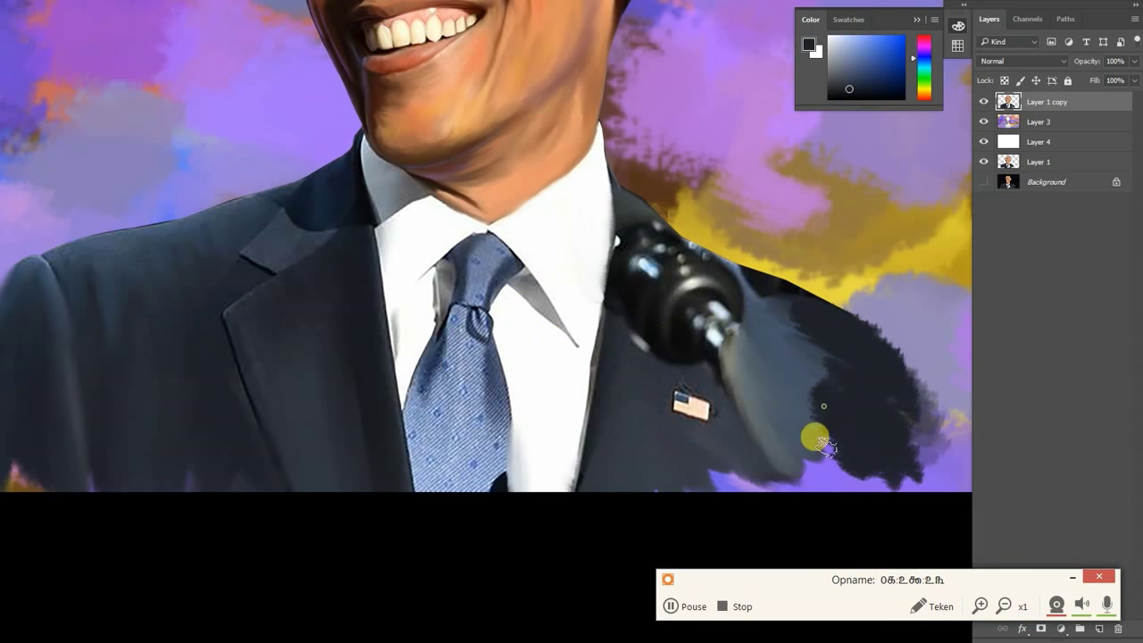
scroll(708, 424, up, 1)
scroll(708, 424, left, 2)
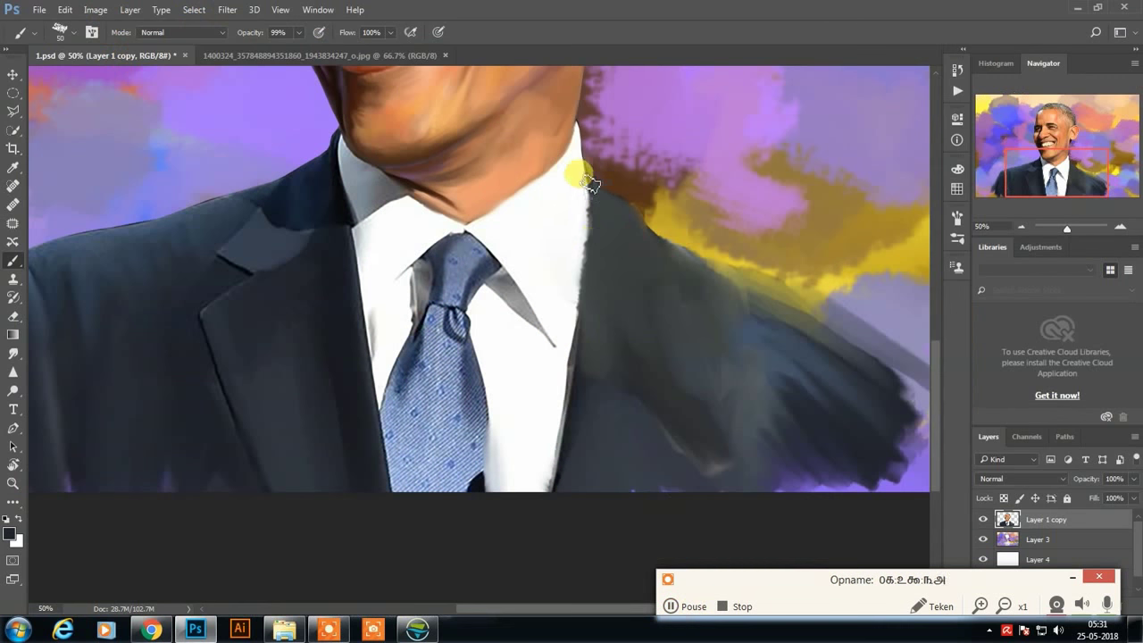
drag(581, 254, 593, 179)
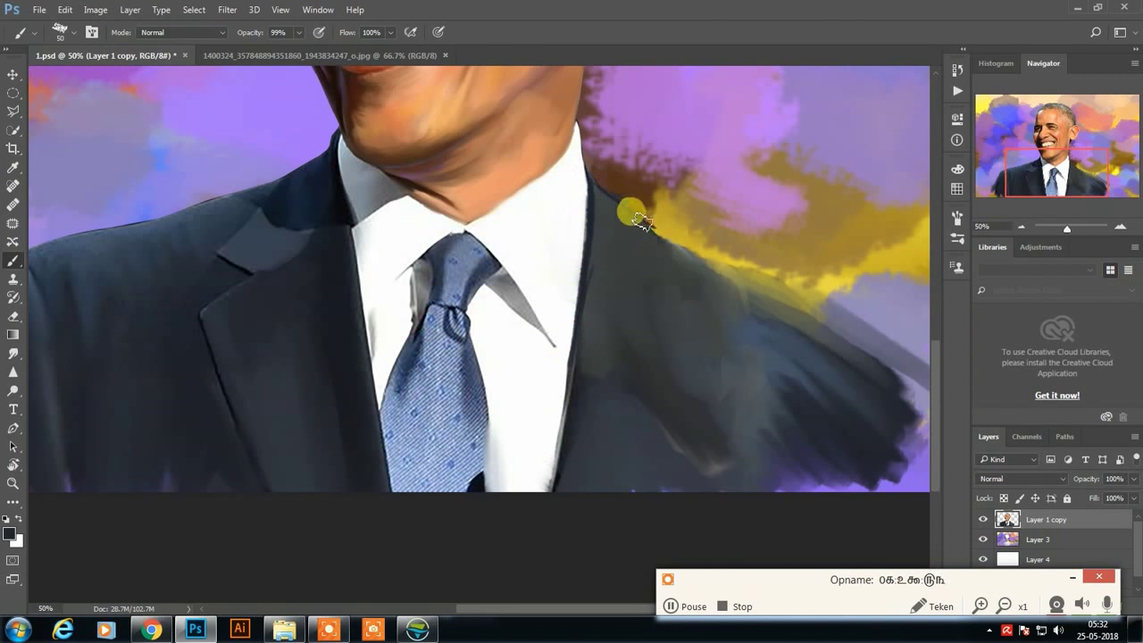
drag(702, 323, 668, 482)
mouse_move(681, 266)
mouse_down()
mouse_move(688, 433)
mouse_move(658, 311)
mouse_move(658, 224)
mouse_up()
drag(641, 294, 610, 443)
drag(732, 246, 643, 267)
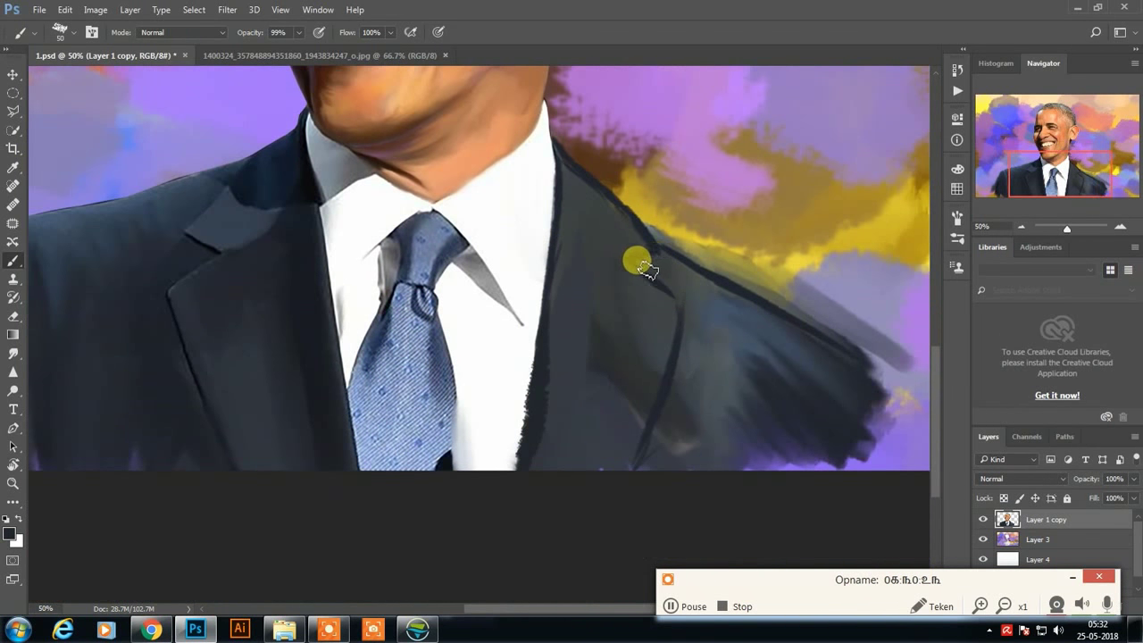
drag(685, 306, 928, 356)
mouse_move(313, 317)
mouse_down()
mouse_move(574, 289)
mouse_move(605, 382)
mouse_move(653, 441)
mouse_move(665, 298)
mouse_move(798, 421)
mouse_move(658, 408)
mouse_move(720, 321)
mouse_move(676, 584)
mouse_up()
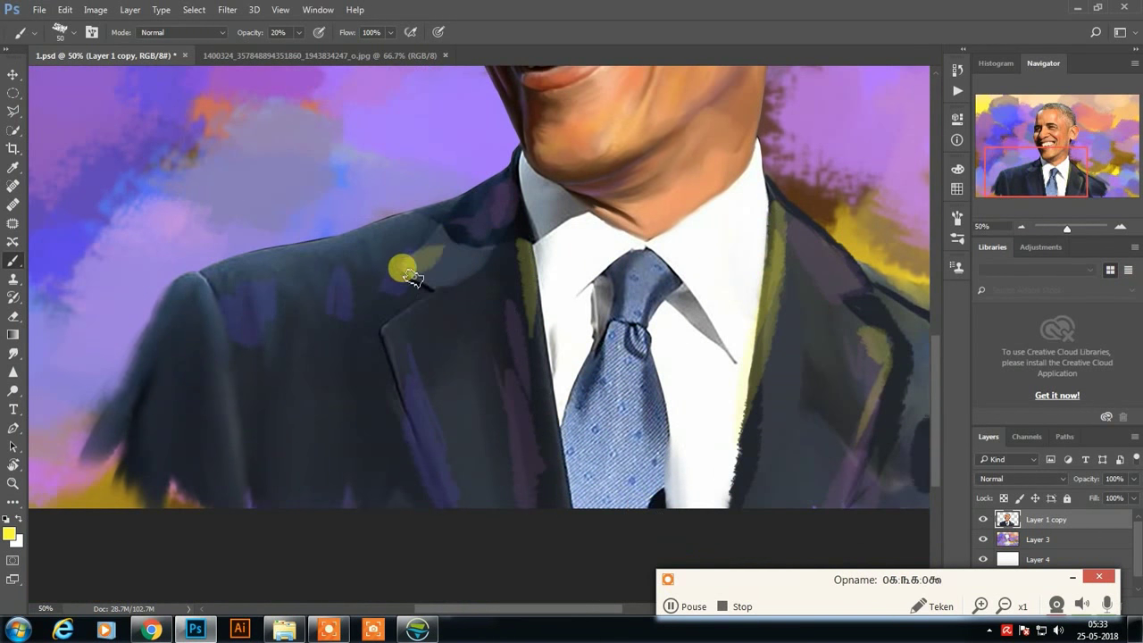
Brush translucent light lavender strokes over the collar and shirt
mouse_move(400, 265)
mouse_down()
mouse_move(573, 365)
mouse_move(579, 345)
mouse_up()
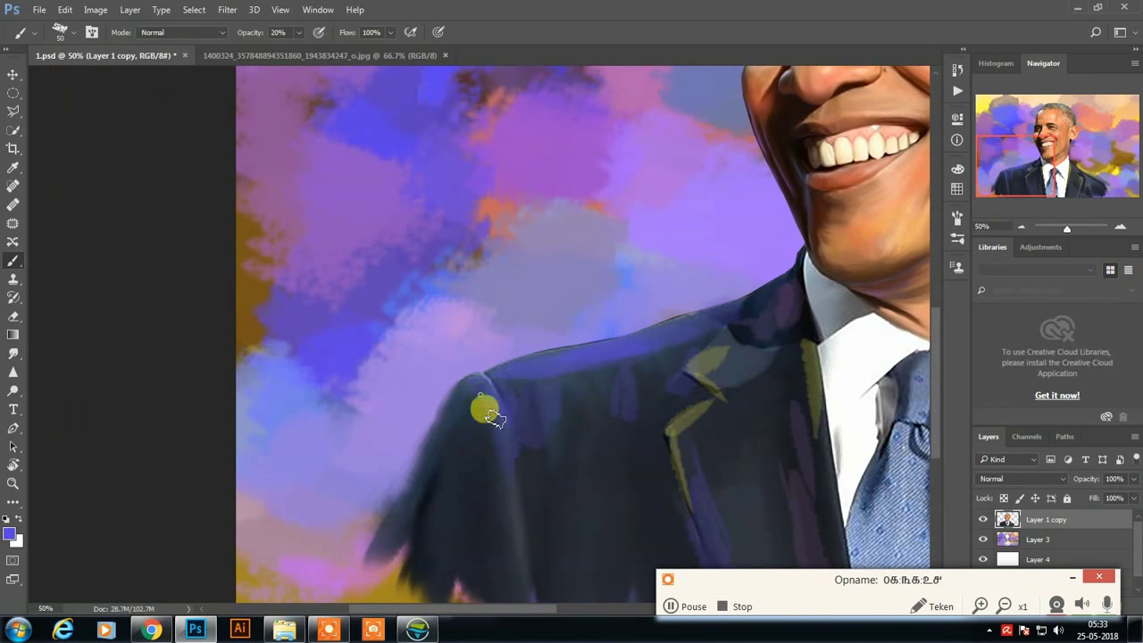
scroll(620, 324, right, 5)
scroll(663, 370, right, 1)
mouse_move(600, 522)
mouse_down()
mouse_move(604, 306)
mouse_move(684, 479)
mouse_move(647, 339)
mouse_up()
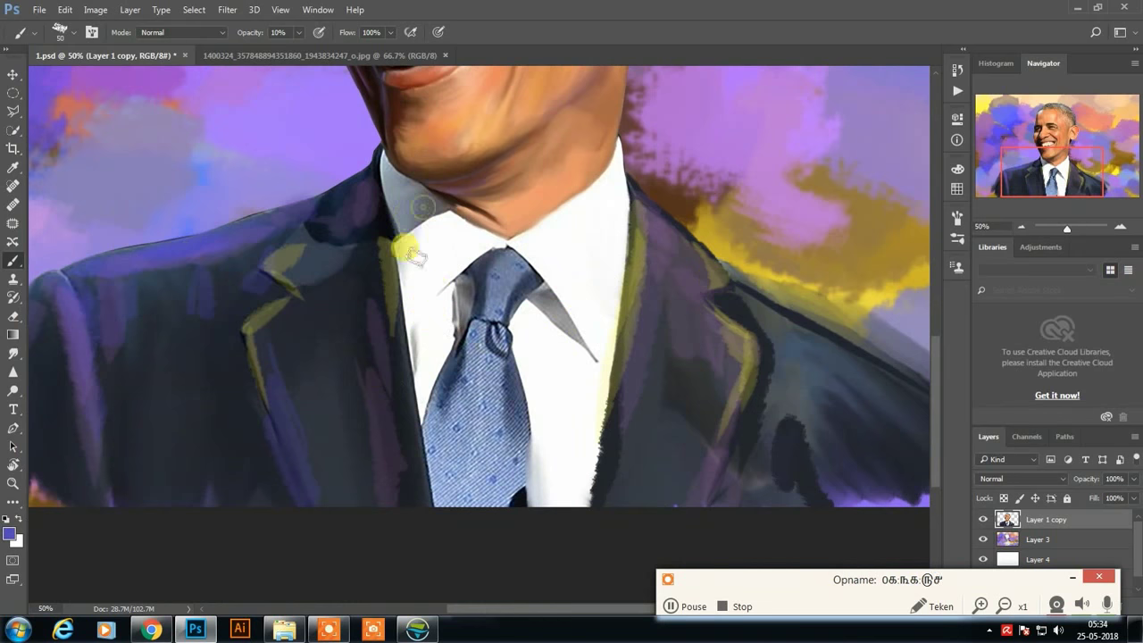
mouse_move(412, 252)
mouse_down()
mouse_move(401, 301)
mouse_move(574, 242)
mouse_move(586, 375)
mouse_move(536, 347)
mouse_move(427, 390)
mouse_up()
mouse_move(552, 317)
mouse_down()
mouse_move(557, 395)
mouse_move(574, 374)
mouse_up()
Smudge at 80% strength to soften the lapel shadow and the tie's right edge
key(r)
scroll(665, 286, down, 5)
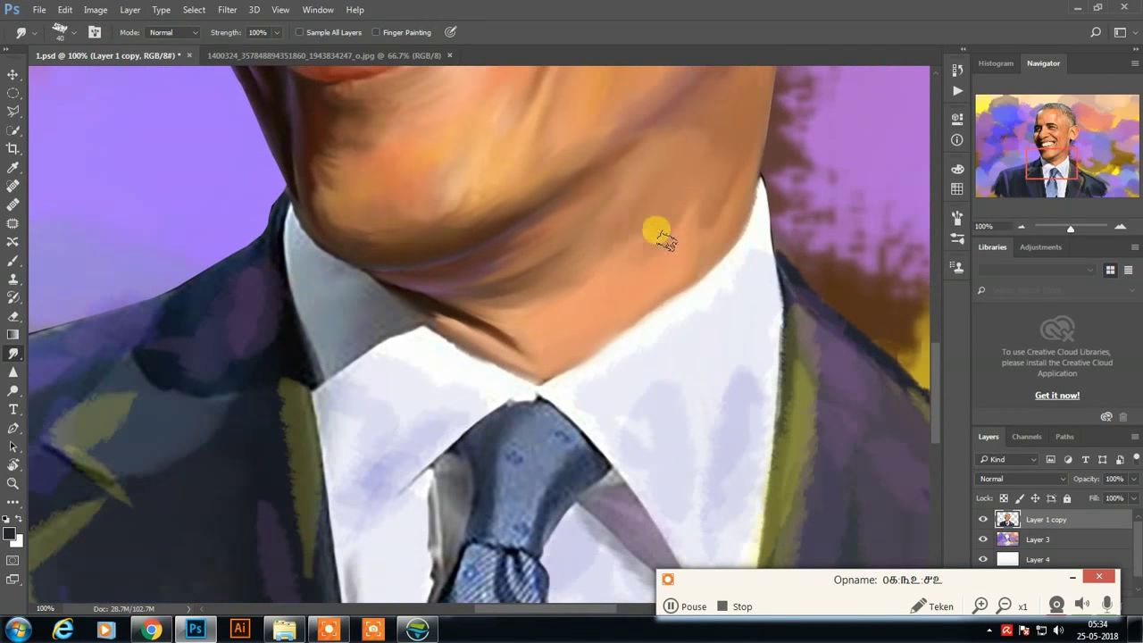
scroll(749, 379, down, 2)
scroll(804, 205, right, 3)
key(8)
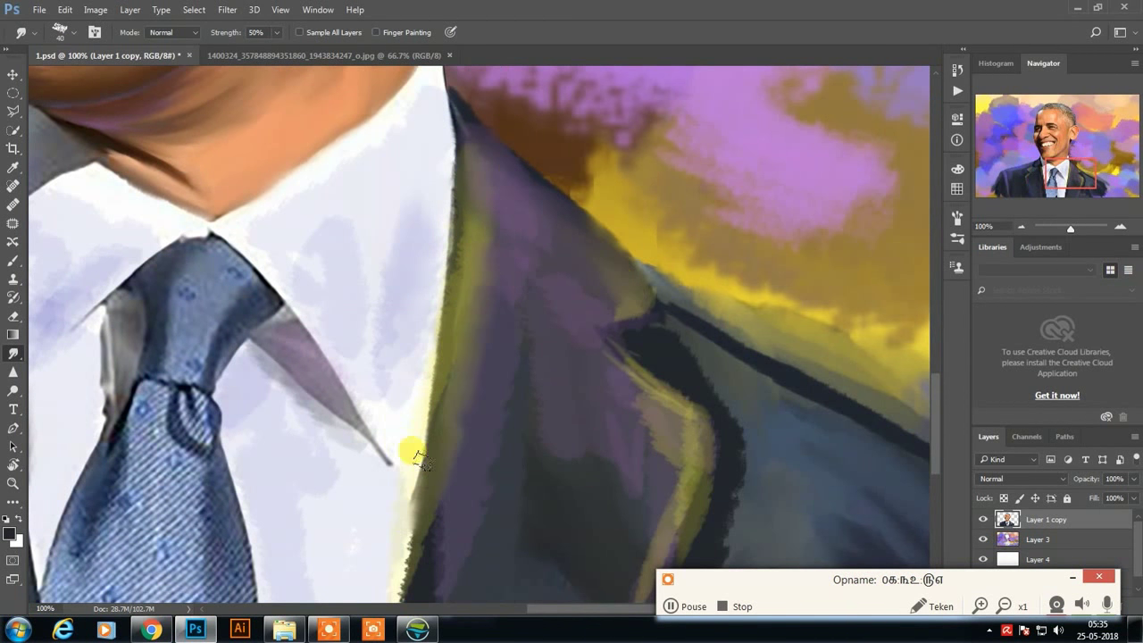
drag(408, 449, 554, 393)
scroll(500, 295, up, 2)
scroll(482, 179, up, 3)
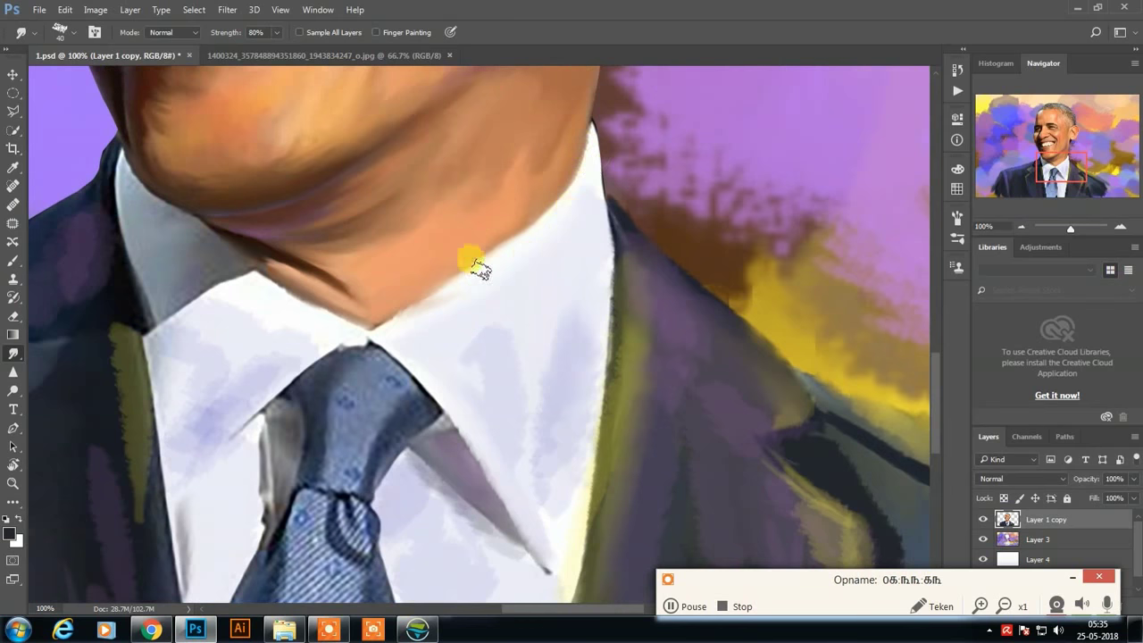
scroll(513, 446, down, 3)
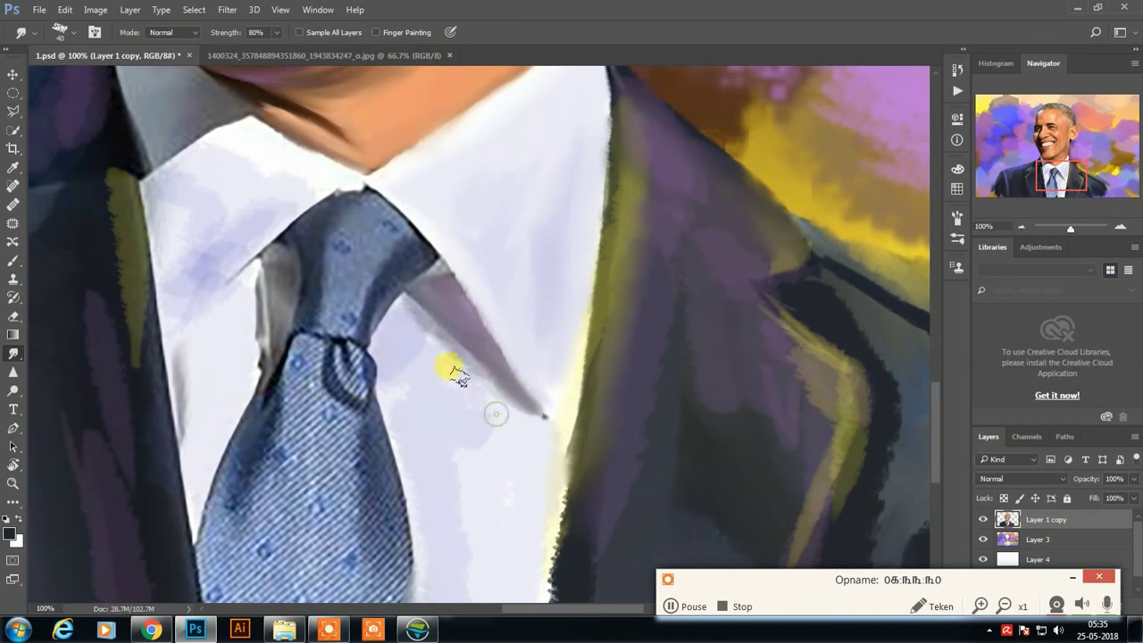
drag(452, 369, 394, 330)
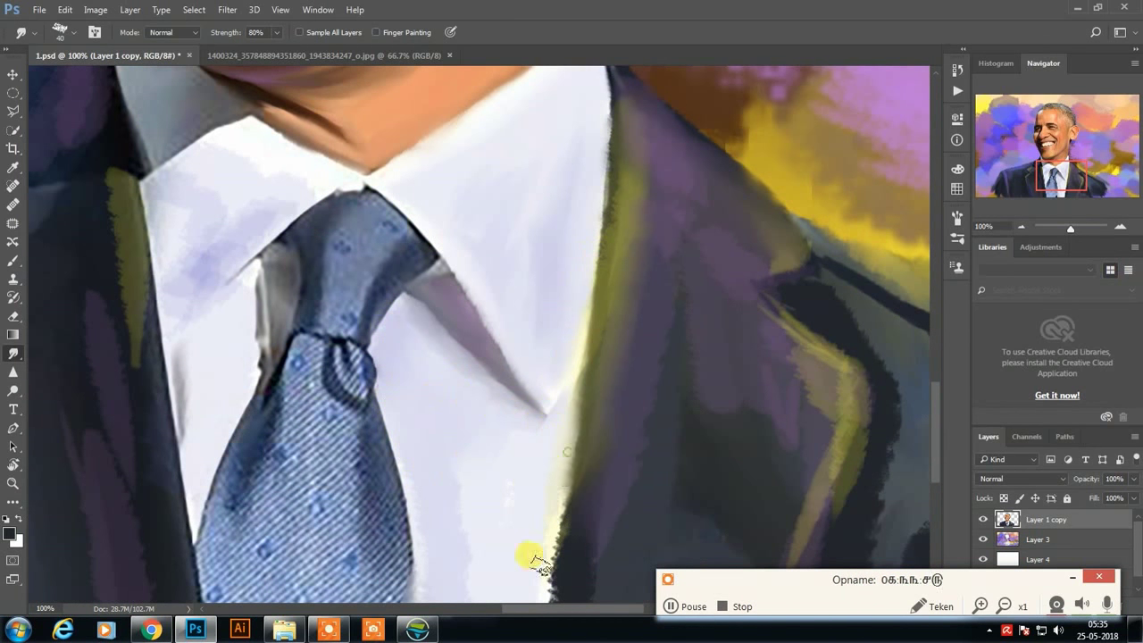
scroll(571, 401, down, 3)
mouse_move(438, 377)
mouse_down()
mouse_move(414, 505)
mouse_move(342, 217)
mouse_move(383, 187)
mouse_move(334, 441)
mouse_move(355, 363)
mouse_up()
Smudge the tie knot, collar and jacket shoulder shadow into soft blended paint
scroll(411, 429, left, 5)
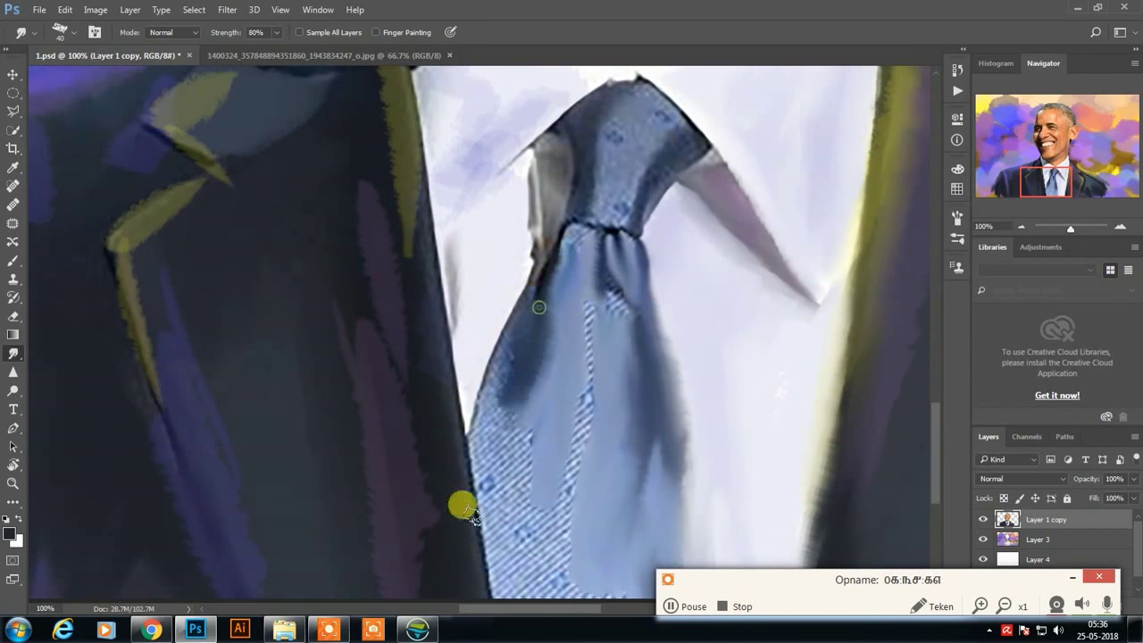
mouse_move(461, 502)
mouse_down()
mouse_move(497, 459)
mouse_move(551, 484)
mouse_up()
scroll(536, 402, down, 5)
scroll(526, 299, up, 5)
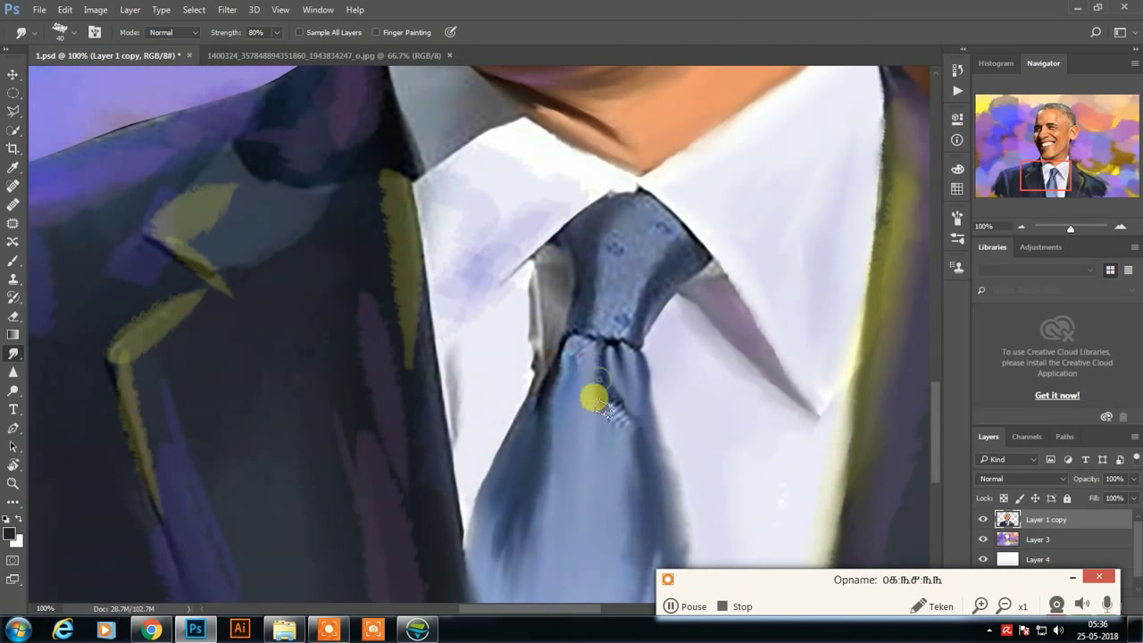
mouse_move(595, 401)
mouse_down()
mouse_move(544, 390)
mouse_move(462, 304)
mouse_up()
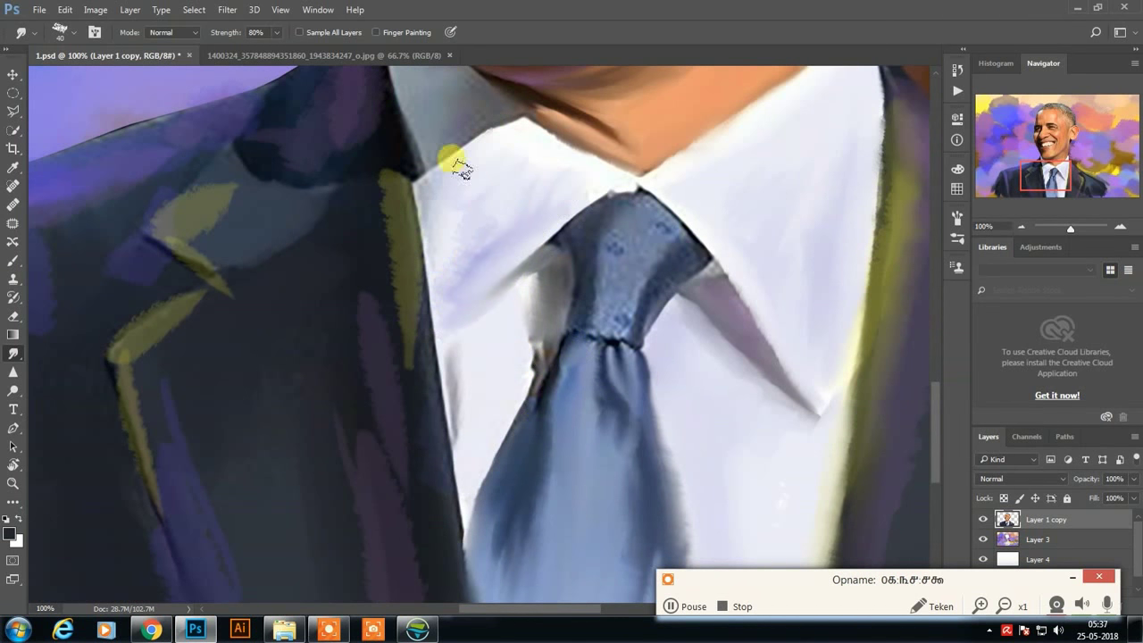
scroll(455, 165, up, 5)
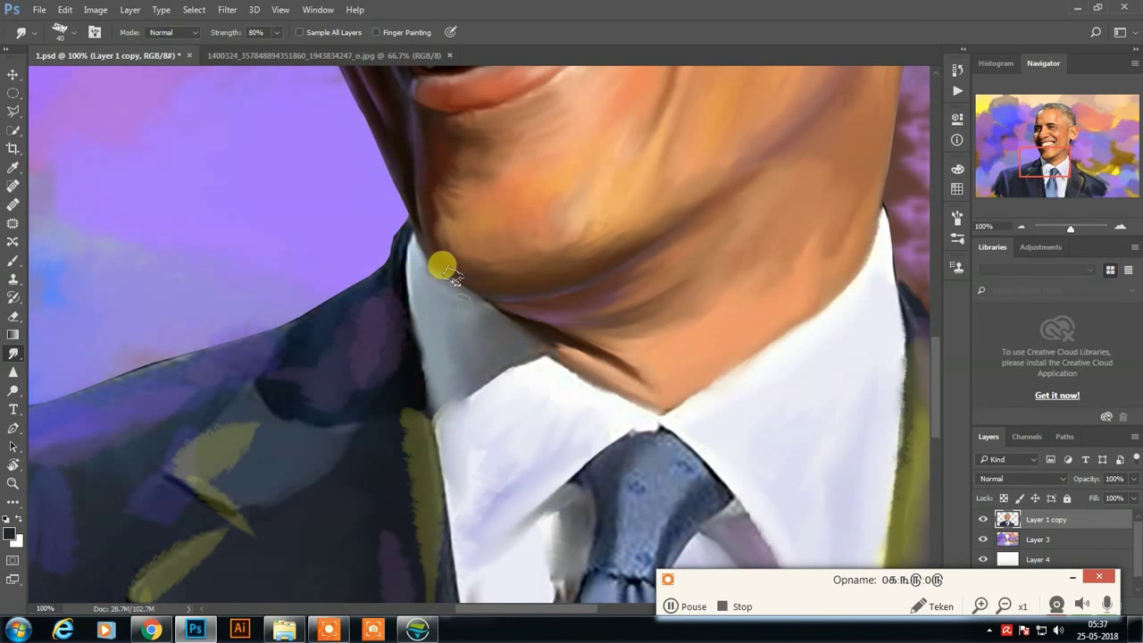
mouse_move(502, 312)
mouse_down()
mouse_move(650, 401)
mouse_move(544, 331)
mouse_up()
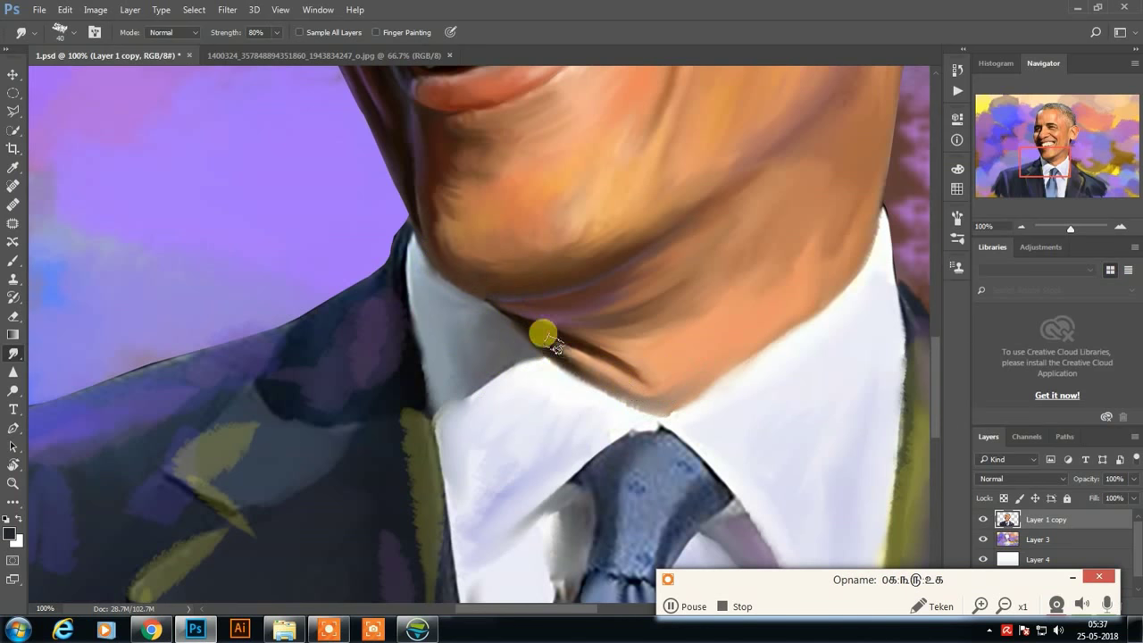
scroll(684, 370, up, 3)
scroll(683, 370, down, 5)
scroll(487, 120, left, 3)
scroll(486, 121, down, 1)
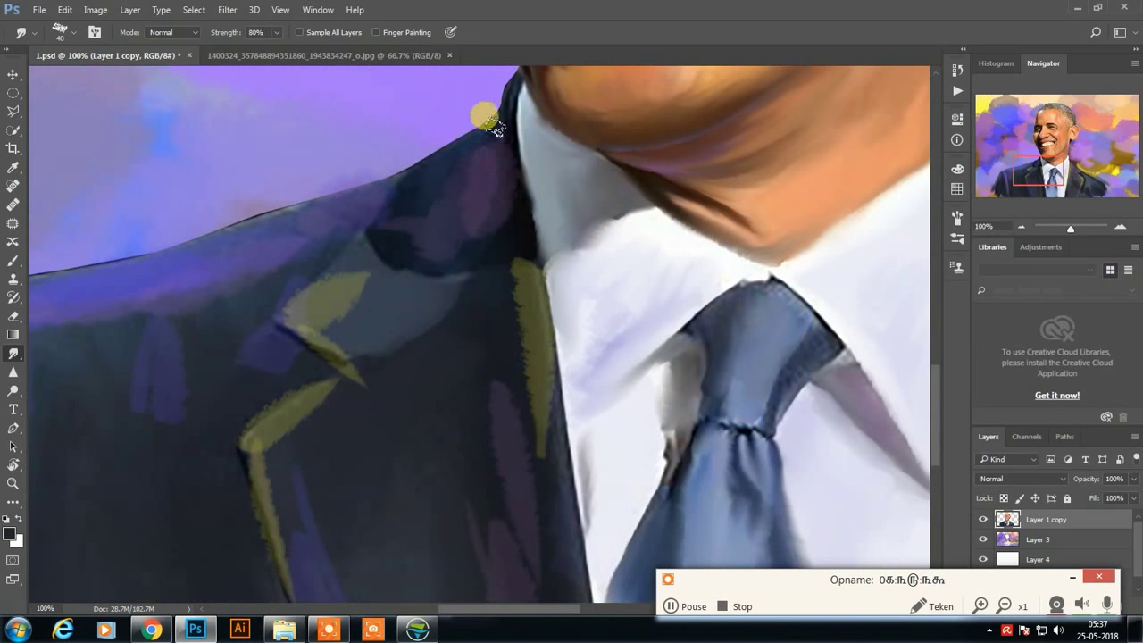
mouse_move(375, 205)
mouse_down()
mouse_move(352, 242)
mouse_move(241, 306)
mouse_move(319, 274)
mouse_up()
mouse_move(341, 341)
mouse_down()
mouse_move(500, 184)
mouse_move(352, 234)
mouse_up()
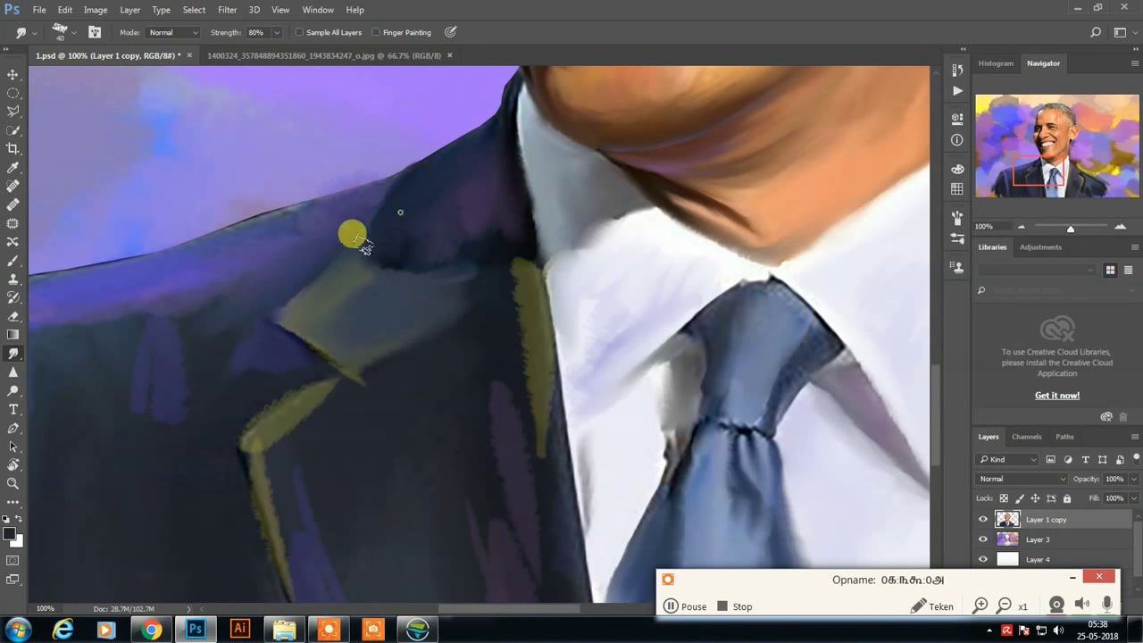
mouse_move(507, 260)
mouse_down()
mouse_move(558, 540)
mouse_move(574, 255)
mouse_move(559, 527)
mouse_move(415, 509)
mouse_move(401, 548)
mouse_up()
Zoom out and smear the lapel's yellow stroke downward
key(ctrl+minus)
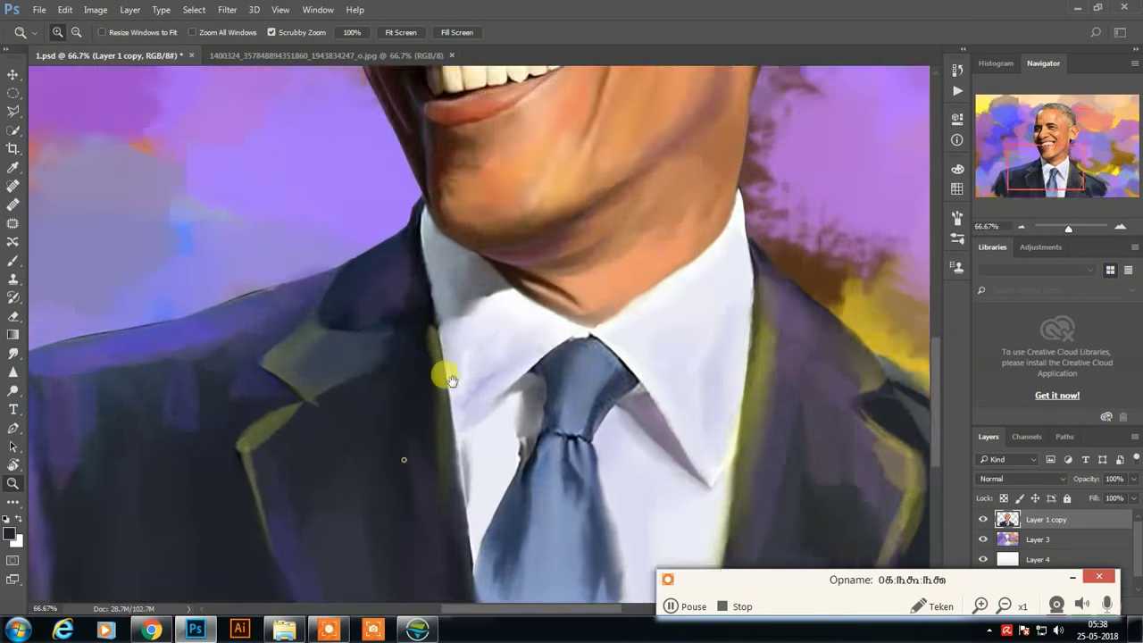
mouse_move(446, 375)
mouse_down()
mouse_move(513, 261)
mouse_move(556, 433)
mouse_up()
key(b)
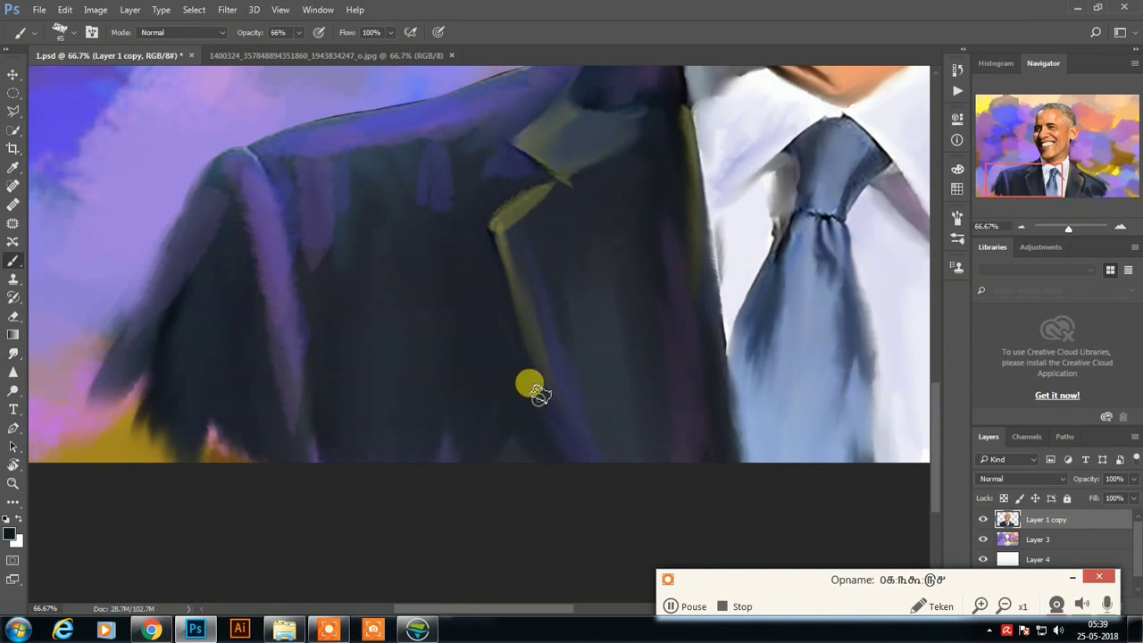
mouse_move(526, 332)
mouse_down()
mouse_move(599, 289)
mouse_move(727, 259)
mouse_up()
At 100% smudge strength, streak pink paint along the left and lower sleeve
key(r)
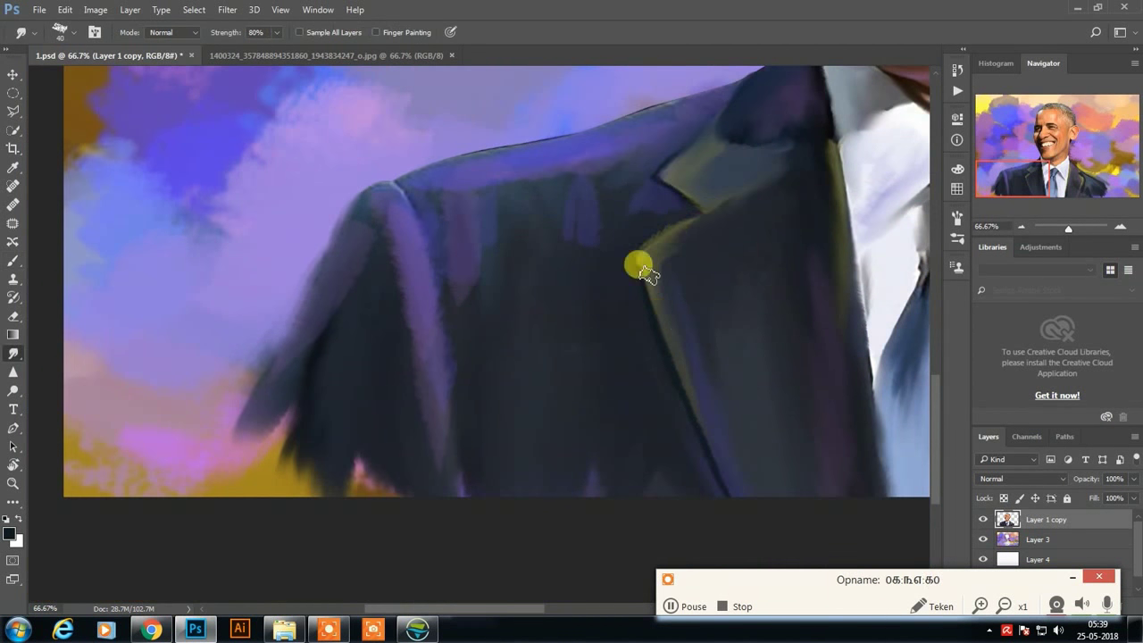
key(0)
drag(362, 487, 373, 362)
drag(382, 475, 242, 434)
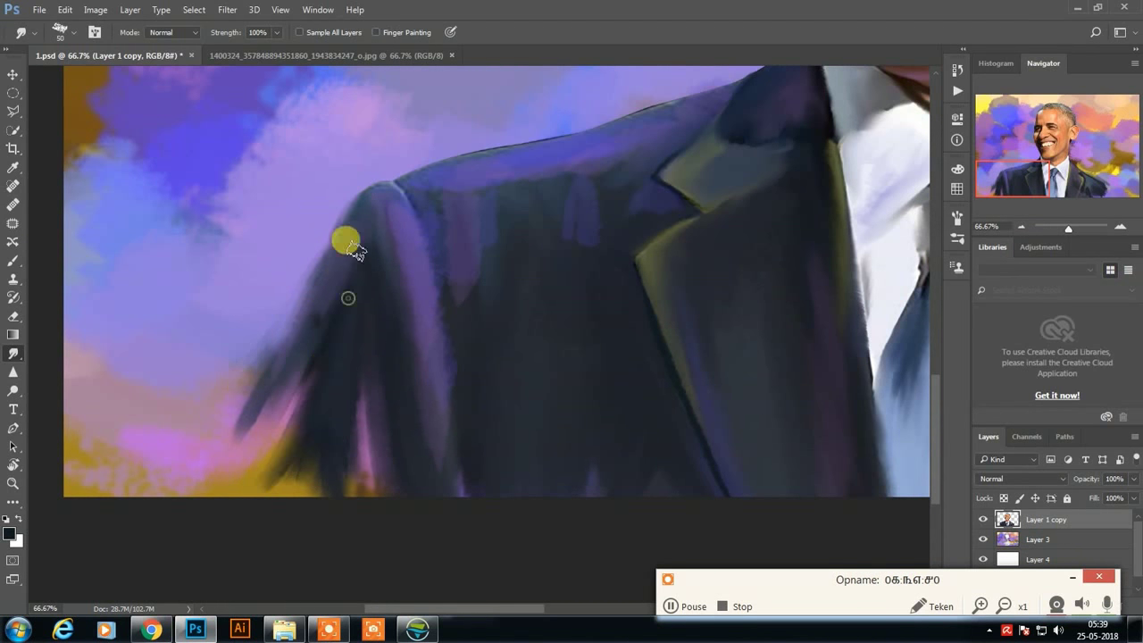
drag(345, 242, 471, 173)
Smear the jacket's shoulder edge and lower jacket near the collar and tie
drag(578, 107, 494, 272)
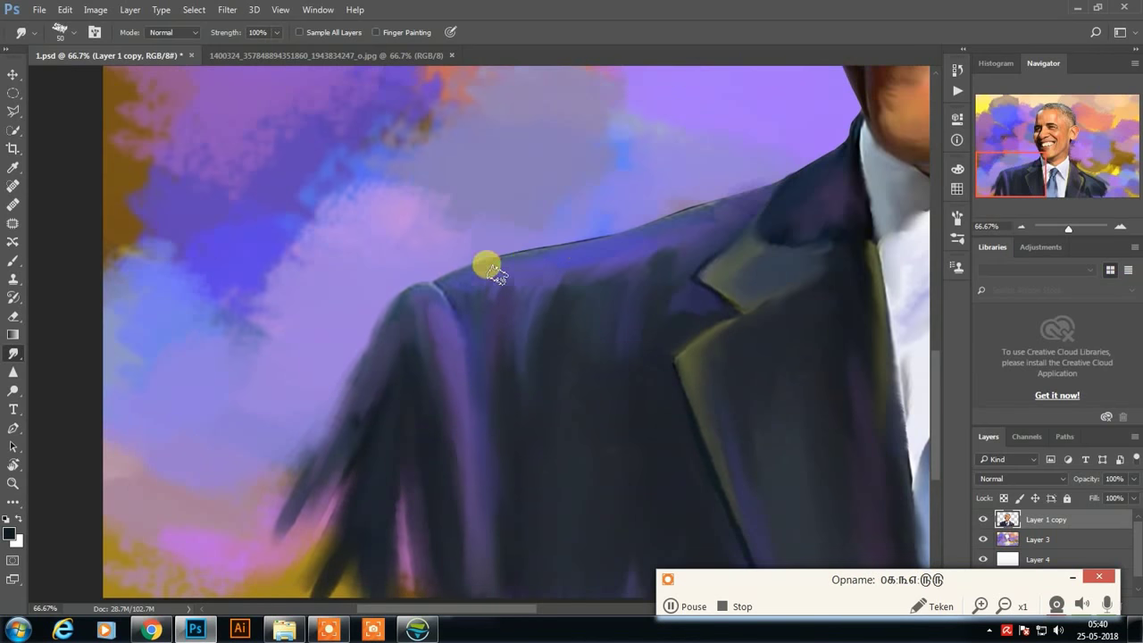
drag(721, 207, 408, 289)
drag(615, 322, 589, 235)
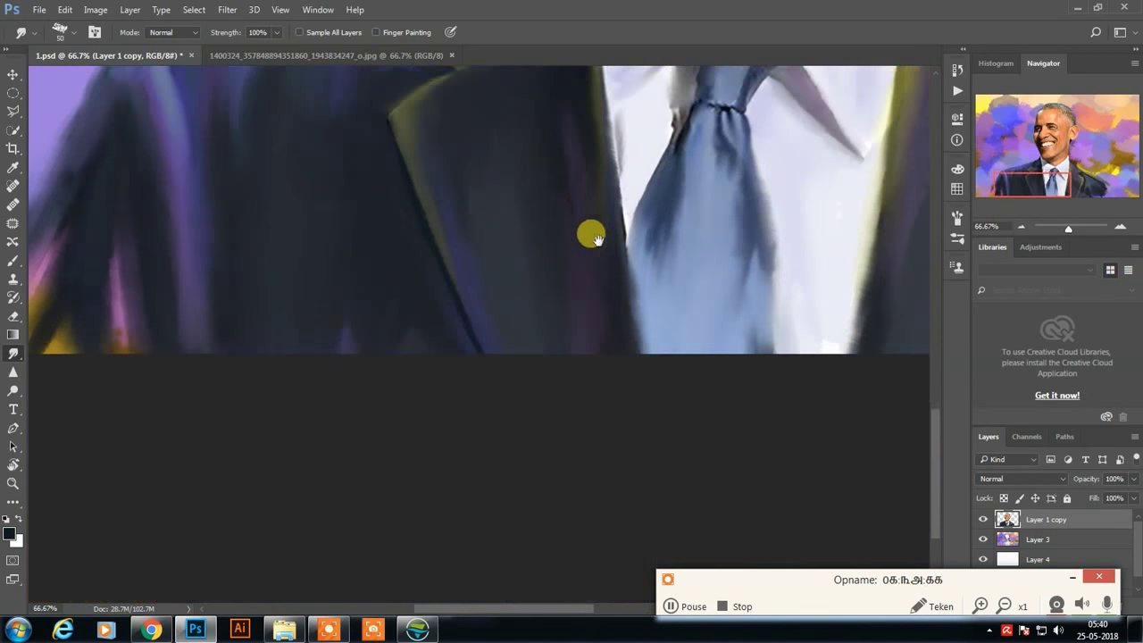
scroll(723, 259, down, 5)
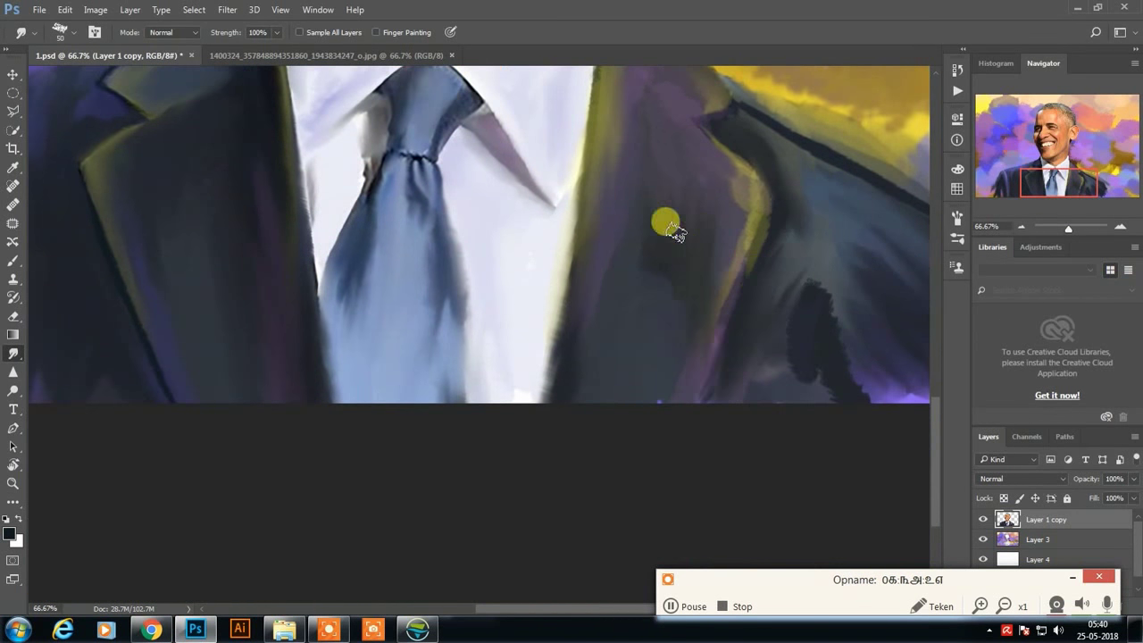
drag(668, 224, 612, 459)
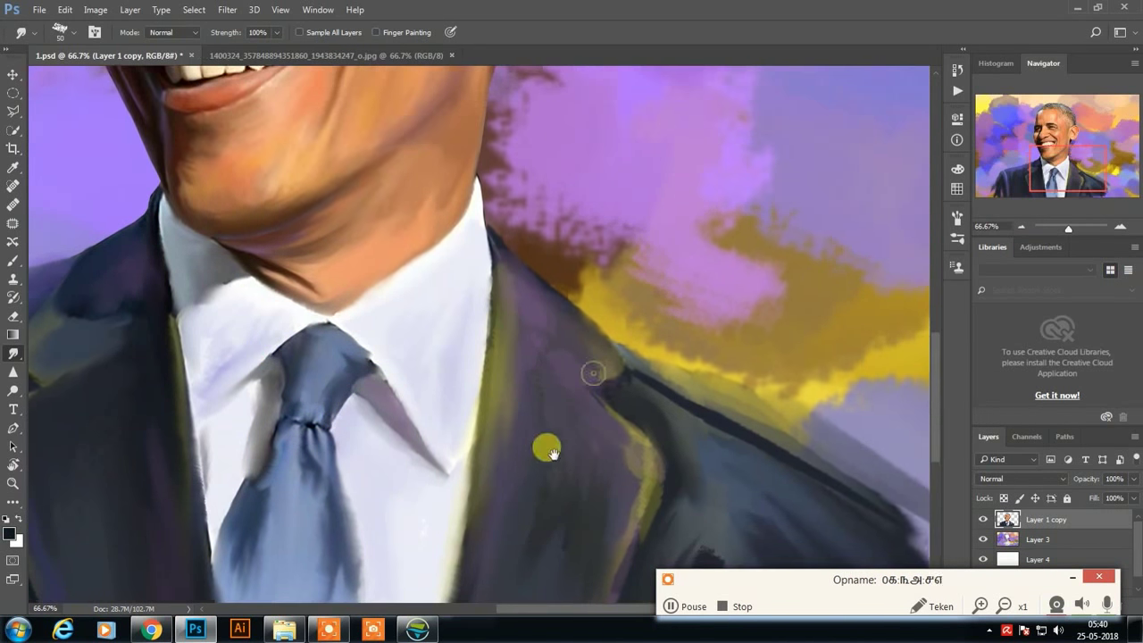
drag(543, 446, 597, 312)
mouse_move(412, 317)
mouse_down()
mouse_move(339, 244)
mouse_move(347, 368)
mouse_move(461, 333)
mouse_move(433, 156)
mouse_move(536, 288)
mouse_up()
scroll(592, 248, left, 5)
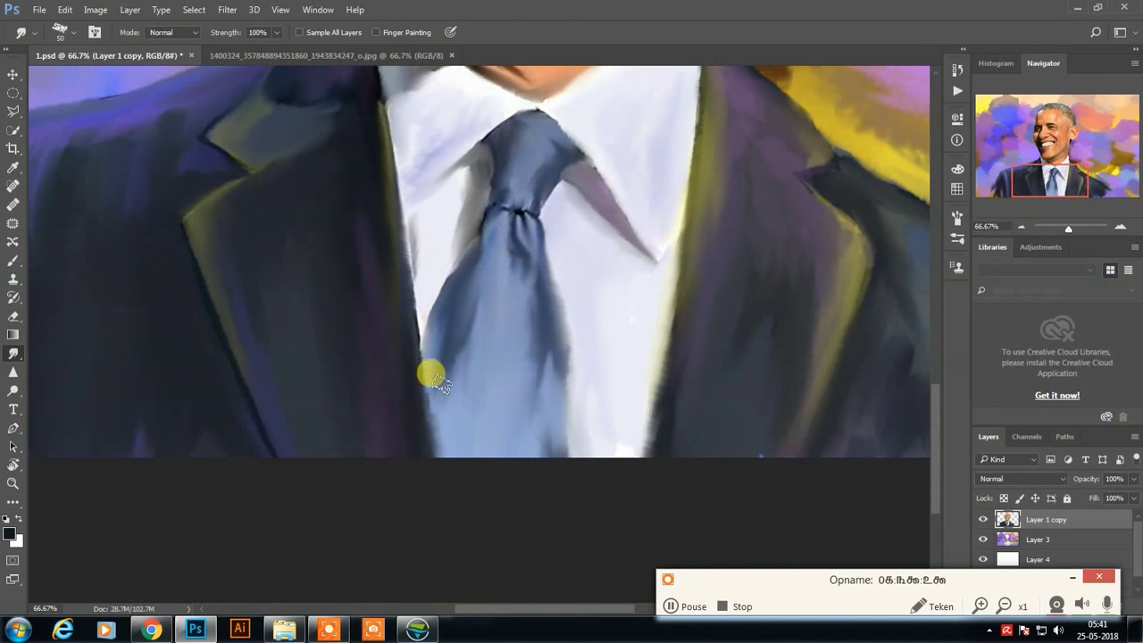
Paint a dark line along the jacket's edge and sample a purple colour
key(b)
drag(383, 112, 429, 406)
drag(676, 245, 765, 271)
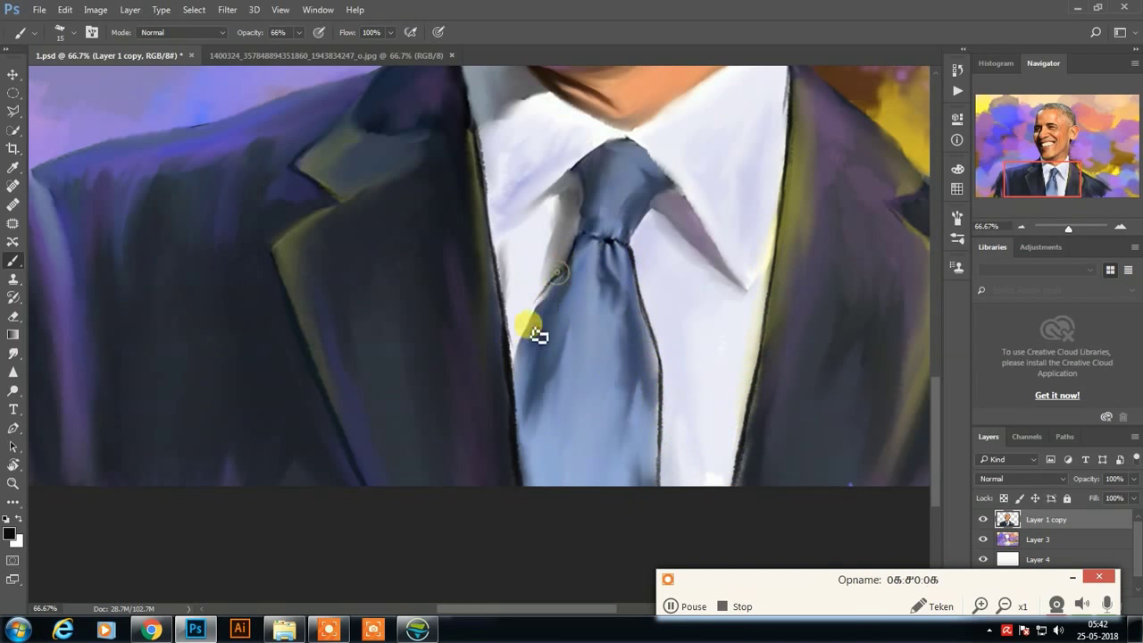
drag(718, 254, 670, 330)
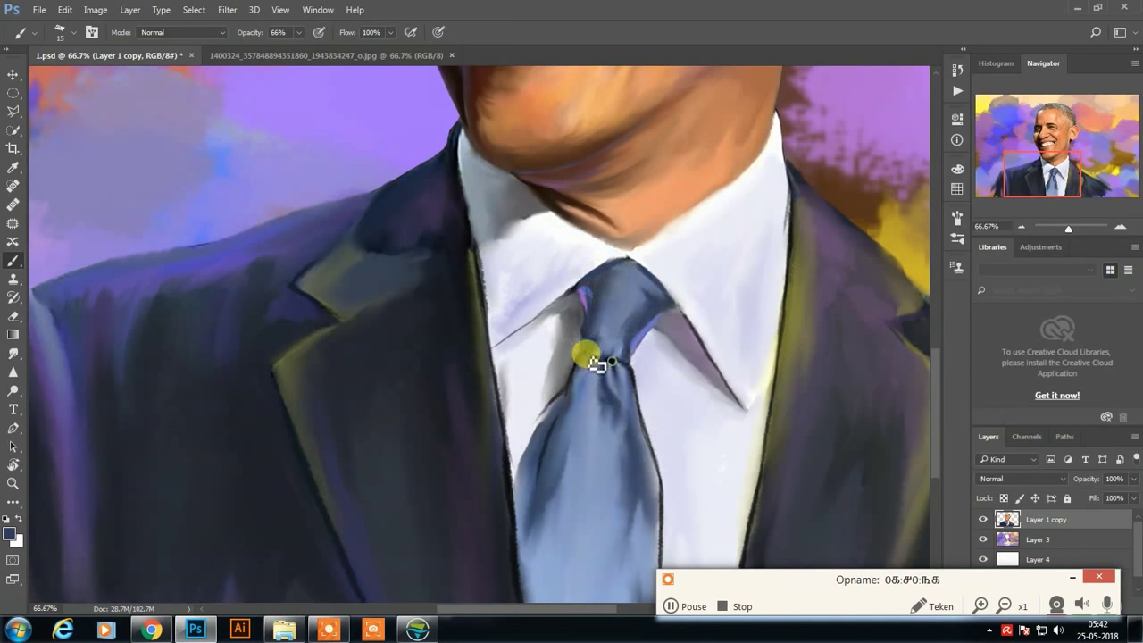
scroll(619, 364, down, 3)
Smudge the dark collar edge line soft and drag the temple hairline toward the ear
key(r)
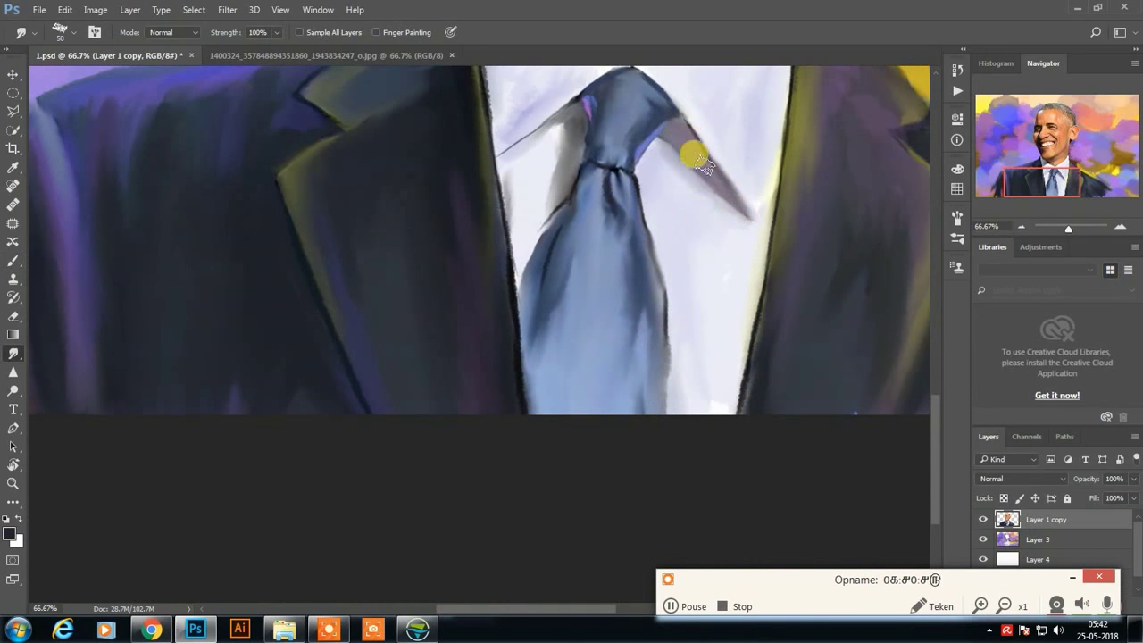
scroll(576, 391, up, 3)
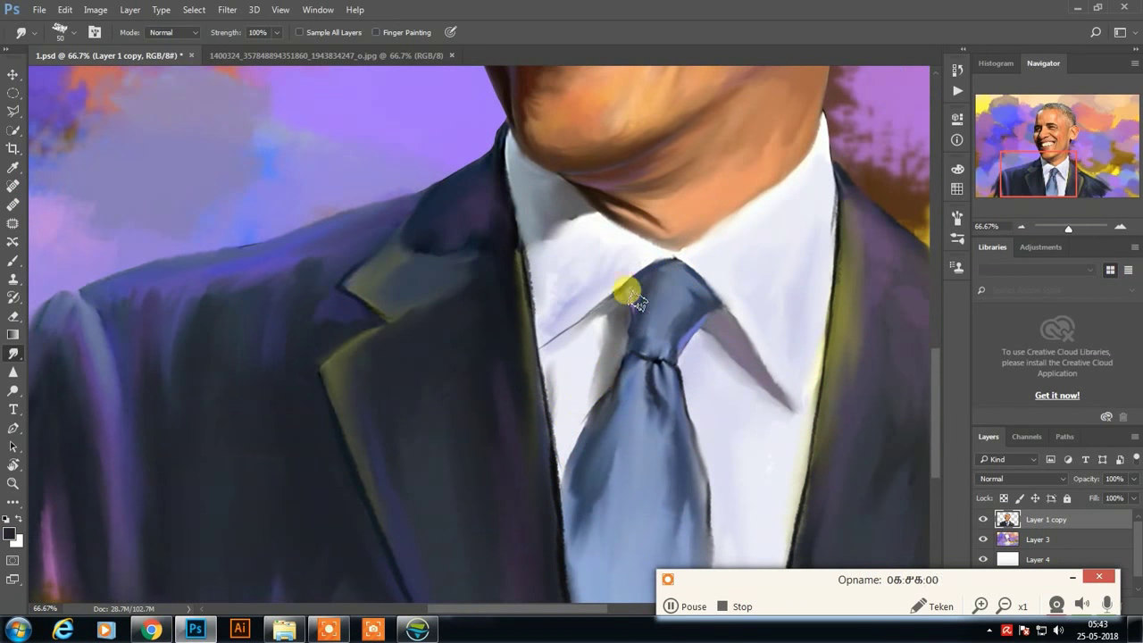
scroll(543, 500, down, 3)
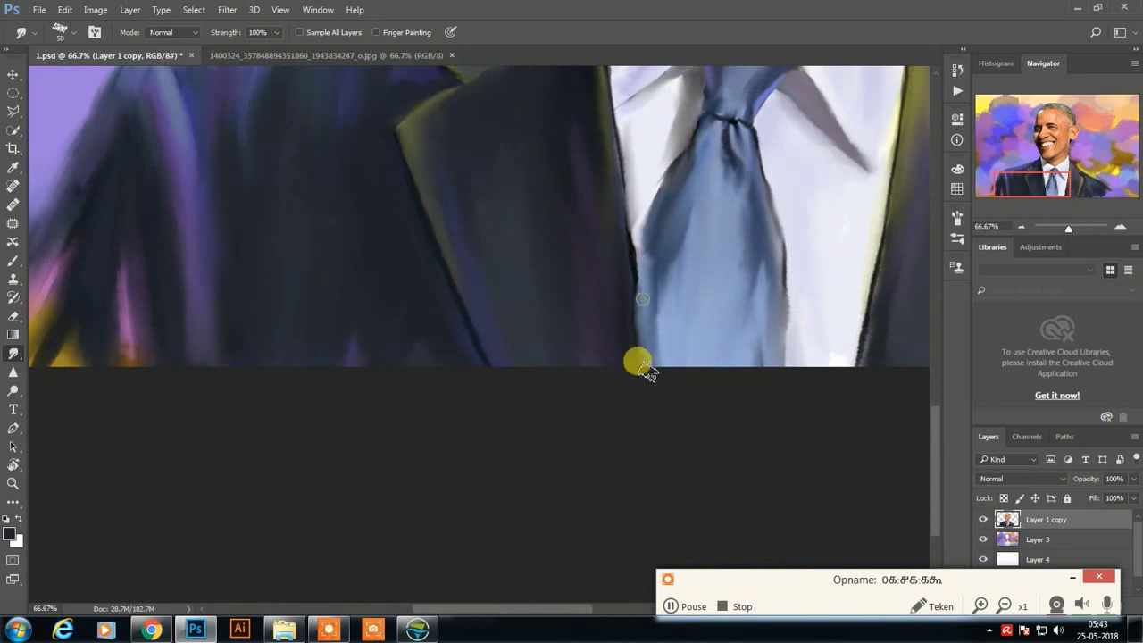
scroll(759, 105, up, 2)
drag(763, 105, 767, 132)
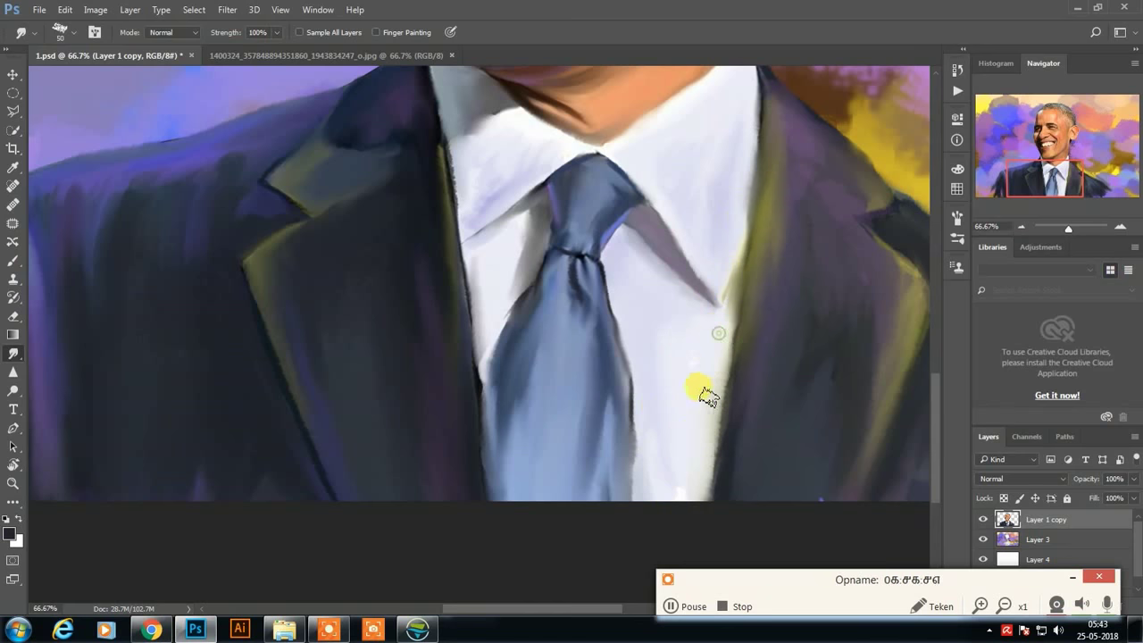
scroll(701, 387, up, 4)
scroll(632, 408, up, 7)
mouse_move(589, 305)
mouse_down()
mouse_move(721, 326)
mouse_move(763, 374)
mouse_up()
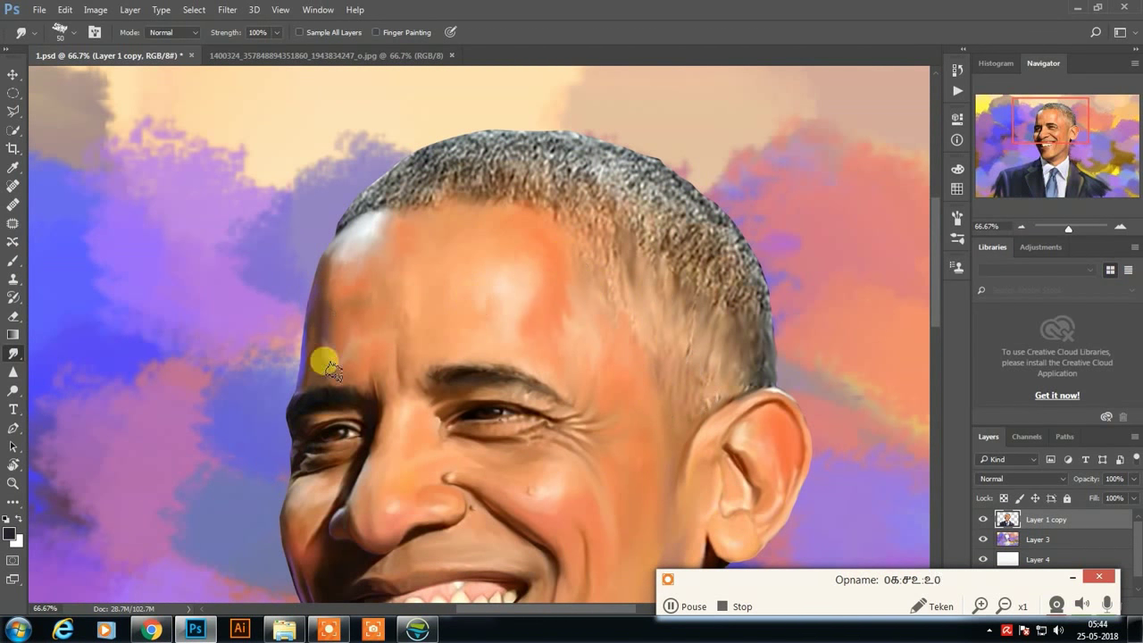
Smudge the forehead hairline and hair strands, then zoom out to 16.67% to view the portrait
mouse_move(591, 323)
mouse_down()
mouse_move(553, 334)
mouse_move(541, 184)
mouse_move(740, 311)
mouse_move(753, 370)
mouse_move(696, 207)
mouse_move(625, 145)
mouse_move(512, 200)
mouse_up()
mouse_move(625, 214)
mouse_down()
mouse_move(724, 286)
mouse_move(464, 170)
mouse_move(469, 145)
mouse_move(747, 125)
mouse_up()
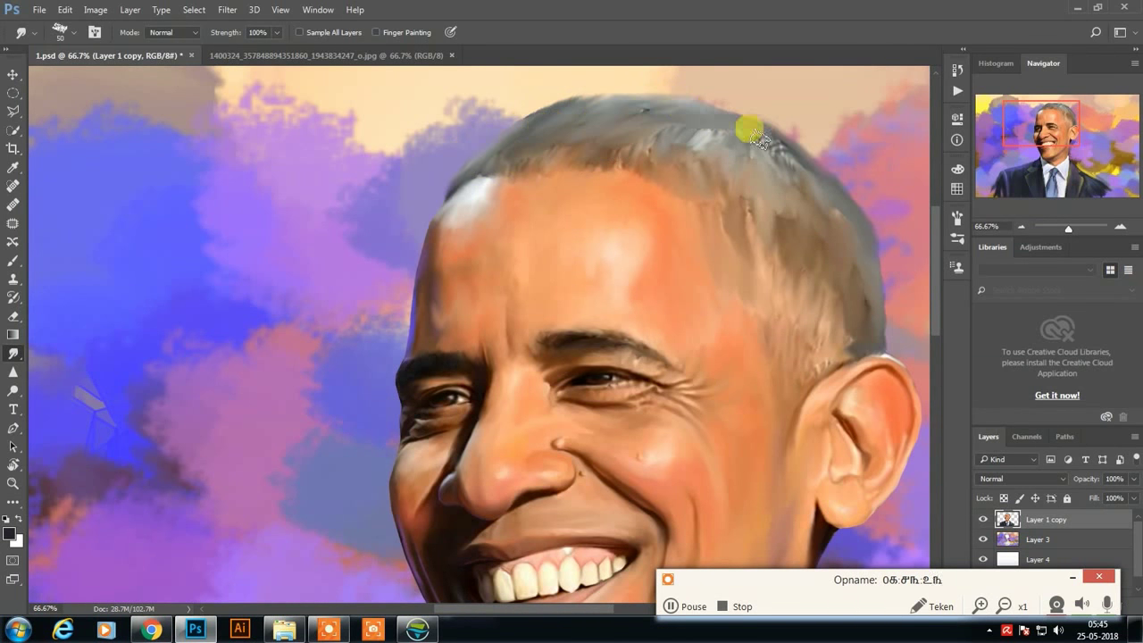
scroll(725, 337, down, 1)
key(z)
key(ctrl+minus)
key(ctrl+minus)
key(ctrl+minus)
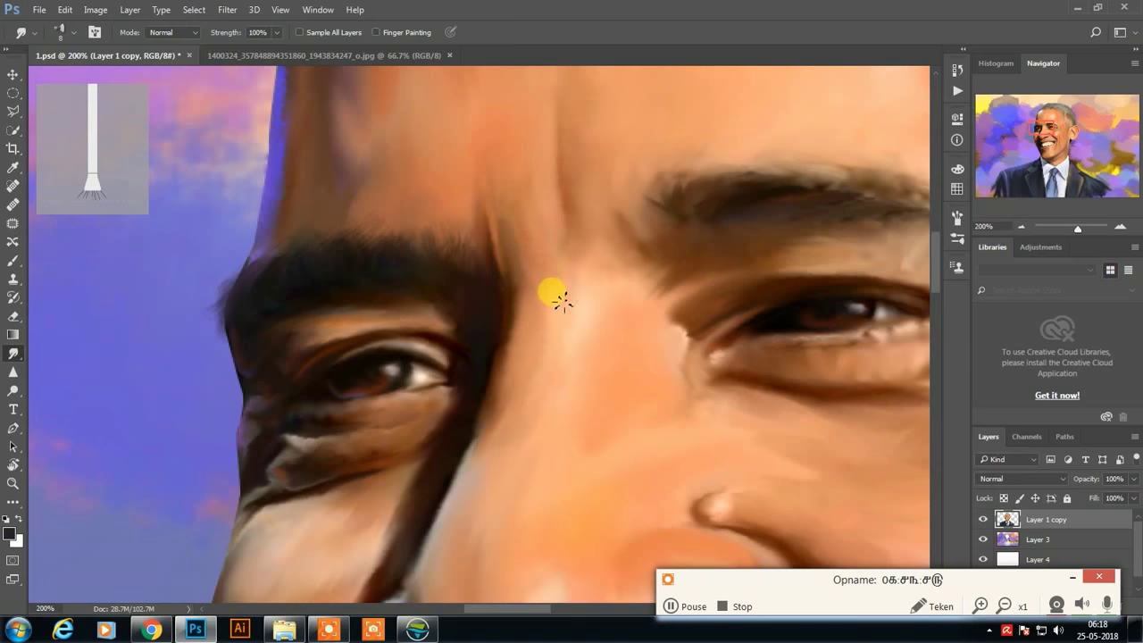
Set a 20 px long flat bristle tip and paint strands along the hairline
key(F5)
drag(929, 279, 925, 242)
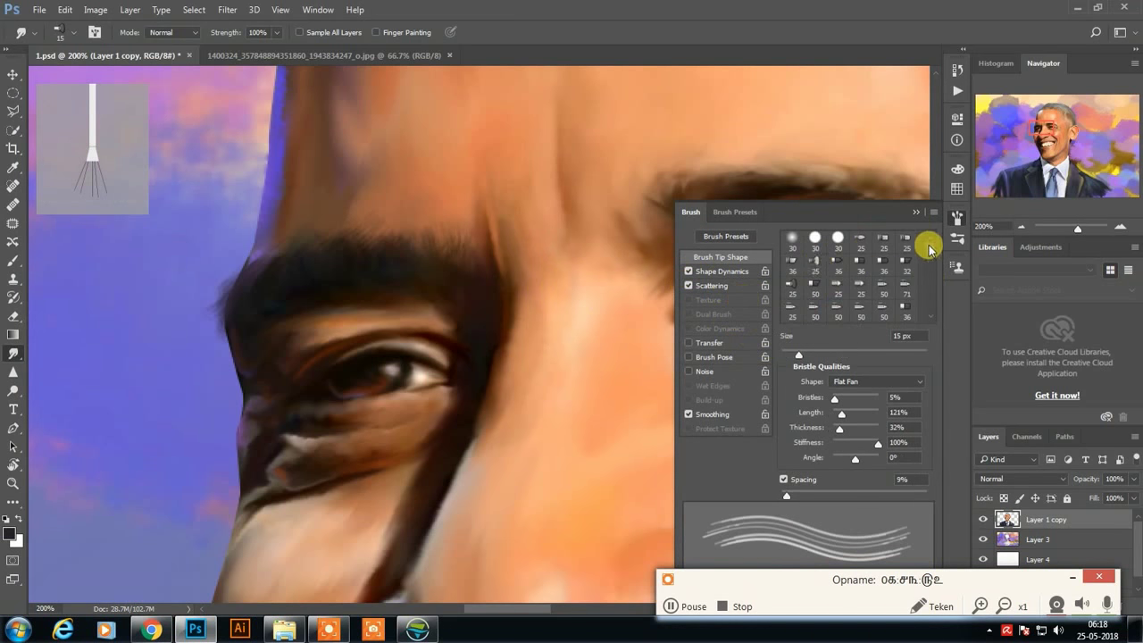
click(805, 272)
click(721, 270)
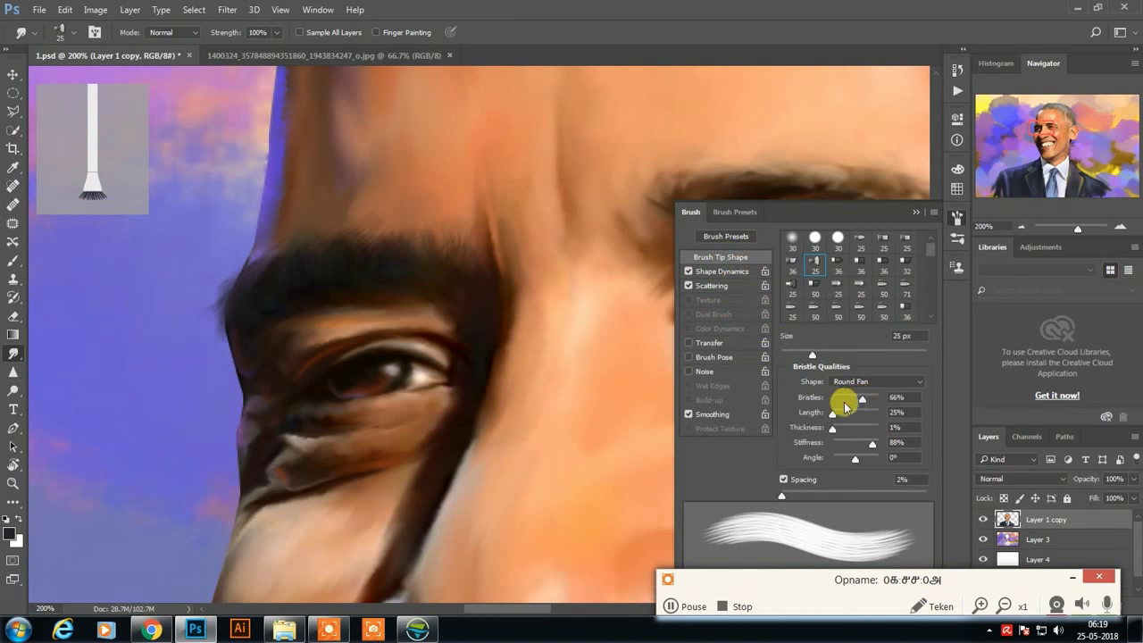
drag(809, 355, 804, 354)
mouse_move(863, 399)
mouse_down()
mouse_move(834, 397)
mouse_move(857, 415)
mouse_move(832, 429)
mouse_up()
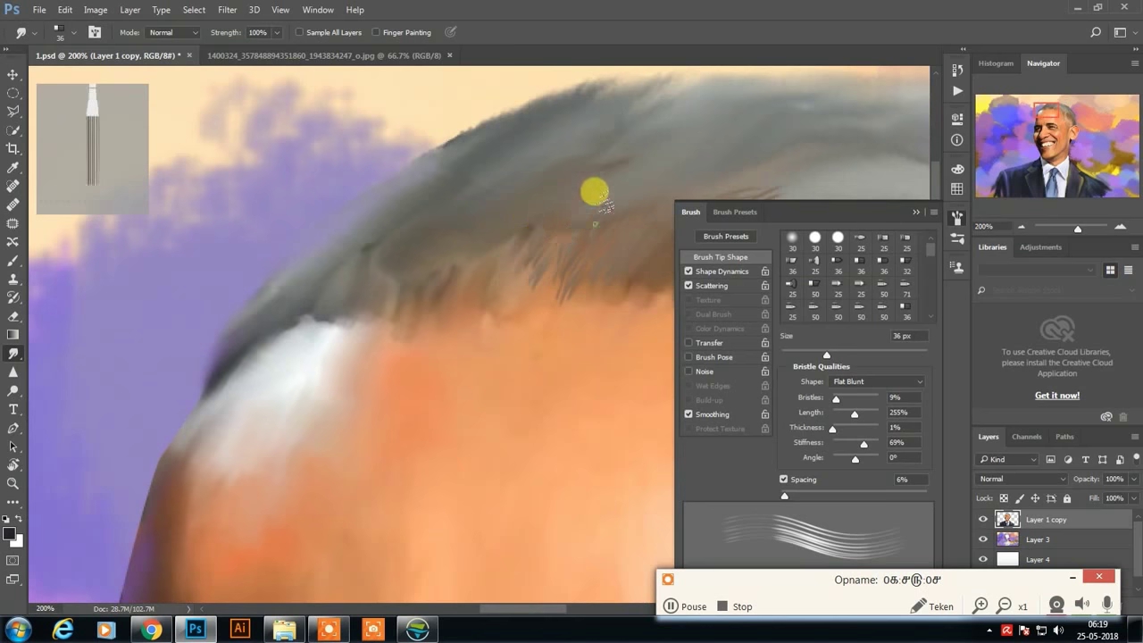
mouse_move(595, 192)
mouse_down()
mouse_move(370, 288)
mouse_move(211, 314)
mouse_up()
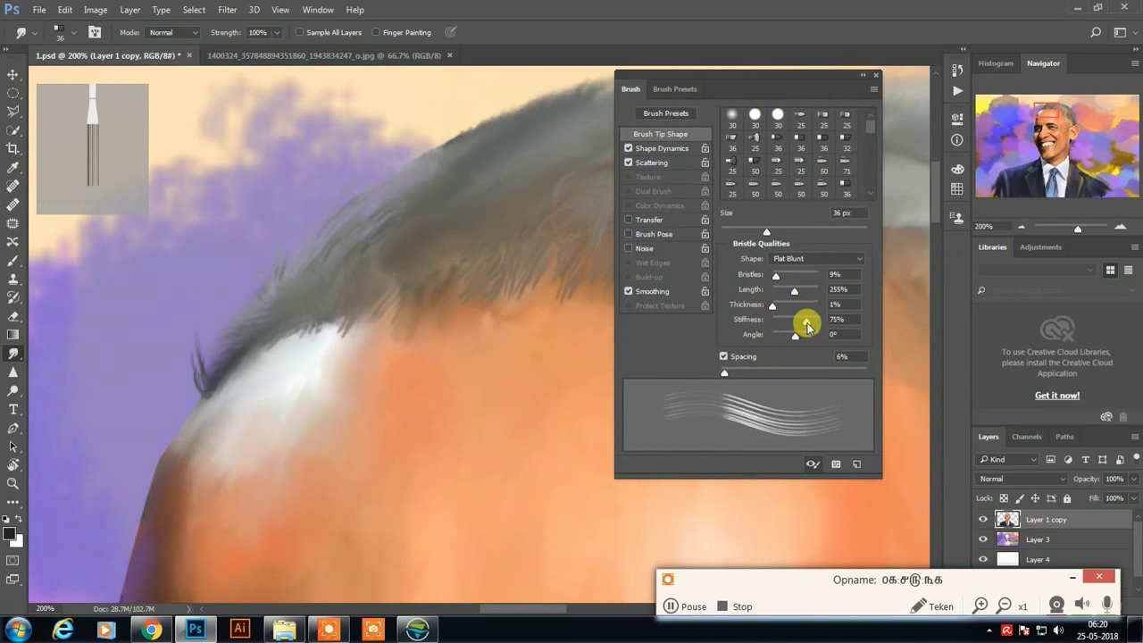
Switch to a flat fan bristle tip at 51 px, 1% spacing, 43% stiffness, 3% bristles
click(734, 152)
click(843, 141)
drag(766, 234, 785, 231)
drag(724, 372, 720, 372)
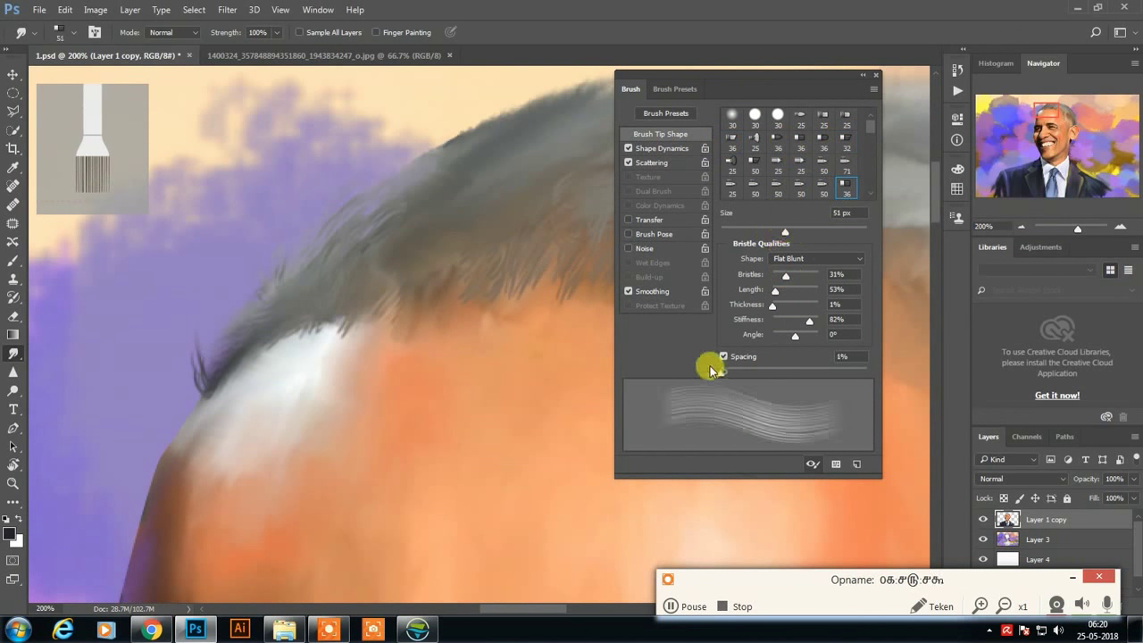
mouse_move(775, 289)
mouse_down()
mouse_move(794, 289)
mouse_move(774, 305)
mouse_move(804, 321)
mouse_up()
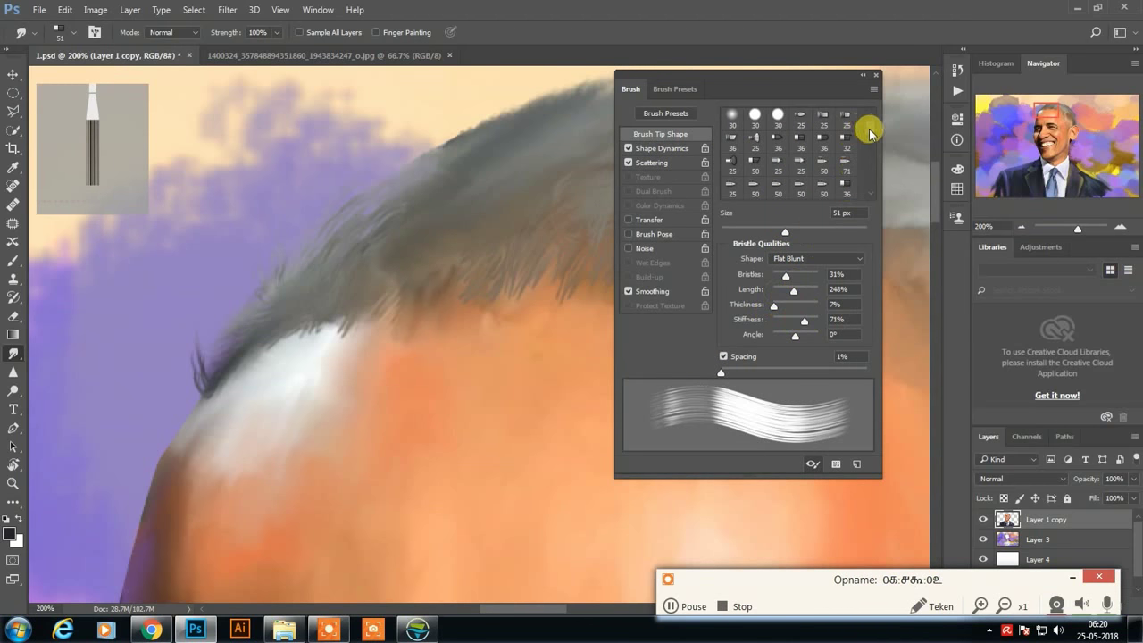
click(755, 187)
mouse_move(785, 274)
mouse_down()
mouse_move(772, 304)
mouse_move(777, 276)
mouse_up()
drag(803, 319, 791, 318)
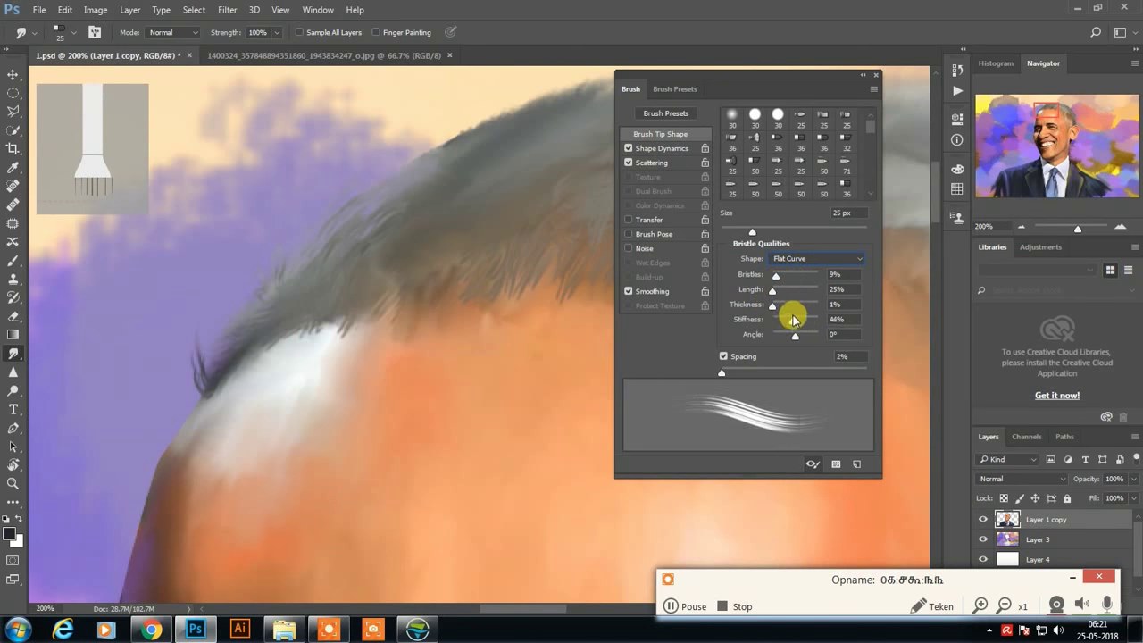
drag(777, 276, 773, 276)
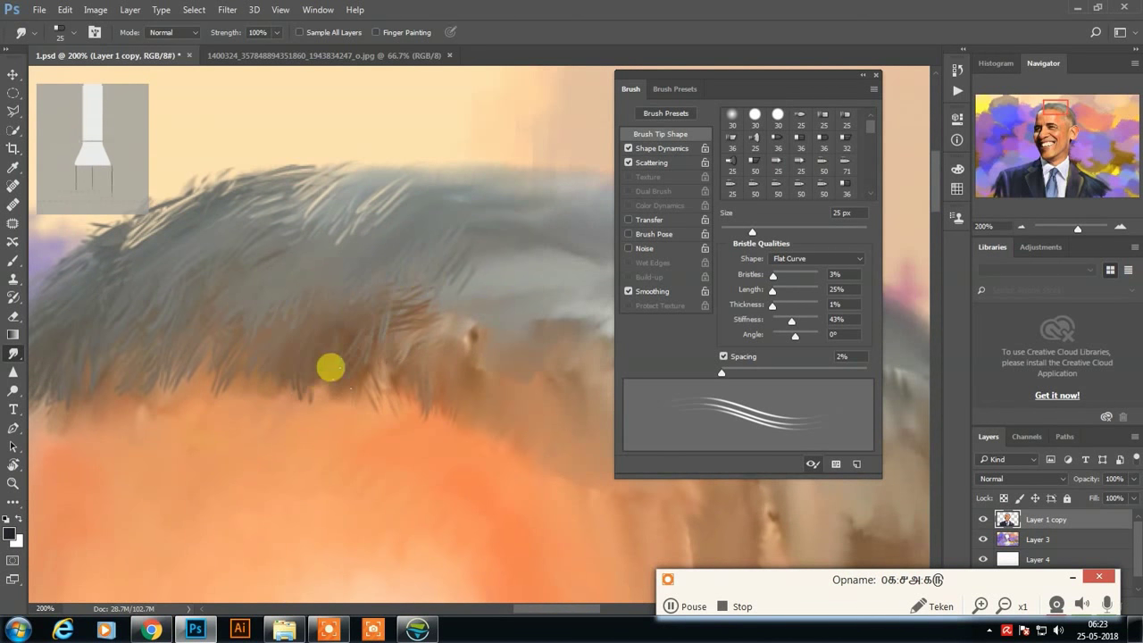
Smudge the grey hair into the brown band and pull it into streaky strands
mouse_move(329, 367)
mouse_down()
mouse_move(357, 288)
mouse_move(372, 332)
mouse_move(493, 337)
mouse_up()
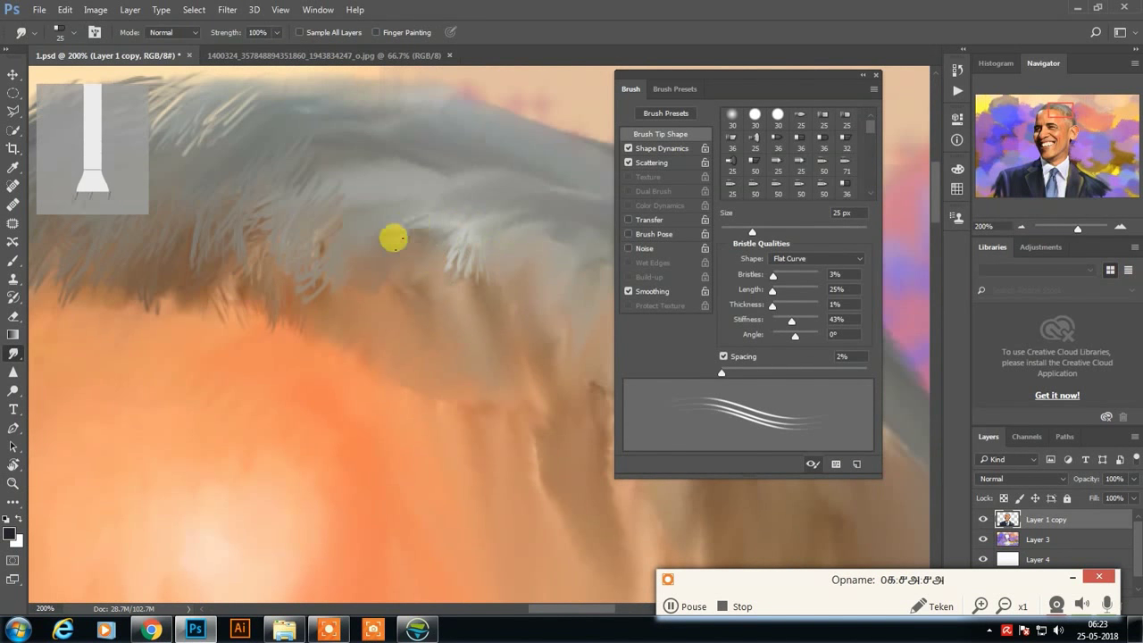
mouse_move(317, 284)
mouse_down()
mouse_move(331, 327)
mouse_move(335, 205)
mouse_up()
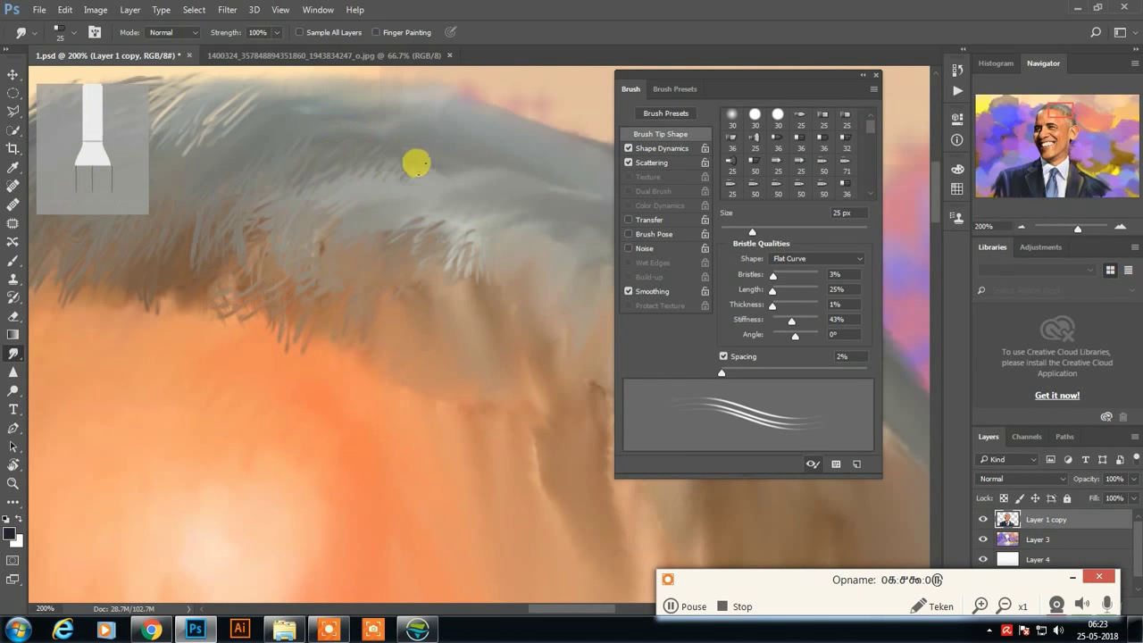
mouse_move(416, 163)
mouse_down()
mouse_move(454, 208)
mouse_move(568, 289)
mouse_up()
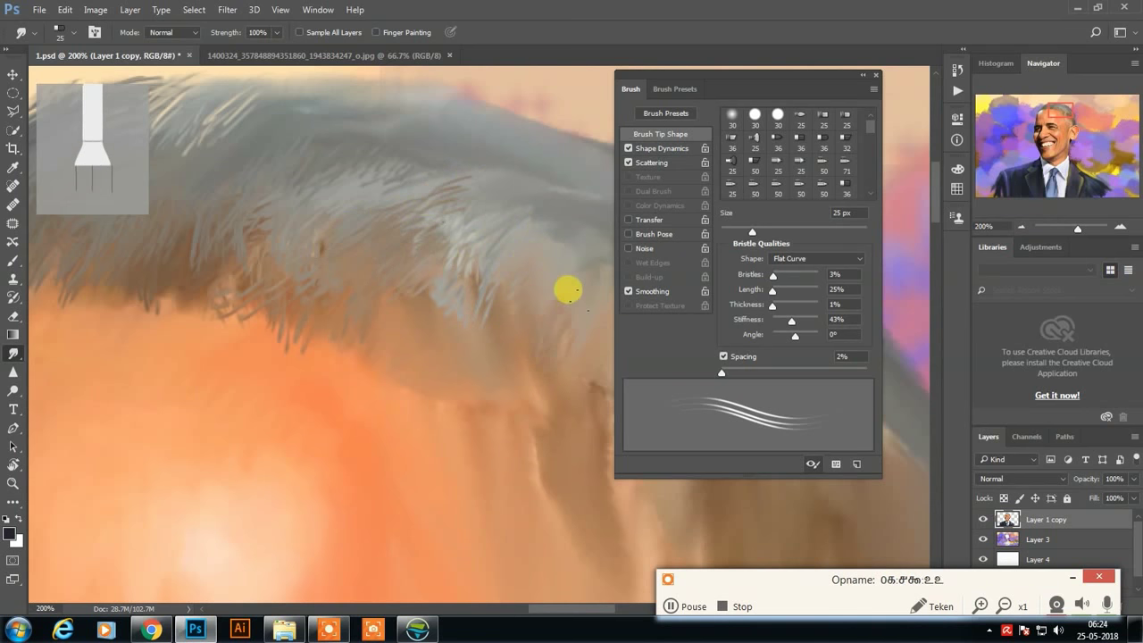
scroll(381, 340, up, 3)
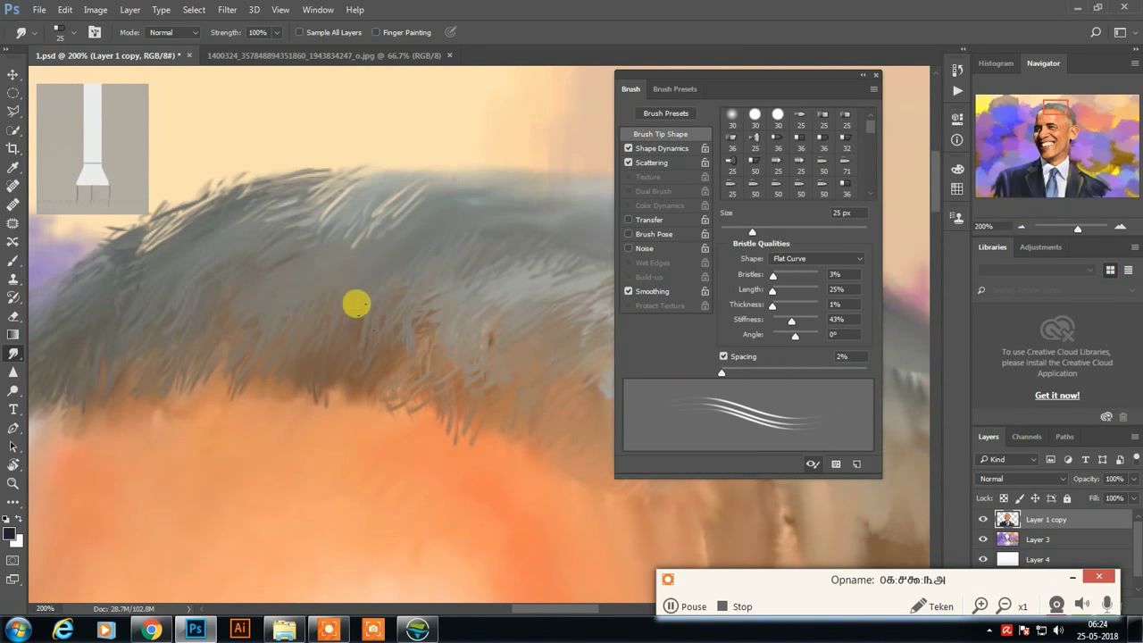
scroll(388, 173, left, 2)
scroll(421, 169, right, 2)
scroll(449, 164, right, 1)
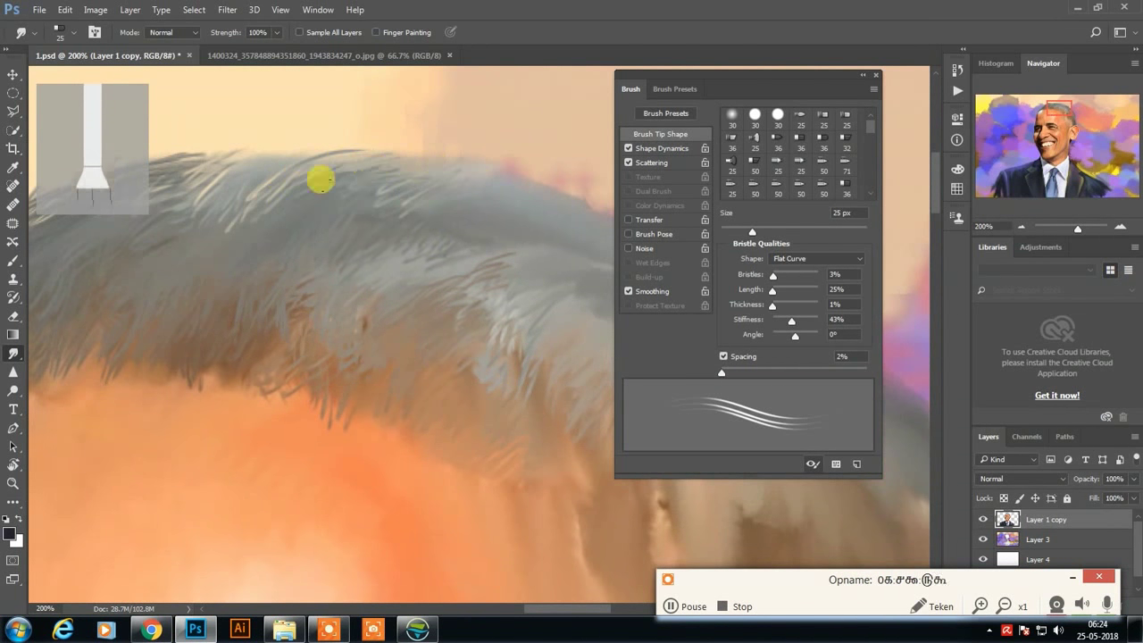
scroll(375, 200, down, 3)
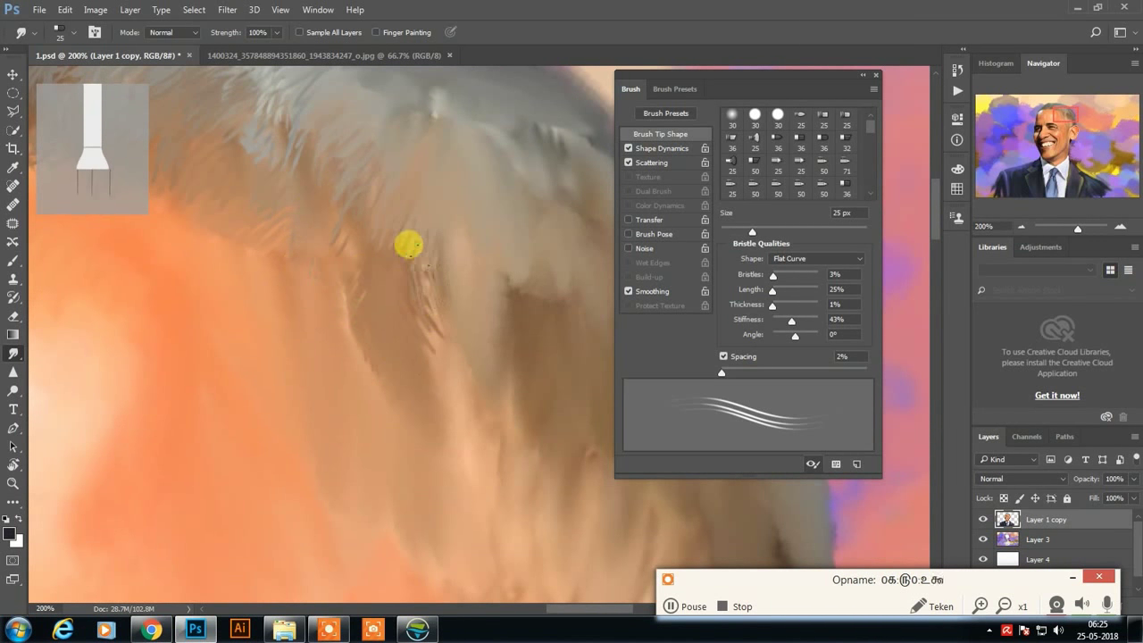
scroll(357, 188, up, 3)
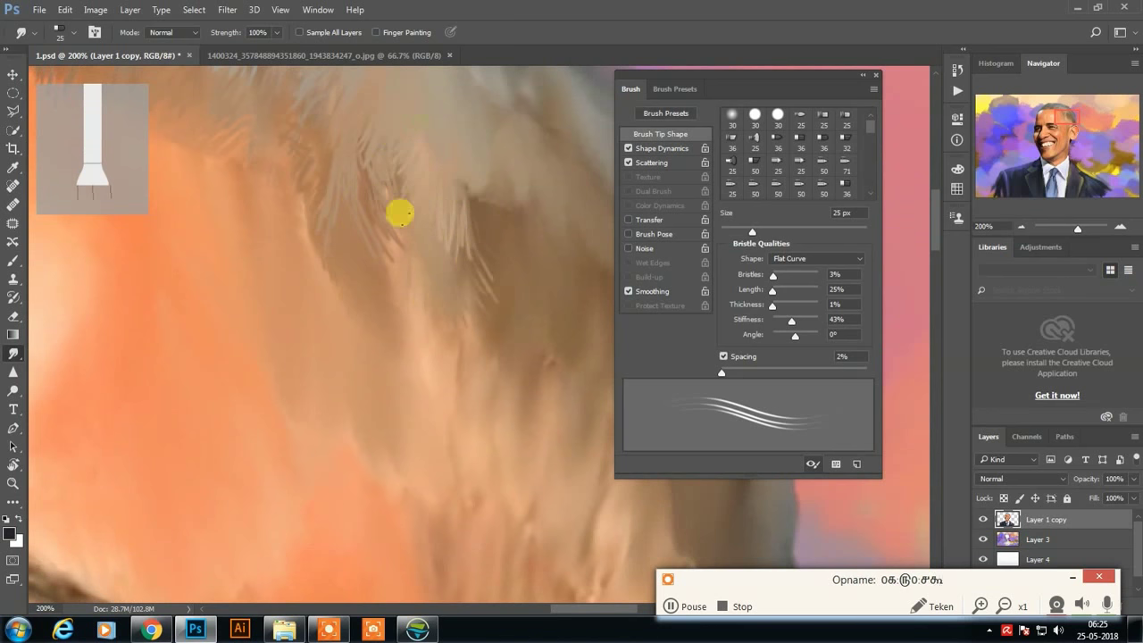
drag(399, 213, 422, 310)
Smudge the hair edges outward at the temple and crown
scroll(388, 311, down, 3)
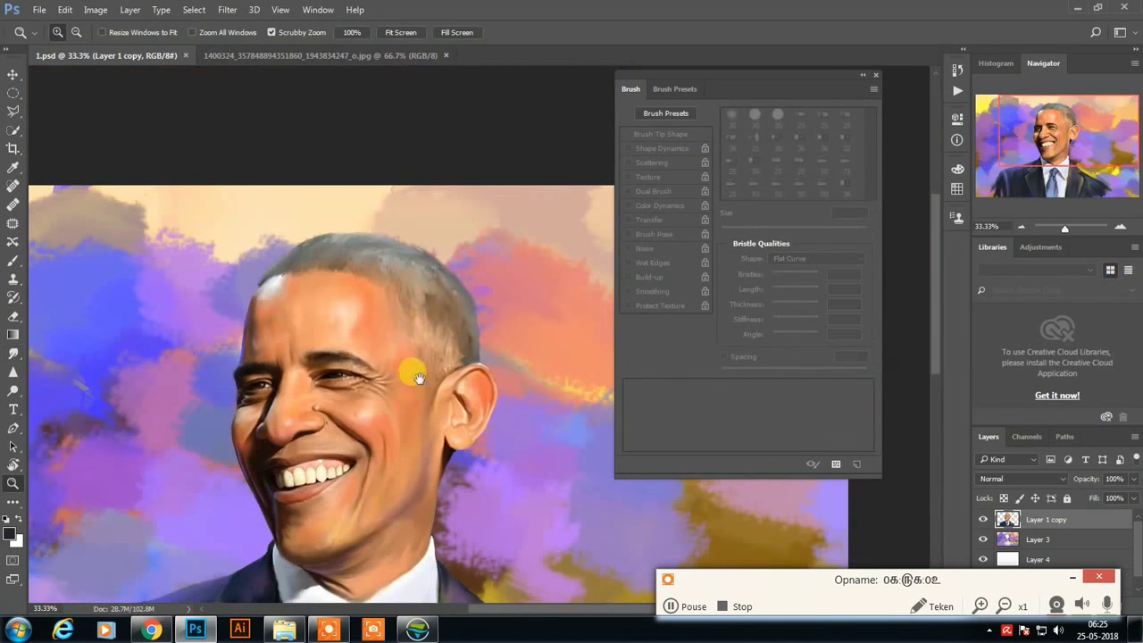
scroll(357, 234, up, 2)
drag(483, 239, 559, 277)
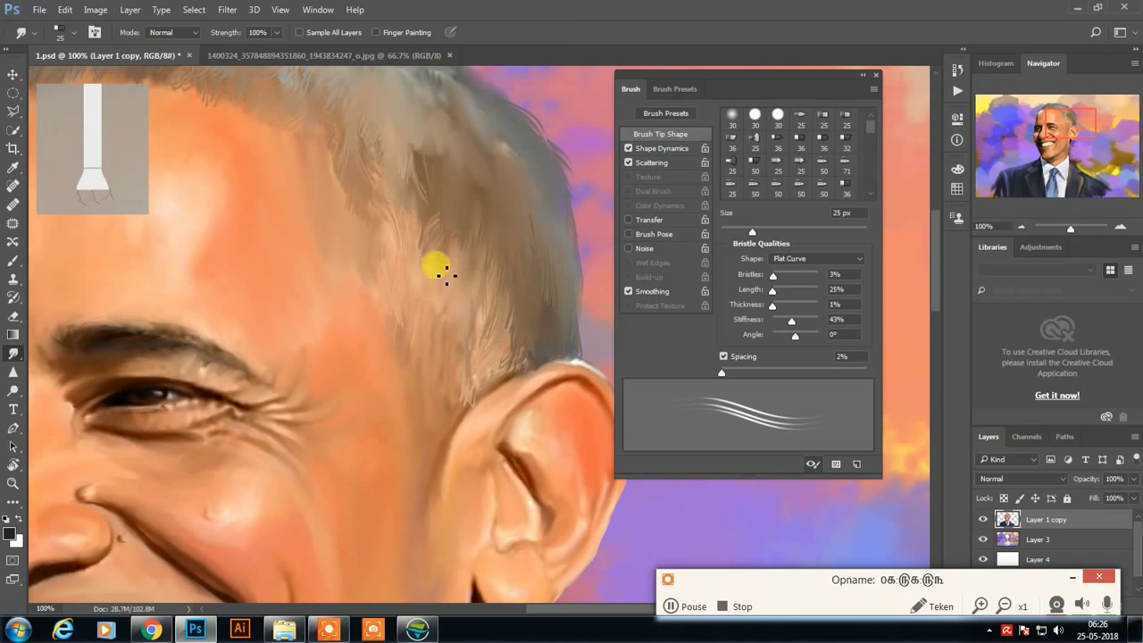
drag(482, 168, 406, 85)
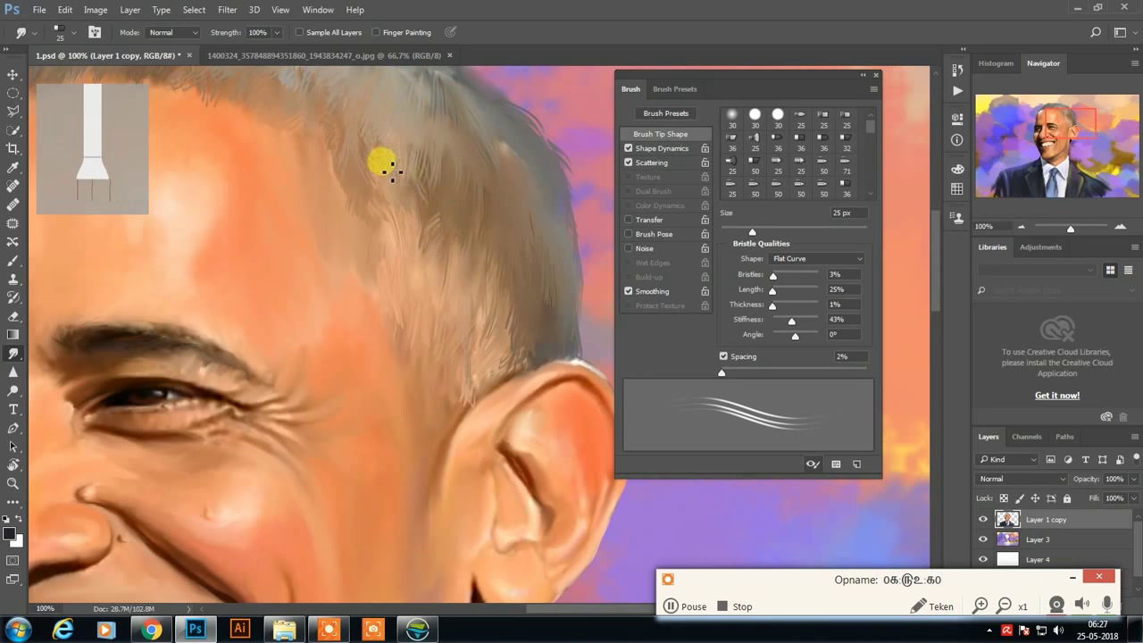
drag(505, 114, 545, 138)
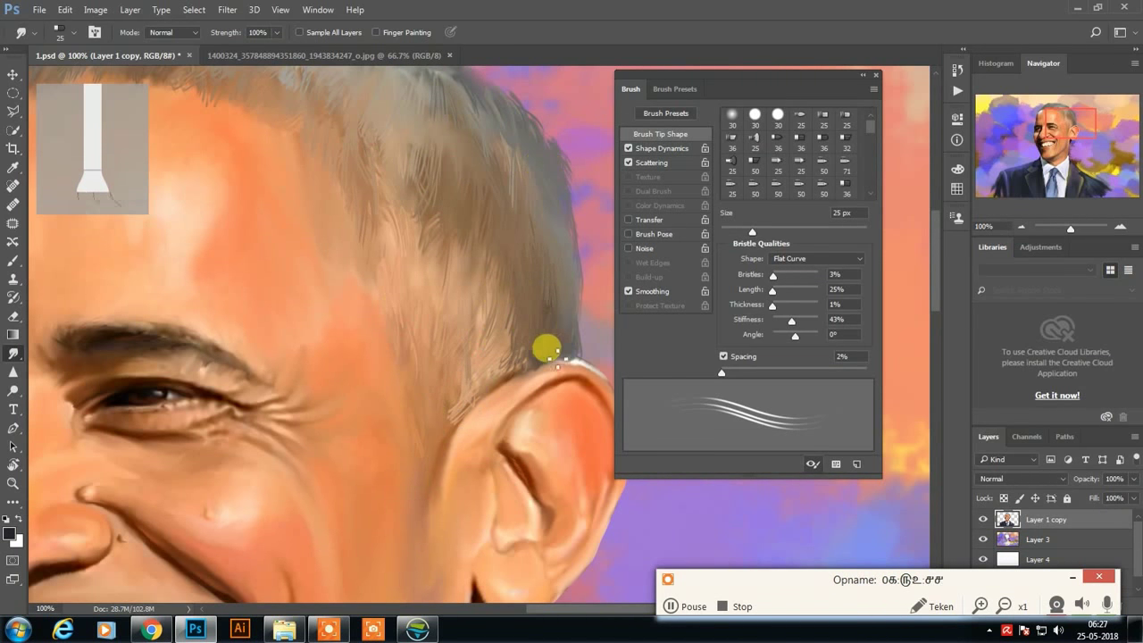
Paint thin hair strands with a Flat Fan tip at 11° angle and 1% stiffness
scroll(546, 350, up, 3)
key(b)
click(741, 144)
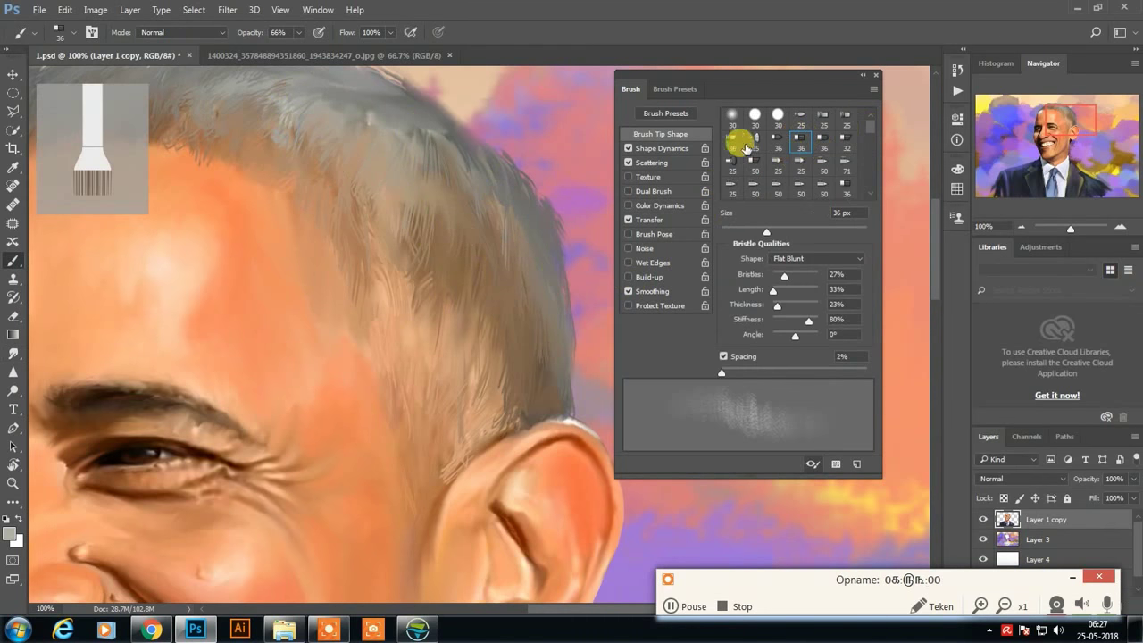
click(780, 140)
click(784, 338)
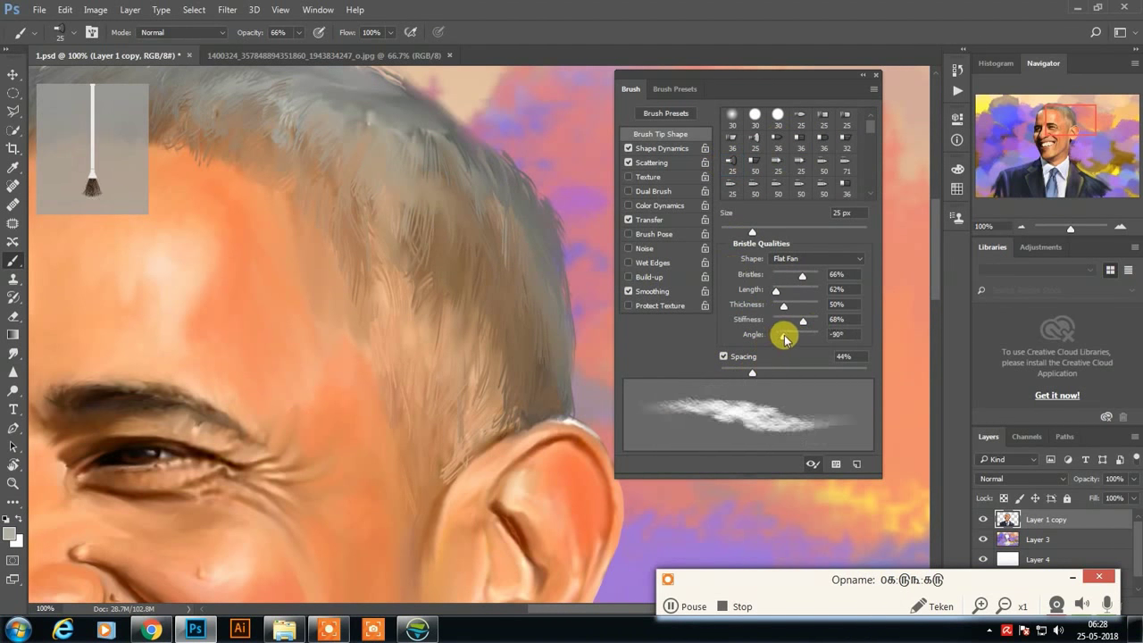
mouse_move(784, 339)
mouse_down()
mouse_move(799, 346)
mouse_move(772, 320)
mouse_up()
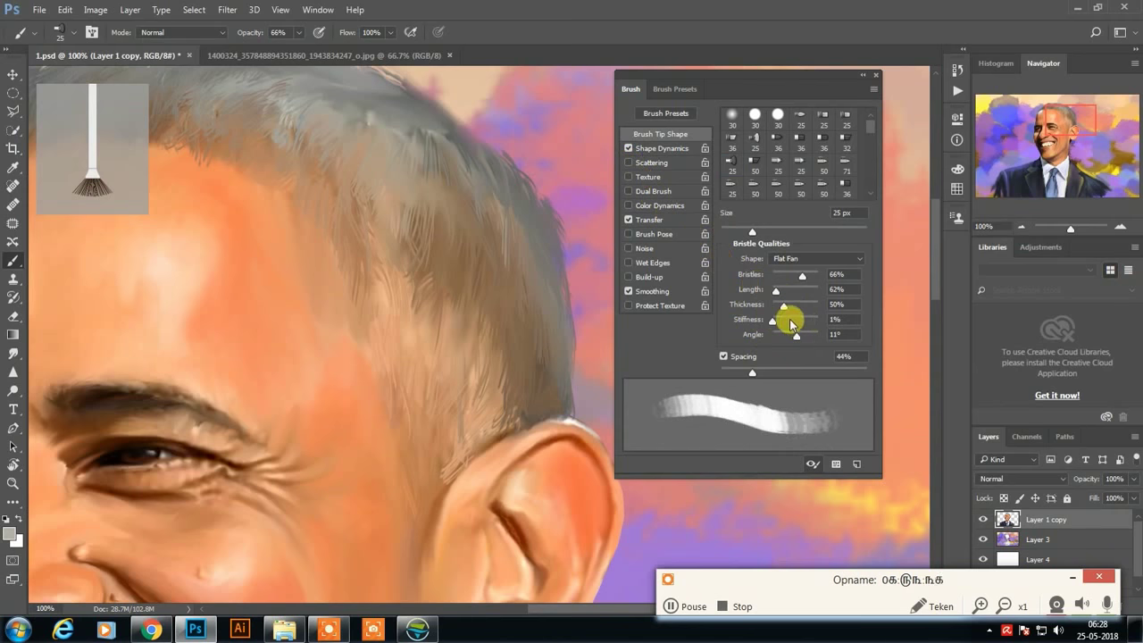
drag(802, 284, 765, 276)
drag(331, 189, 335, 230)
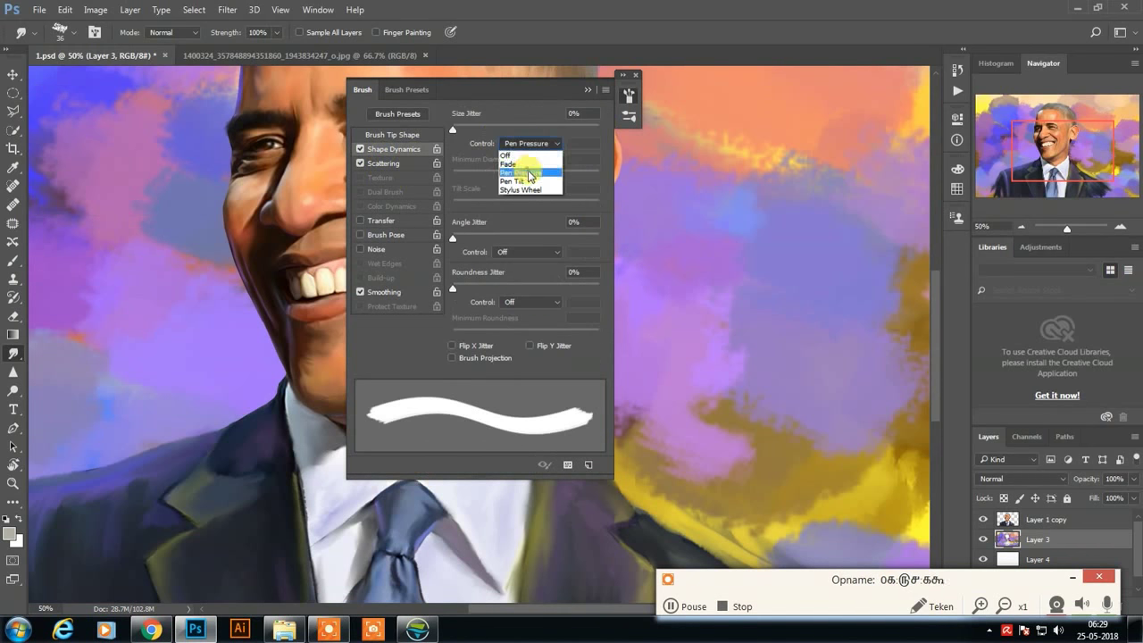
Make smudge size follow pen pressure and set strength to 50%
click(629, 96)
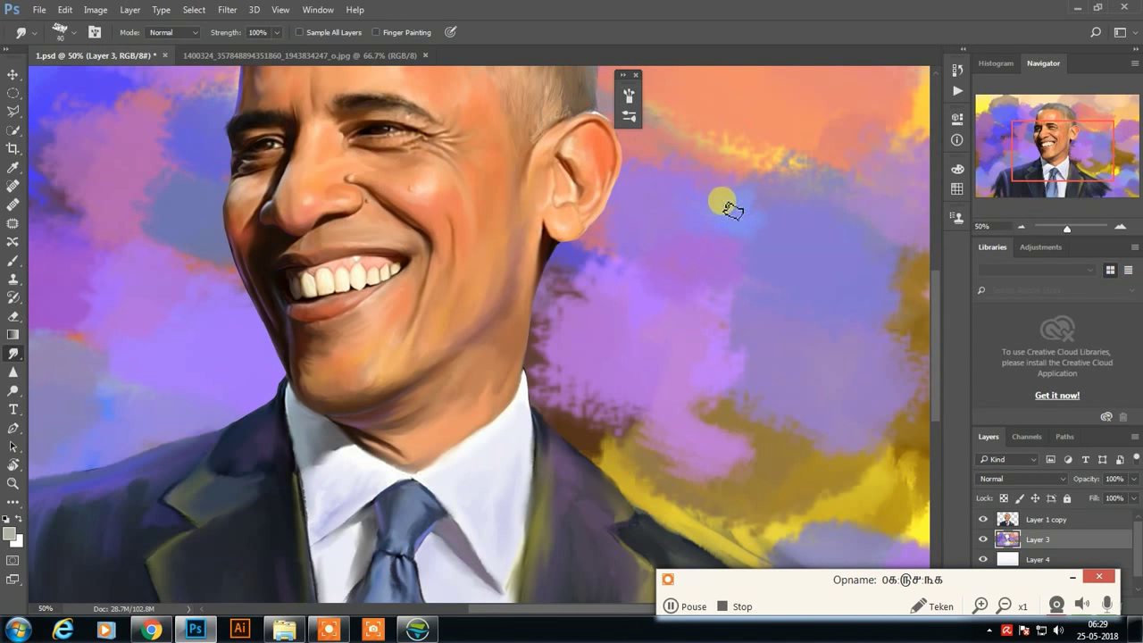
key(5)
click(629, 96)
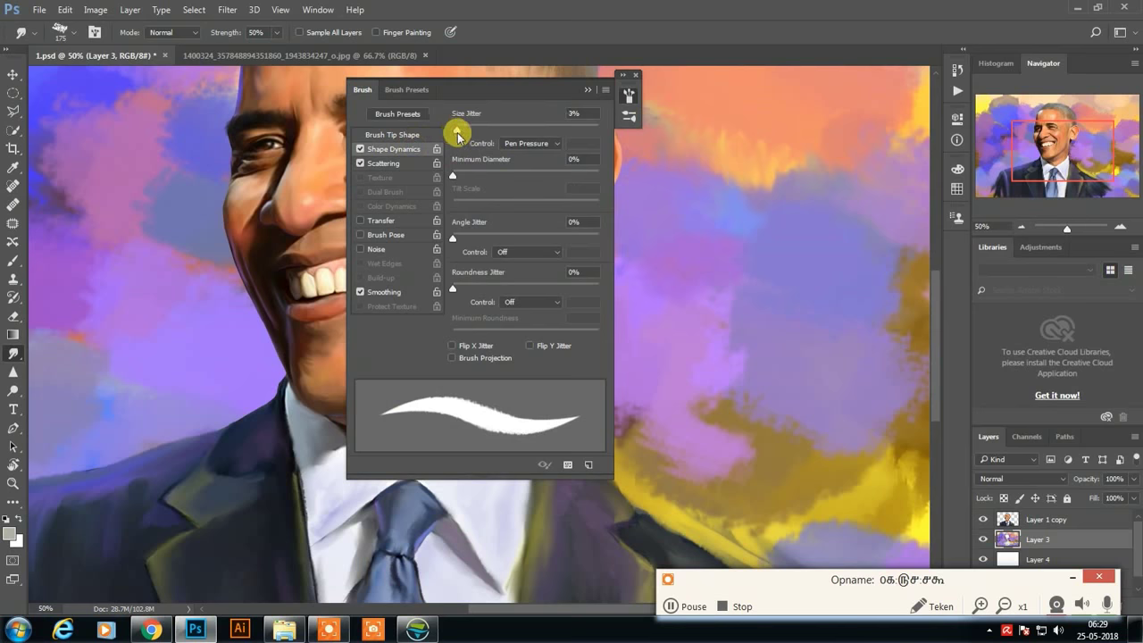
click(629, 95)
Blend the upper-left background's dark brown and orange patches into vertical streaks
scroll(803, 268, up, 3)
scroll(732, 161, up, 2)
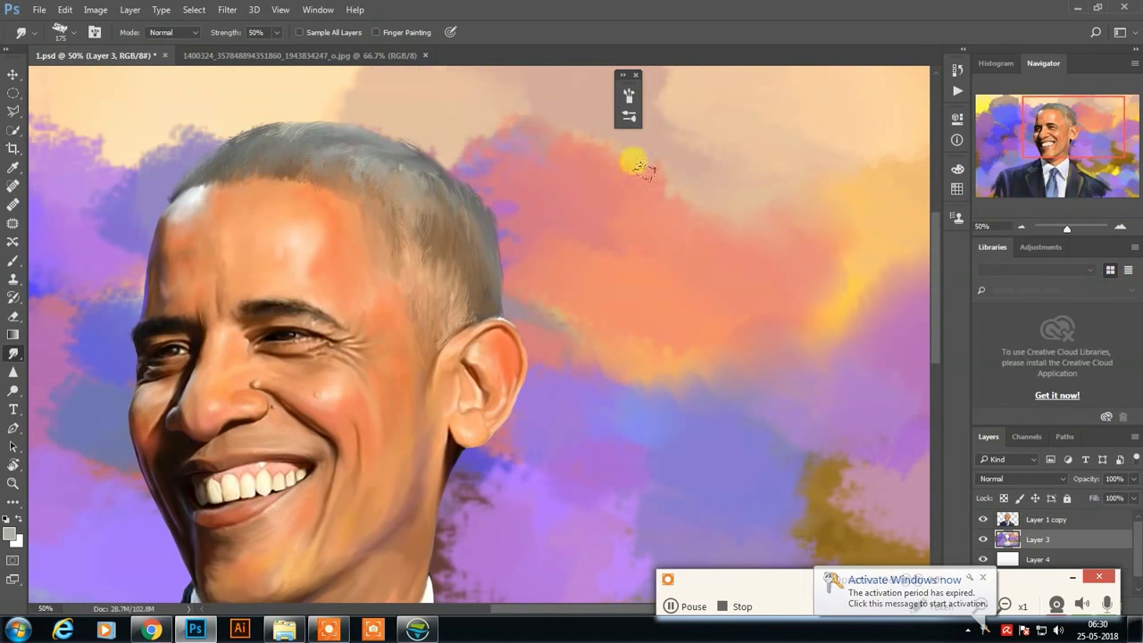
drag(635, 166, 619, 309)
drag(212, 273, 511, 236)
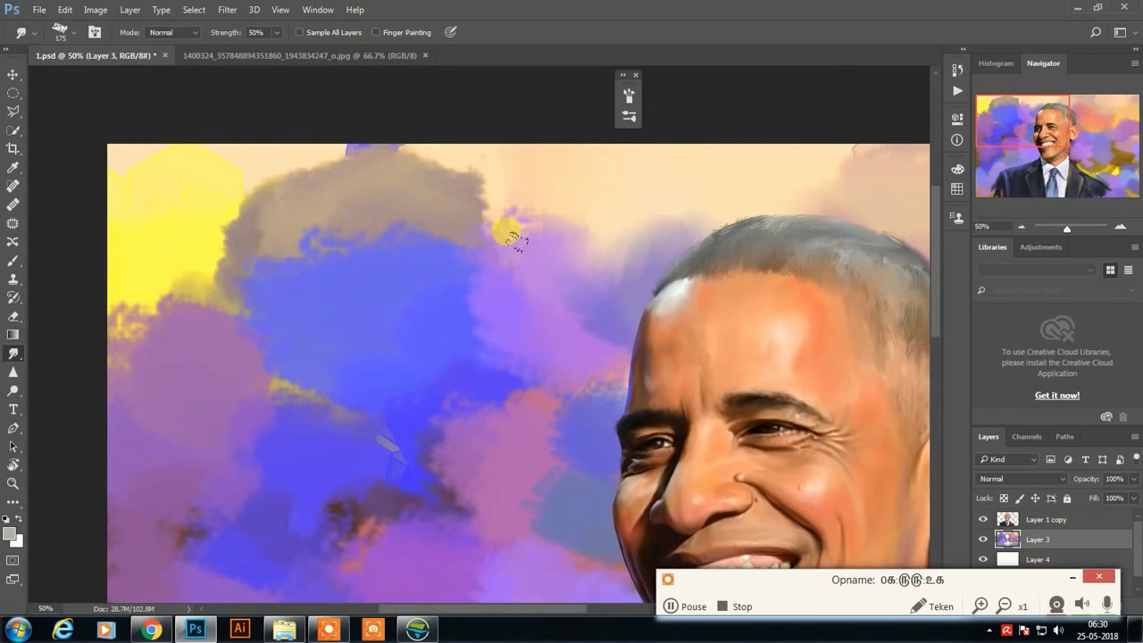
drag(215, 255, 394, 305)
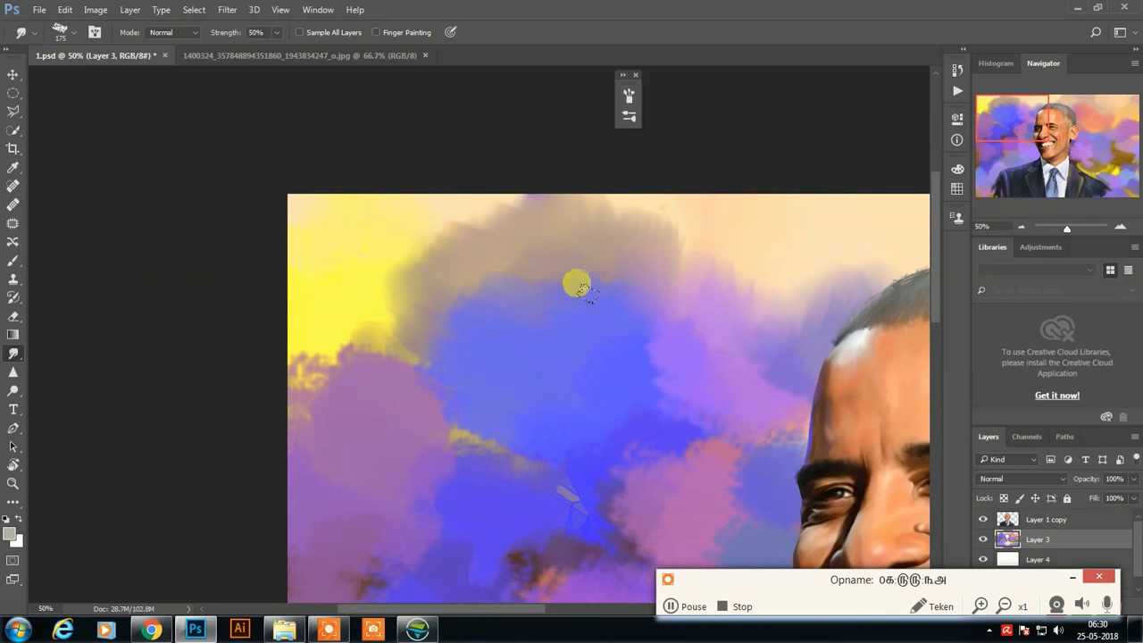
scroll(512, 396, down, 3)
scroll(815, 280, right, 3)
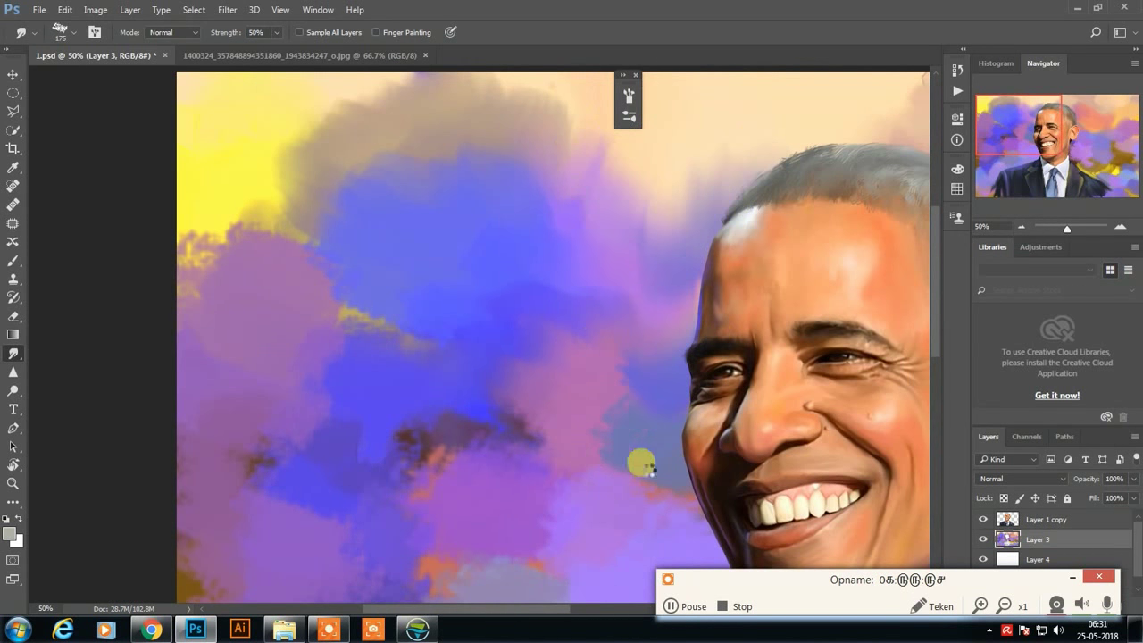
scroll(625, 459, up, 1)
scroll(625, 460, left, 3)
scroll(614, 410, right, 3)
scroll(614, 411, down, 3)
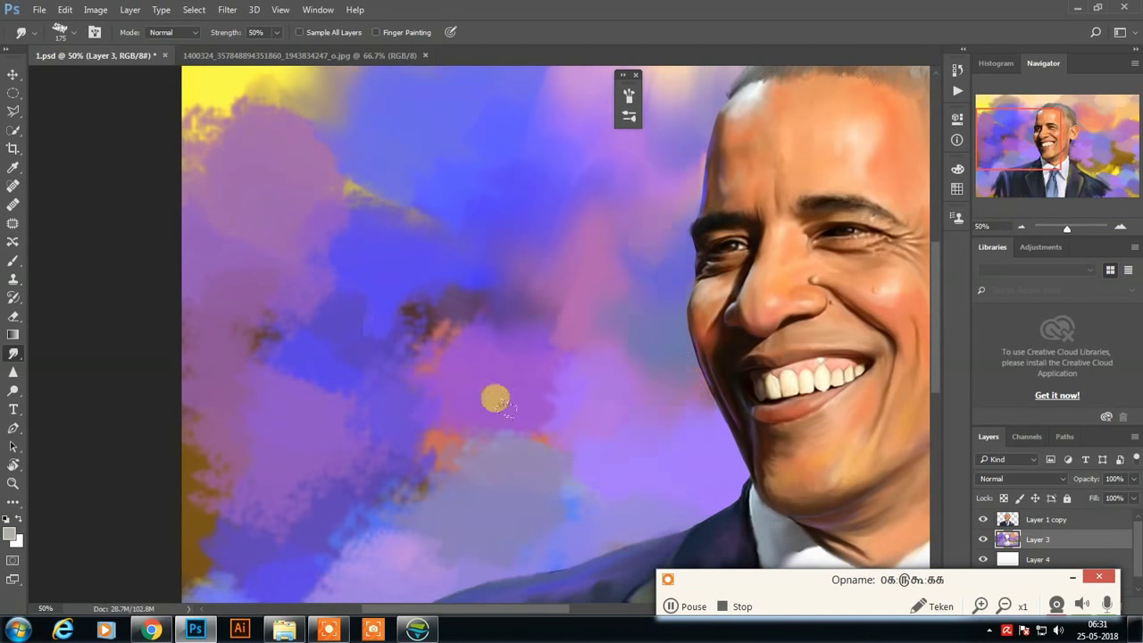
mouse_move(555, 349)
mouse_down()
mouse_move(541, 372)
mouse_move(508, 366)
mouse_move(393, 155)
mouse_up()
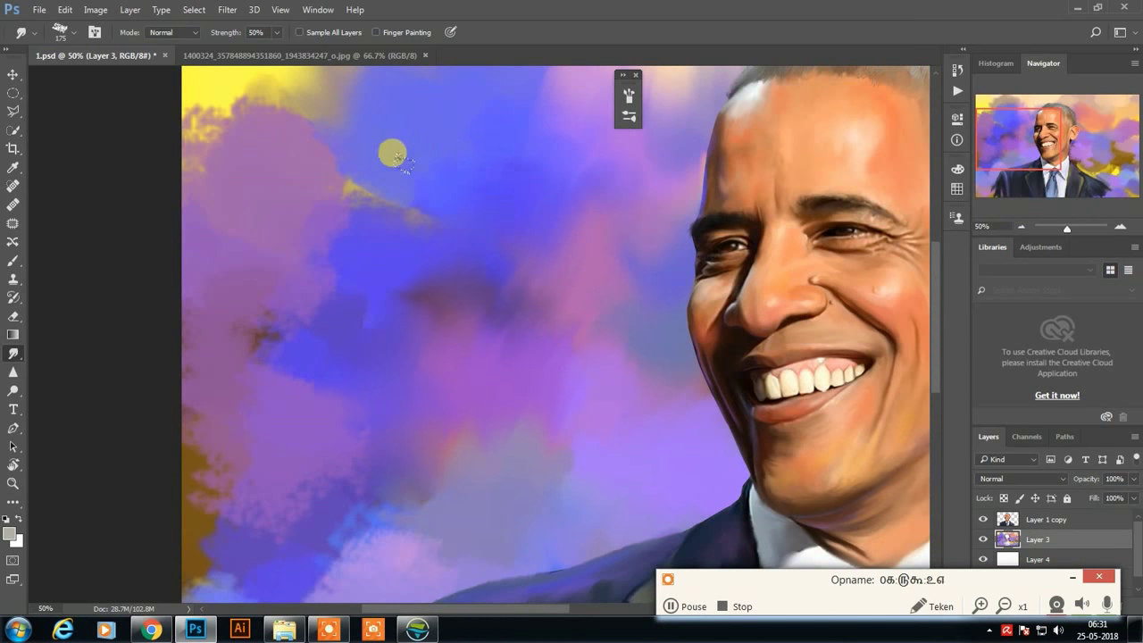
scroll(388, 198, up, 3)
scroll(388, 198, left, 3)
mouse_move(446, 365)
mouse_down()
mouse_move(548, 383)
mouse_move(760, 388)
mouse_up()
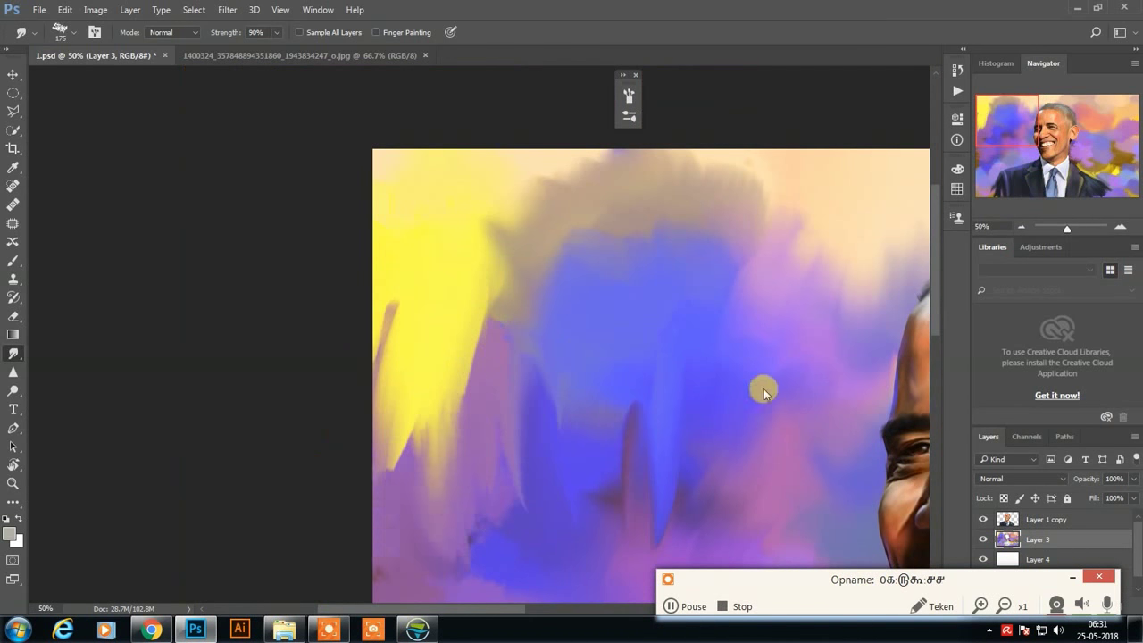
scroll(759, 388, down, 3)
scroll(760, 387, right, 3)
drag(234, 382, 420, 528)
Streak the left-edge brown, upper pink and right-edge yellow background patches
scroll(566, 262, down, 3)
scroll(566, 262, right, 3)
scroll(364, 408, left, 5)
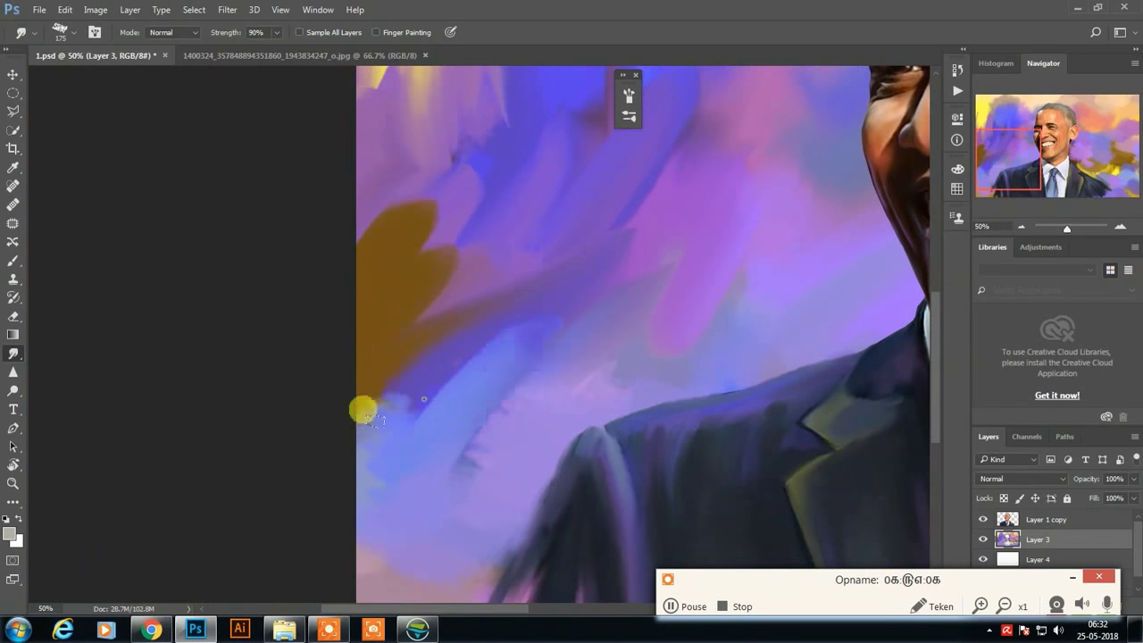
drag(364, 408, 384, 234)
scroll(384, 235, right, 3)
scroll(384, 235, up, 2)
scroll(541, 431, right, 2)
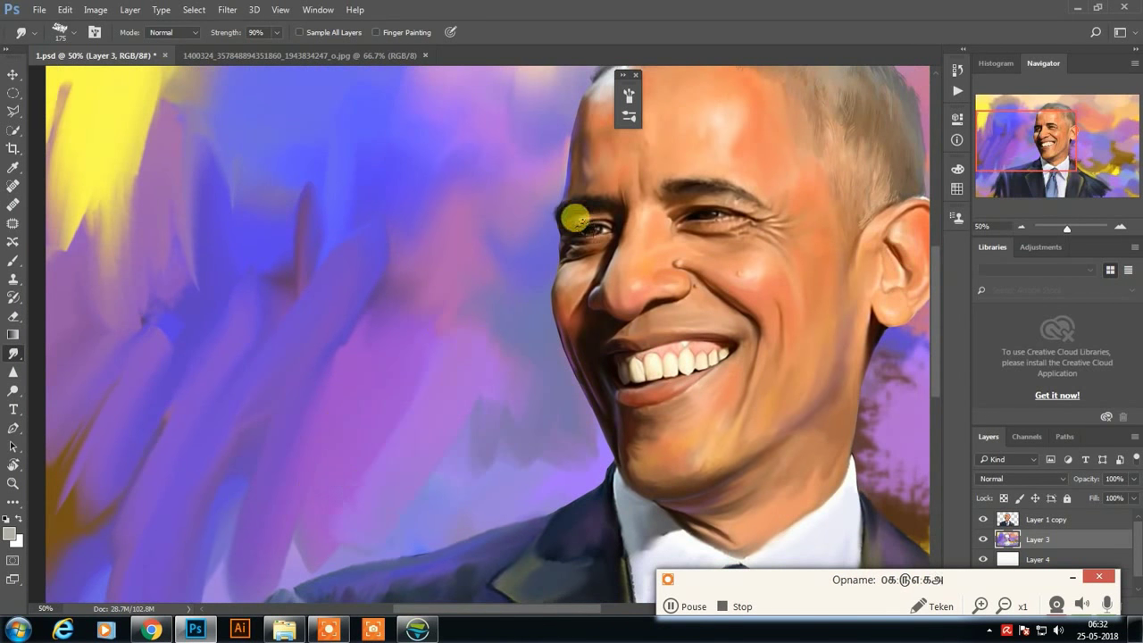
scroll(574, 223, right, 3)
scroll(230, 197, right, 3)
scroll(229, 197, up, 2)
mouse_move(500, 152)
mouse_down()
mouse_move(543, 326)
mouse_move(625, 306)
mouse_up()
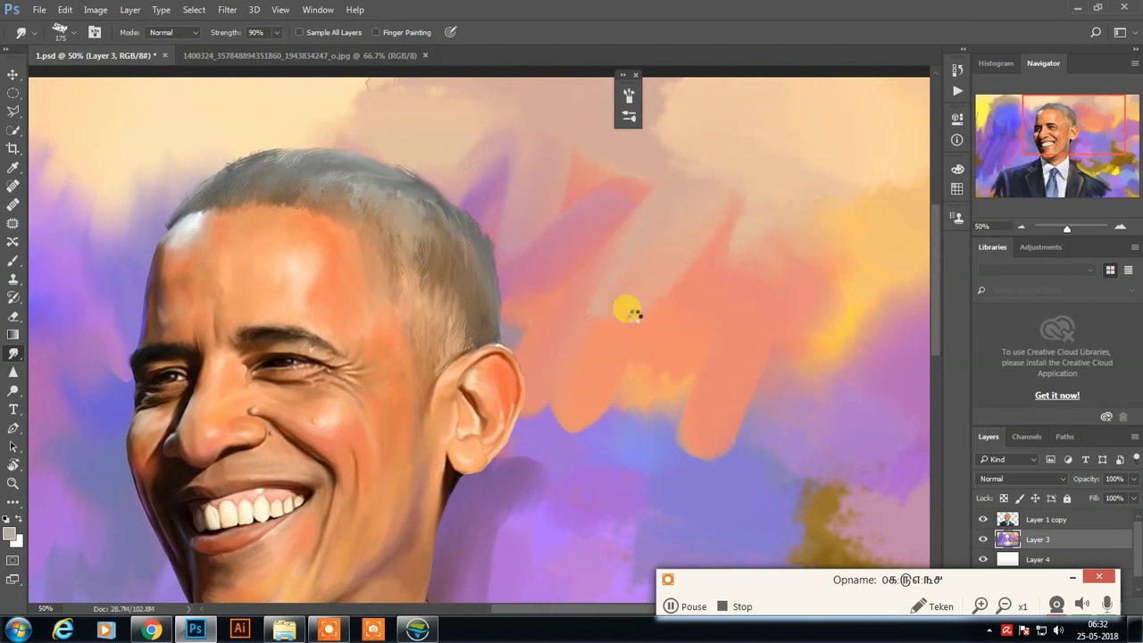
scroll(625, 306, up, 3)
drag(449, 397, 496, 438)
scroll(535, 375, right, 3)
scroll(536, 375, down, 1)
drag(617, 280, 684, 414)
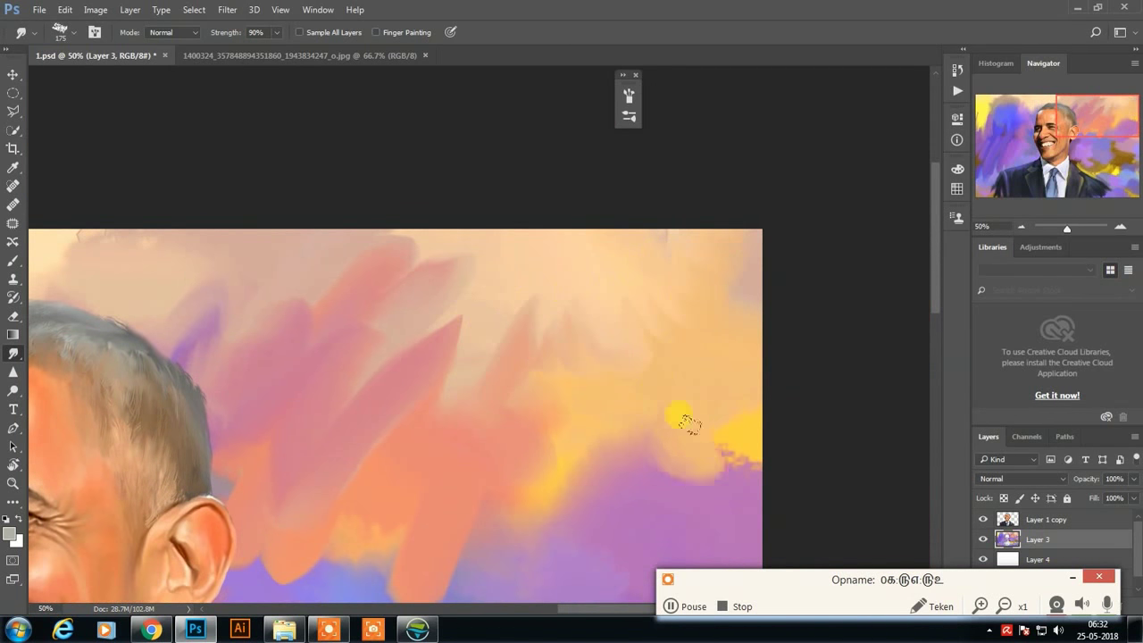
scroll(643, 379, down, 3)
scroll(643, 380, left, 1)
Lower smudge strength to 60% and smudge the remaining background colours
key(6)
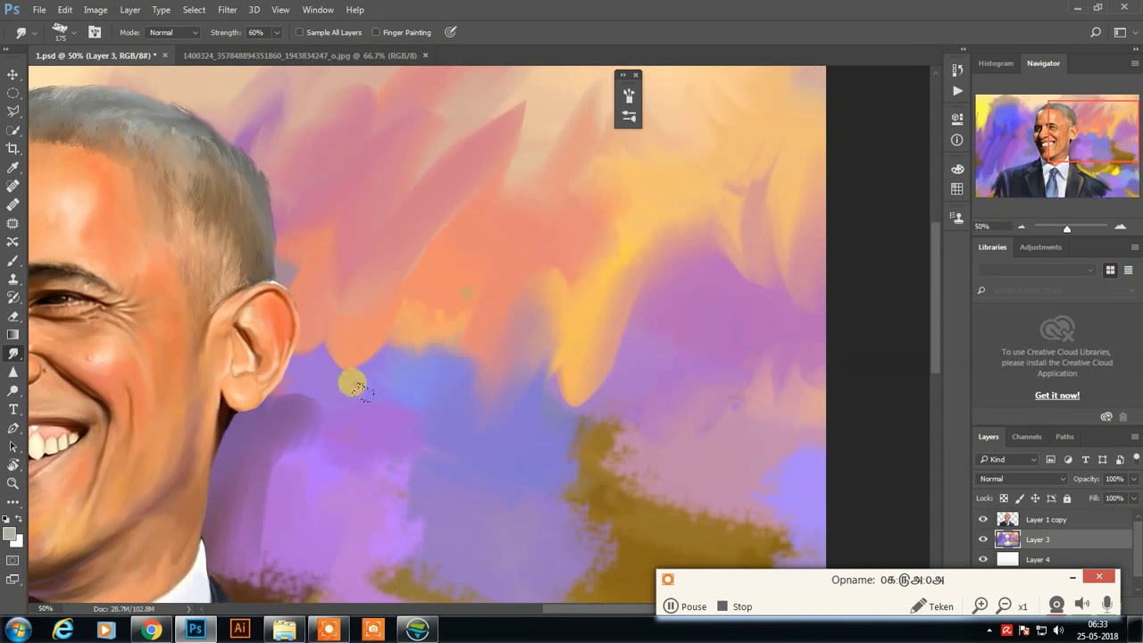
scroll(571, 451, down, 3)
scroll(570, 451, left, 1)
scroll(786, 224, down, 2)
scroll(616, 502, right, 1)
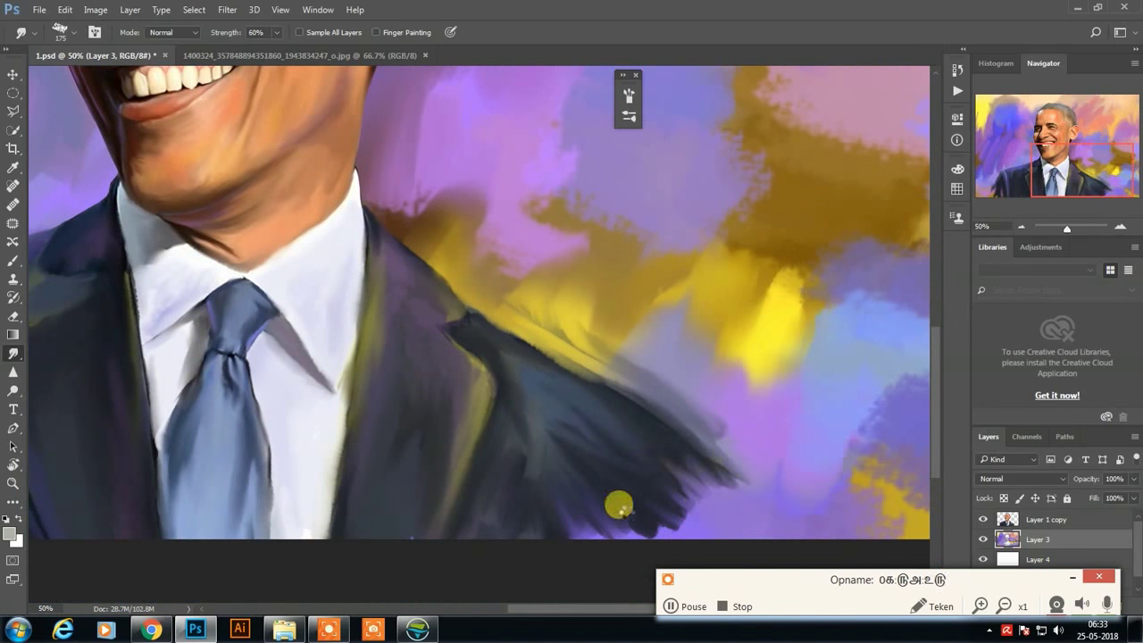
scroll(729, 425, up, 2)
scroll(574, 375, right, 5)
mouse_move(574, 375)
mouse_down()
mouse_move(510, 497)
mouse_move(513, 517)
mouse_up()
scroll(821, 327, down, 3)
scroll(821, 327, left, 3)
scroll(535, 416, up, 5)
scroll(535, 416, left, 3)
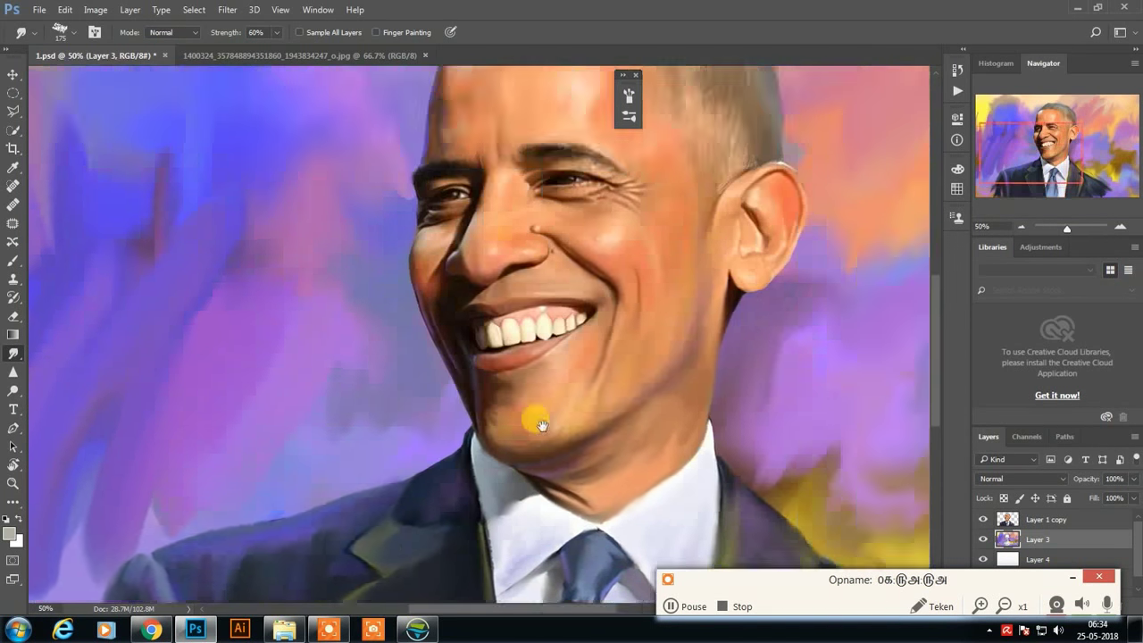
scroll(516, 509, up, 2)
scroll(516, 508, right, 1)
Apply a +19 Hue/Saturation boost to Layer 1 copy and zoom to 33.3%
click(1044, 518)
key(ctrl+u)
key(Escape)
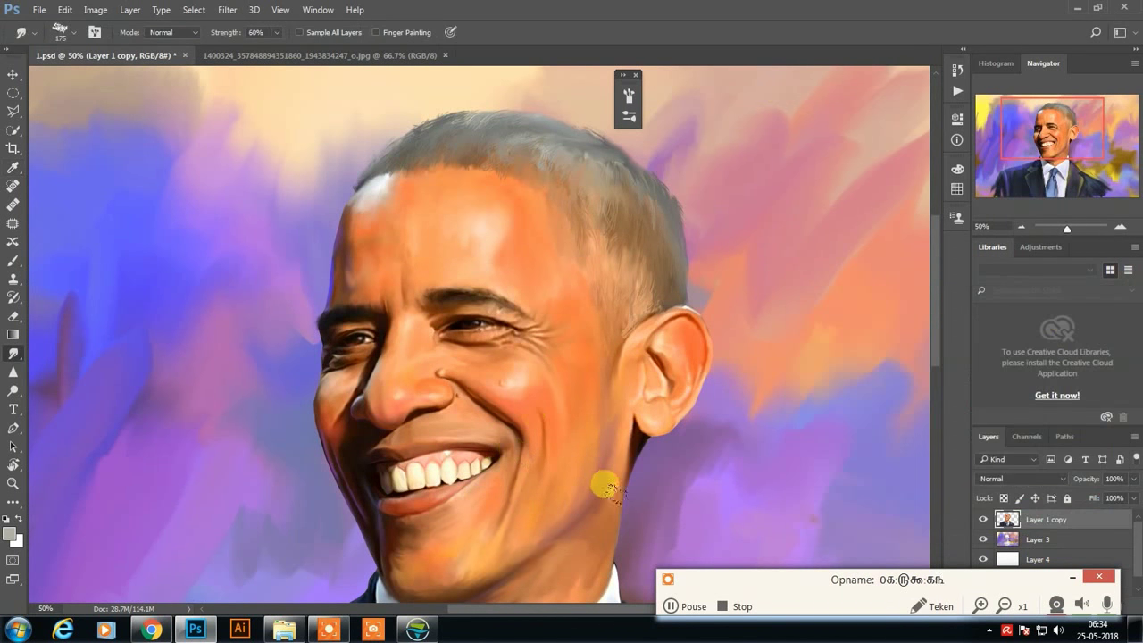
key(ctrl+minus)
key(ctrl+minus)
key(ctrl+minus)
key(ctrl+u)
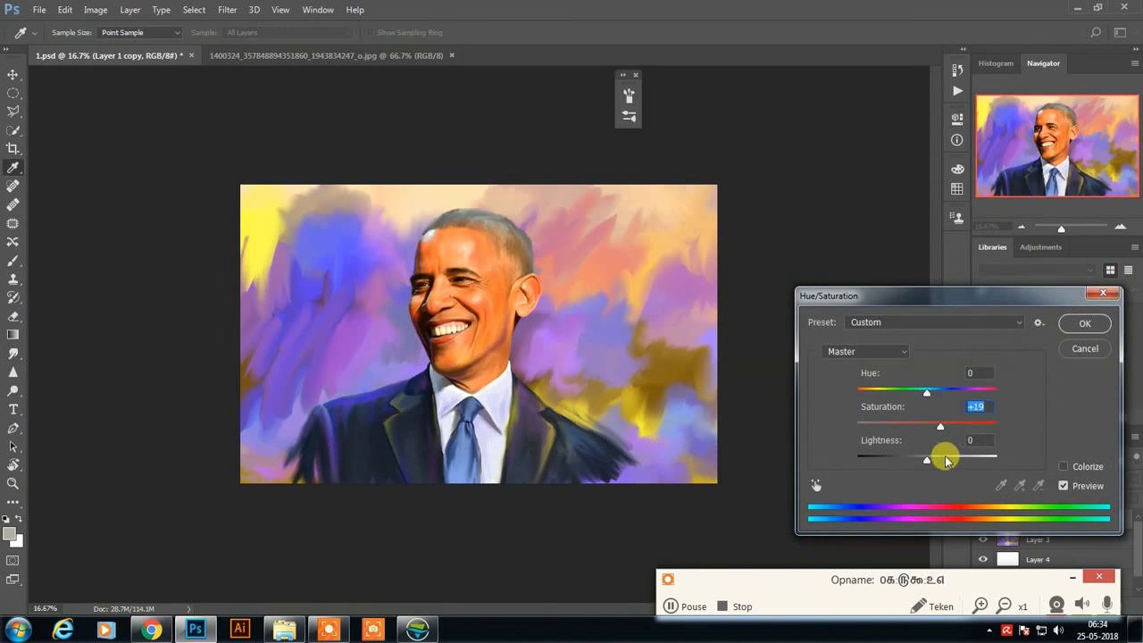
key(Return)
key(z)
click(592, 366)
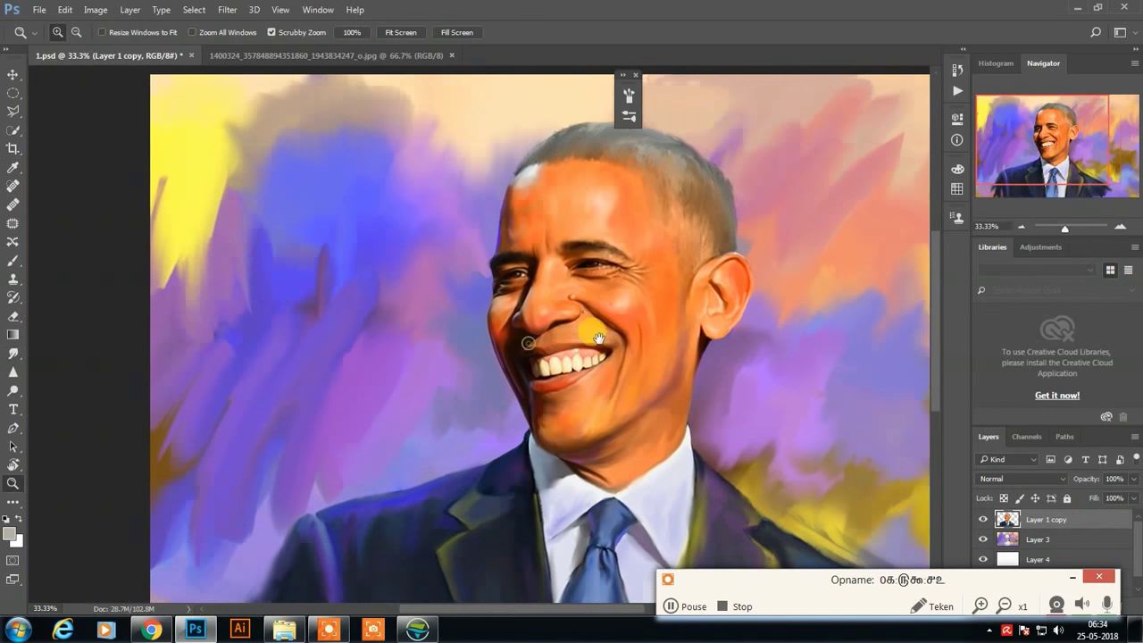